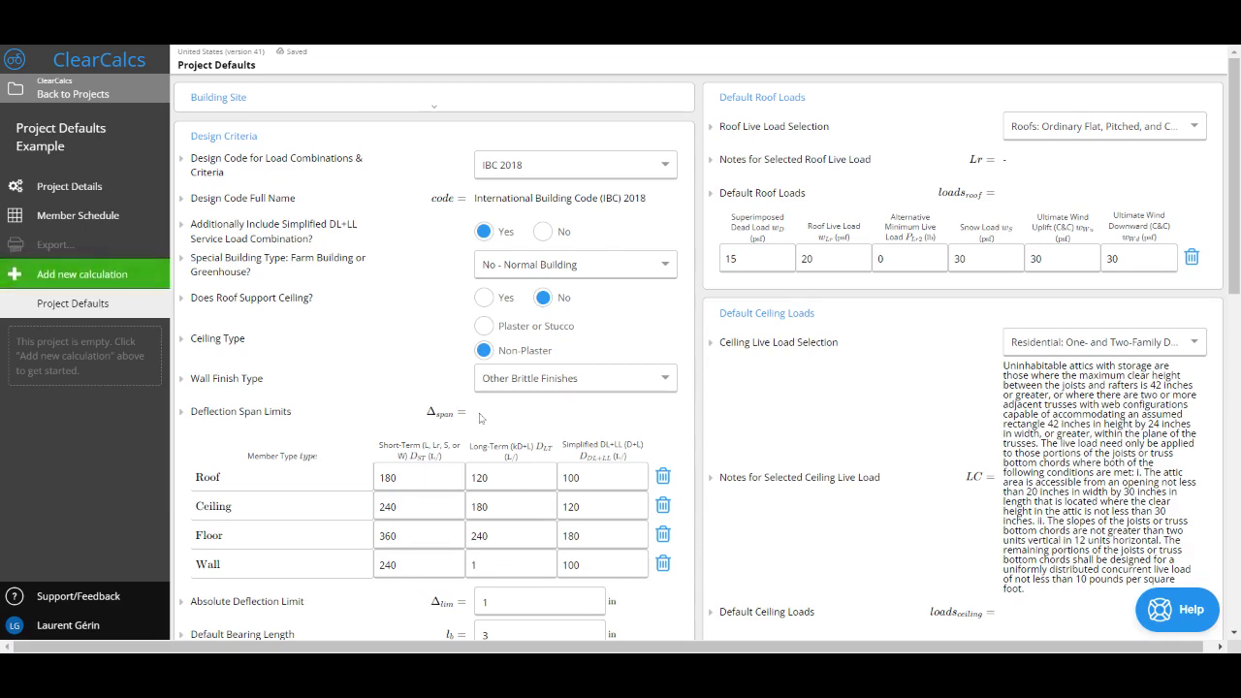
- Examine the Deflection Span Limits table, including its floor row and the short-term, long-term and simplified DL+LL limit definitions
scroll(488, 307, down, 1)
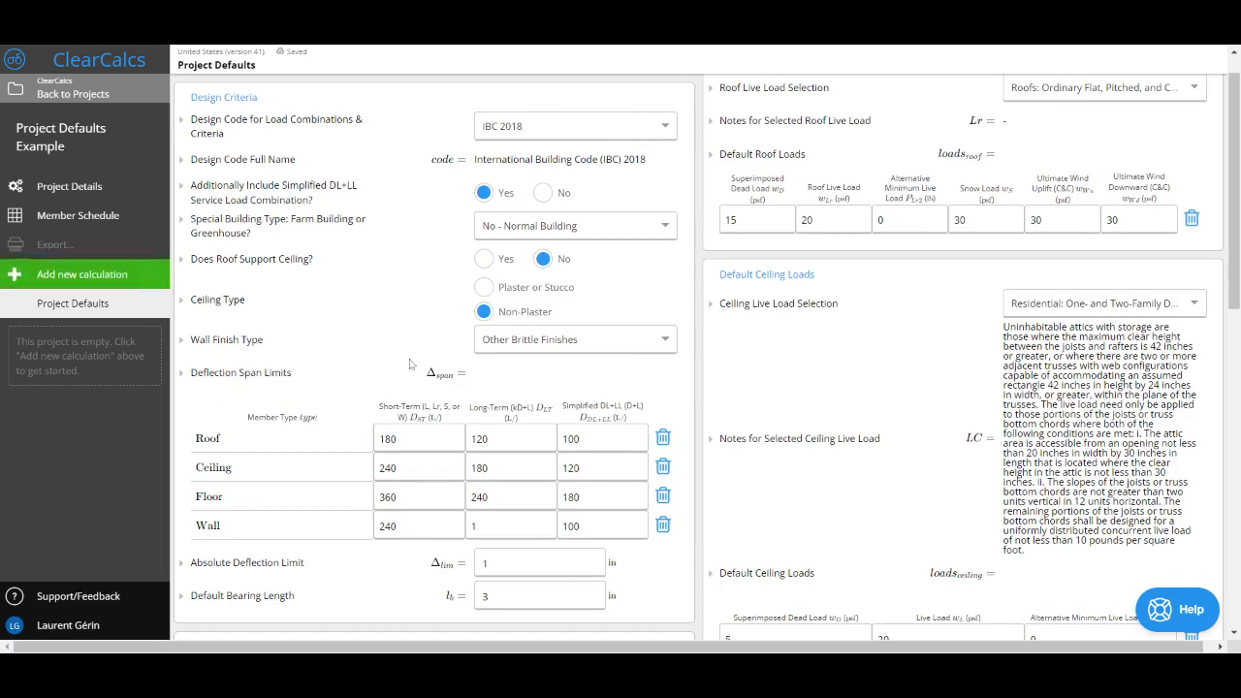
drag(468, 378, 179, 385)
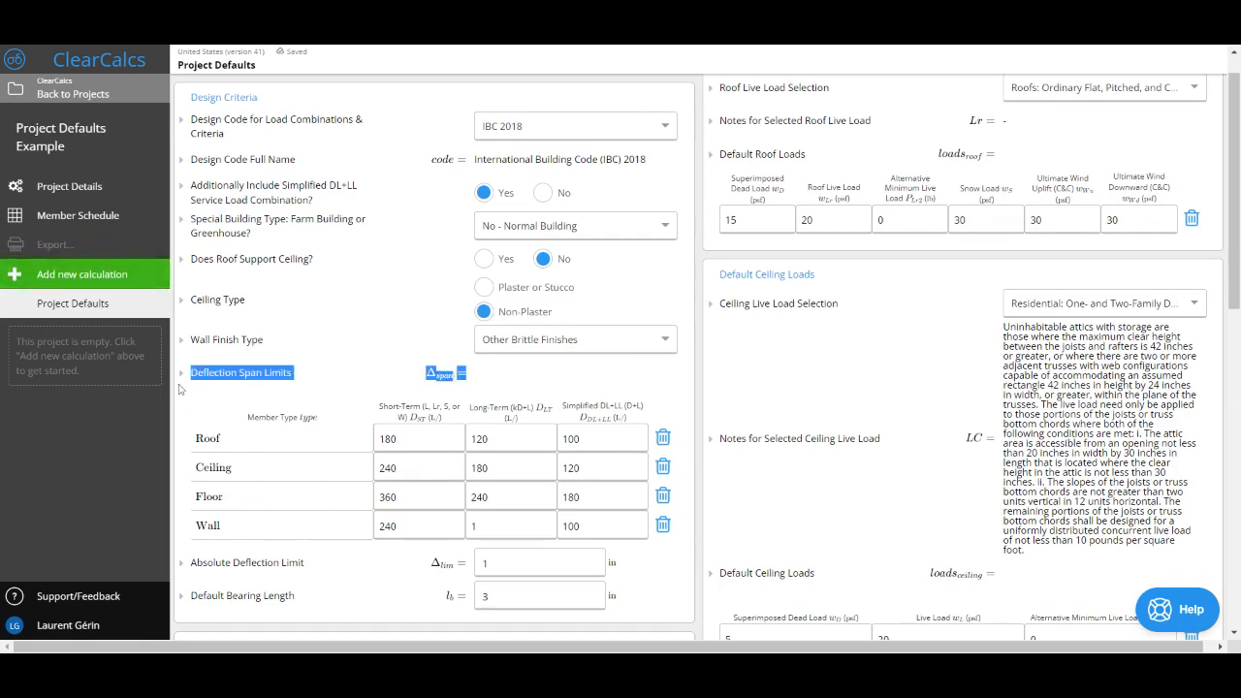
double_click(210, 497)
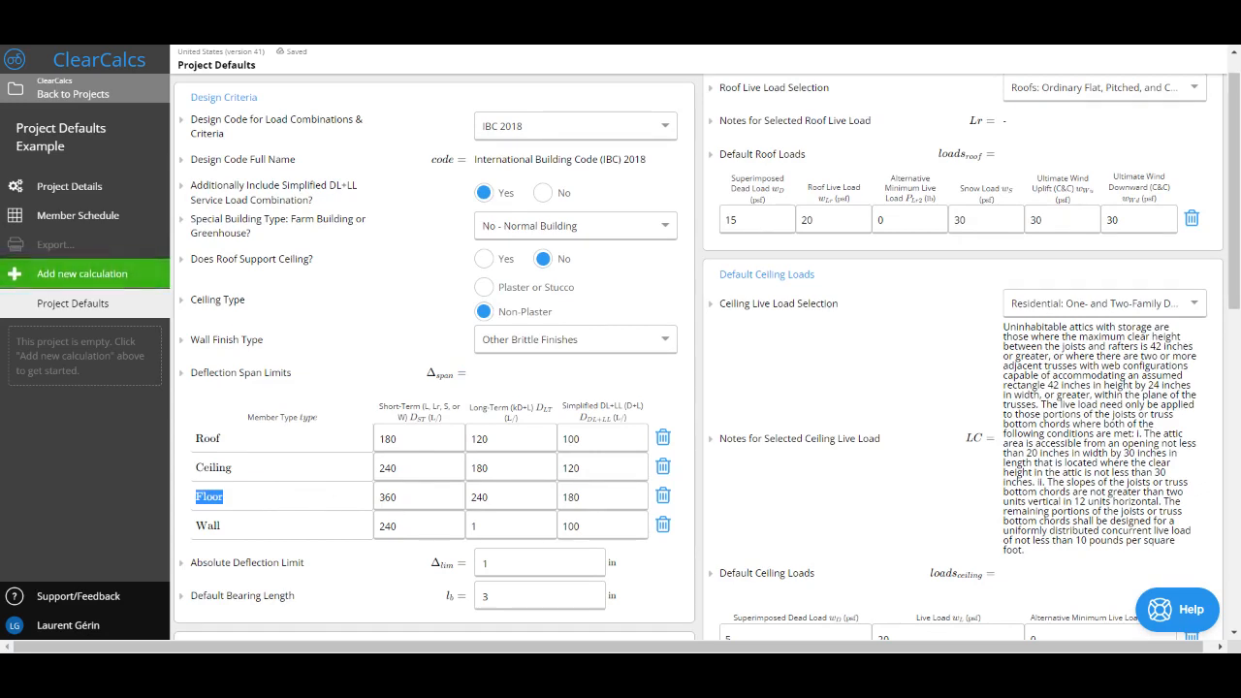
click(339, 495)
drag(379, 407, 458, 407)
scroll(457, 408, up, 5)
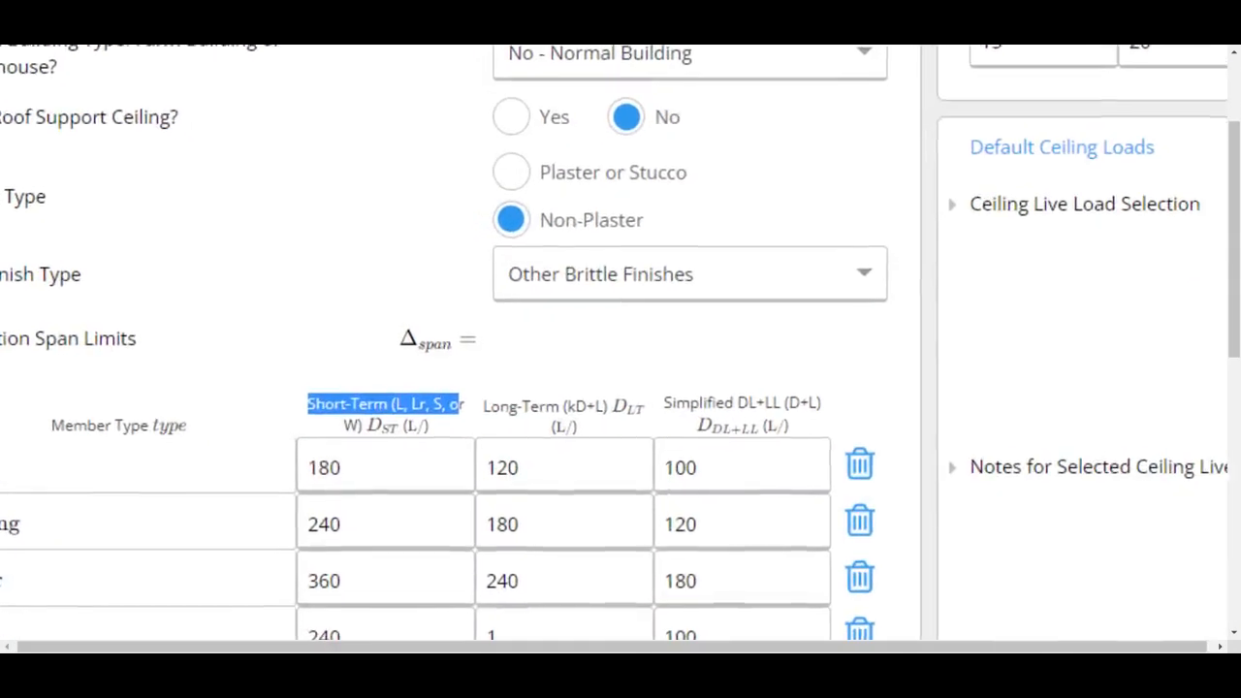
scroll(458, 407, down, 2)
scroll(458, 407, left, 1)
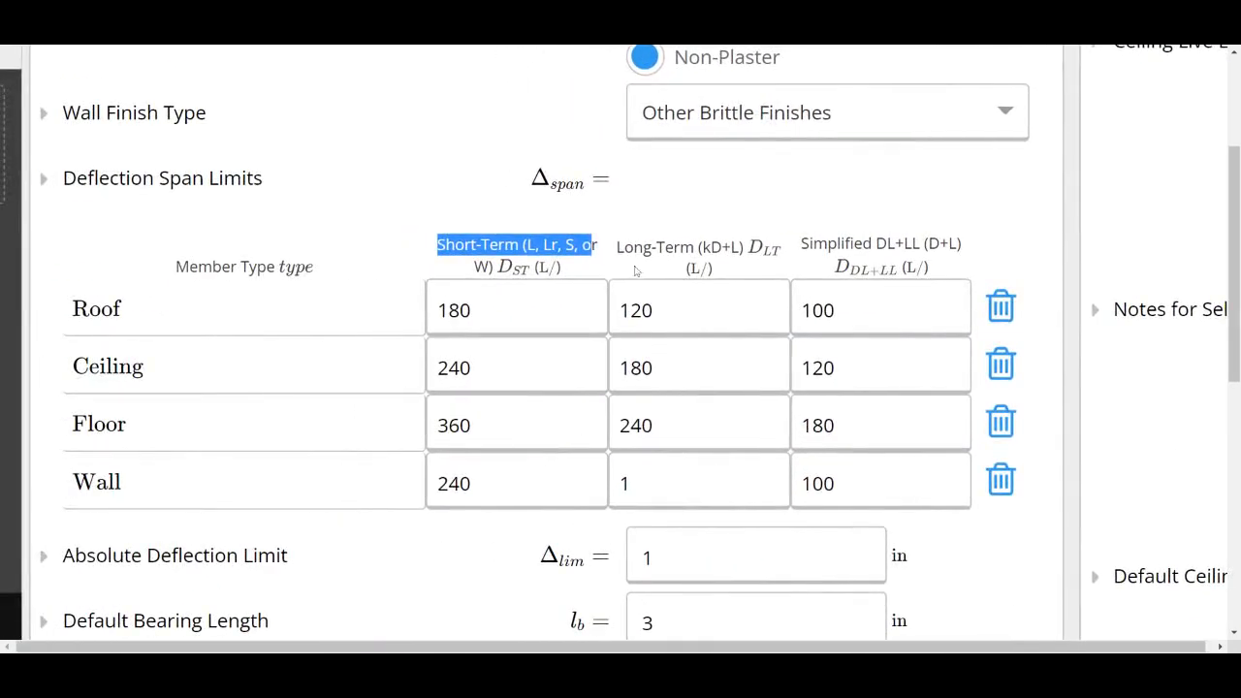
drag(625, 247, 764, 248)
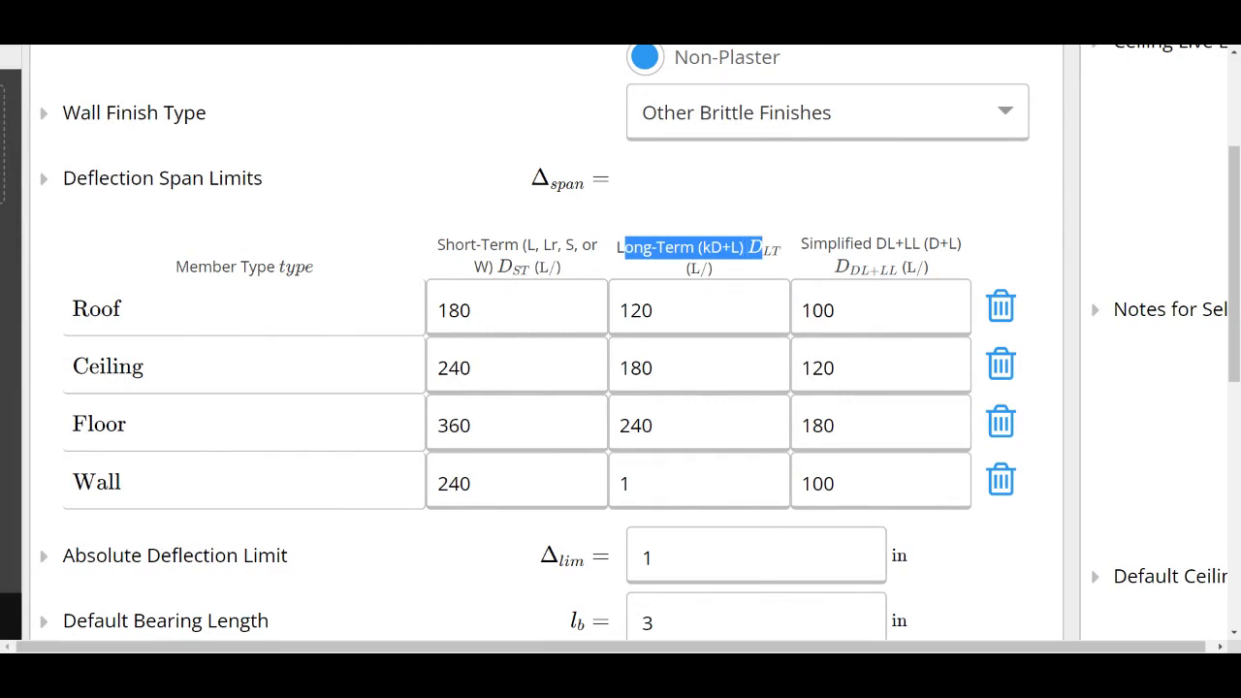
click(727, 265)
drag(700, 248, 723, 248)
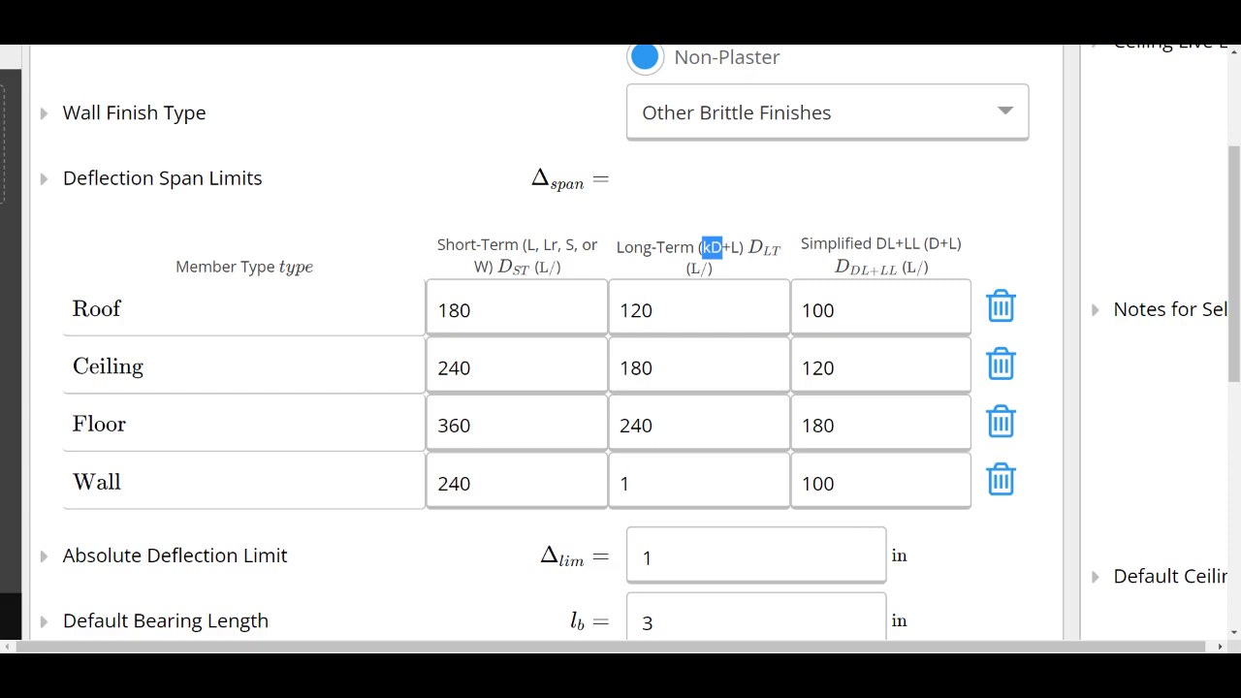
drag(723, 248, 740, 248)
drag(801, 243, 950, 244)
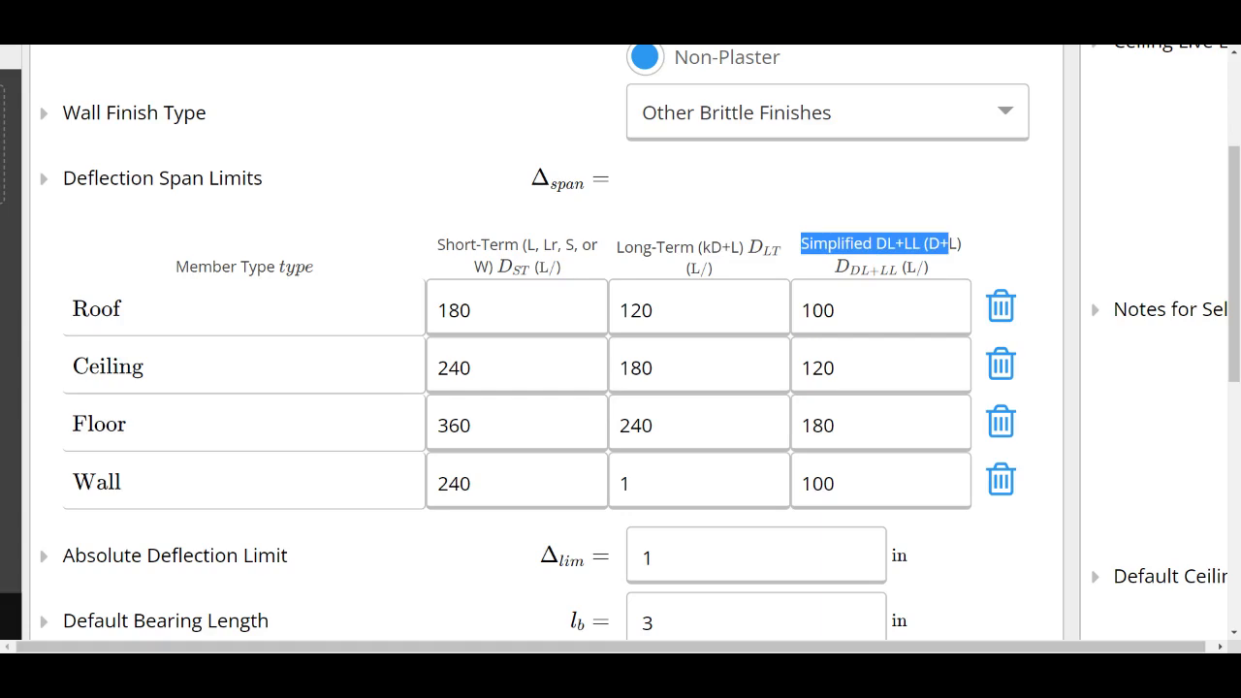
click(948, 243)
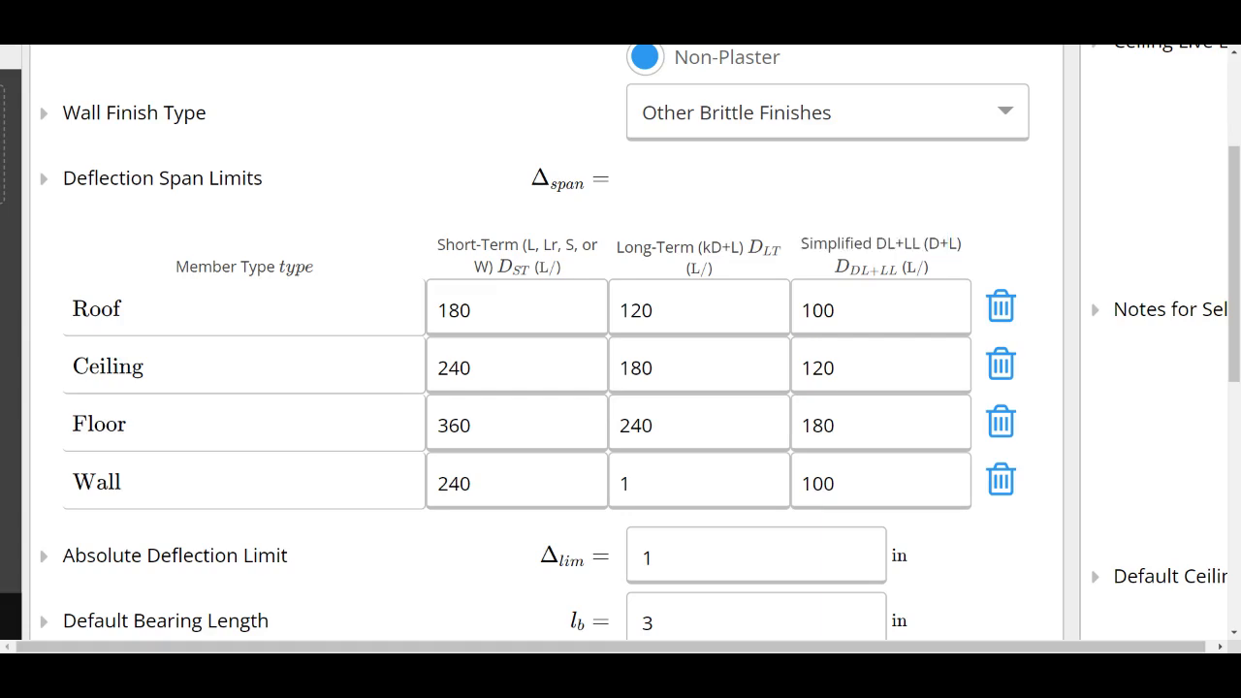
- Set the floor deflection span limits to 600 for short-term, 360 for long-term and 360 for simplified DL+LL
scroll(831, 410, down, 2)
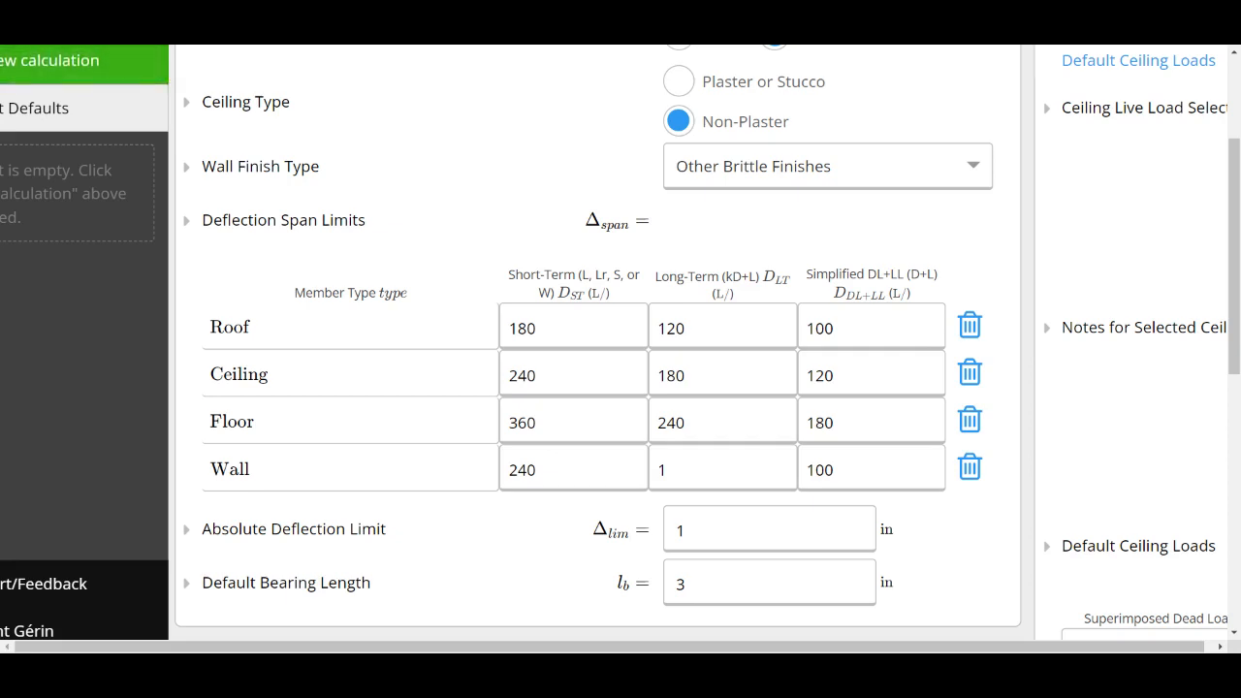
click(573, 423)
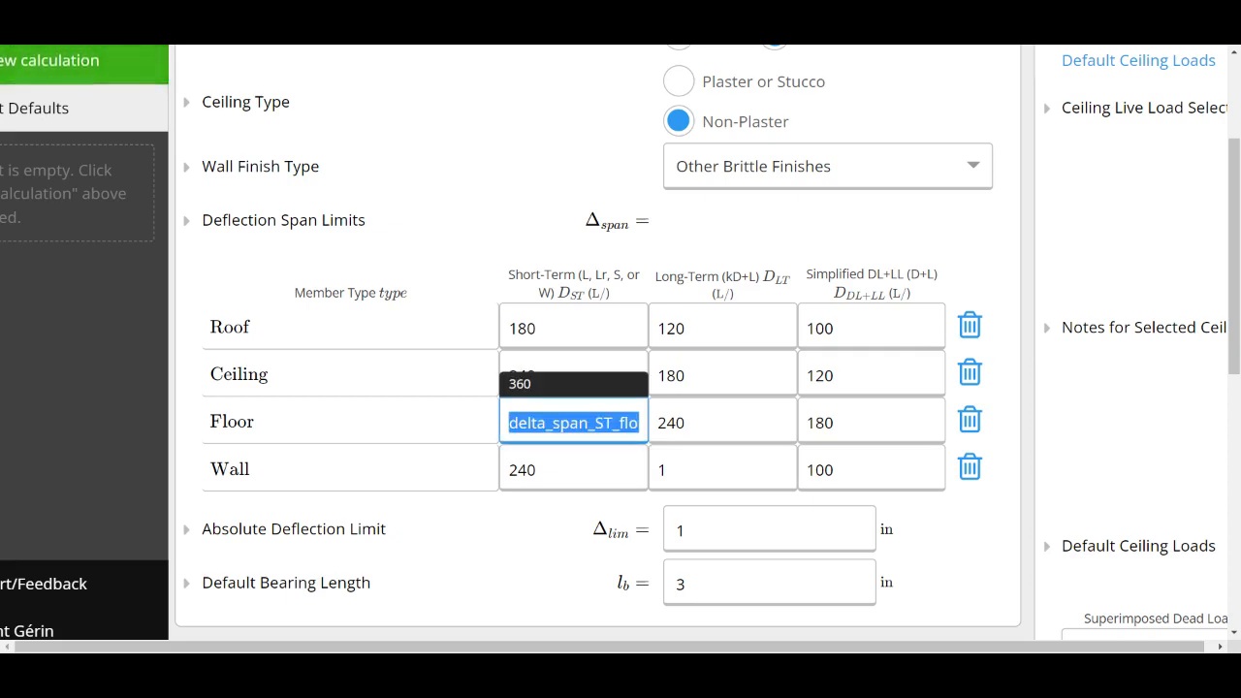
text(600)
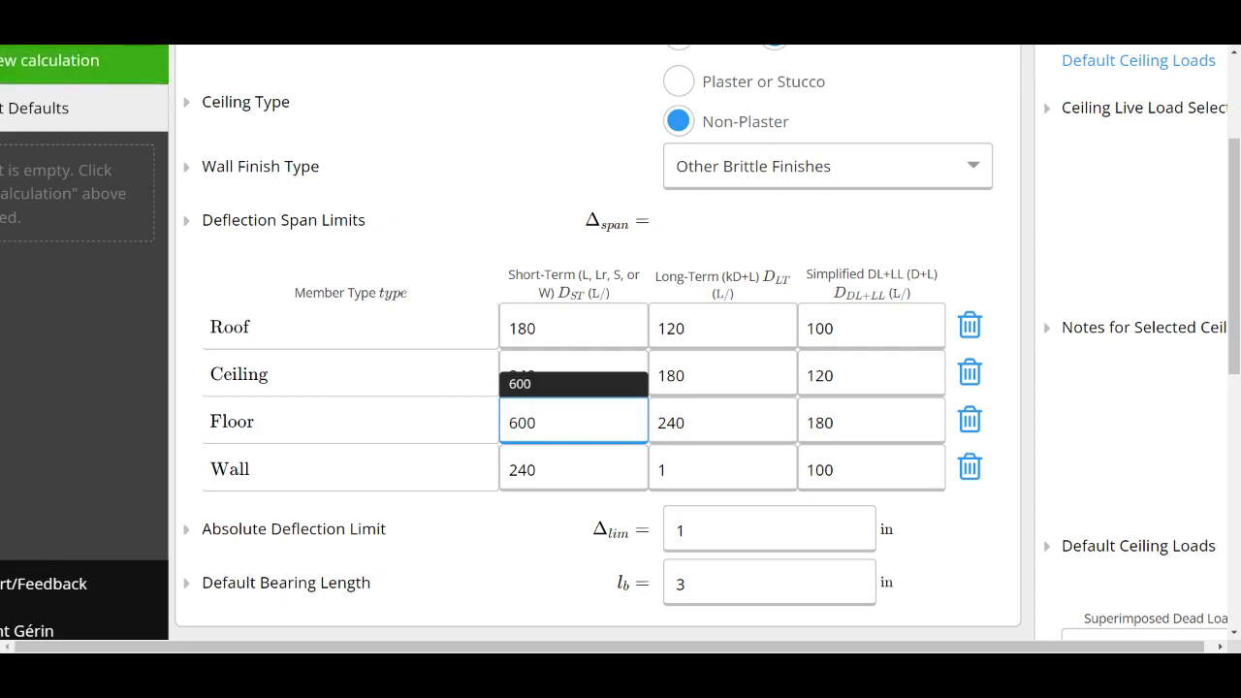
key(Tab)
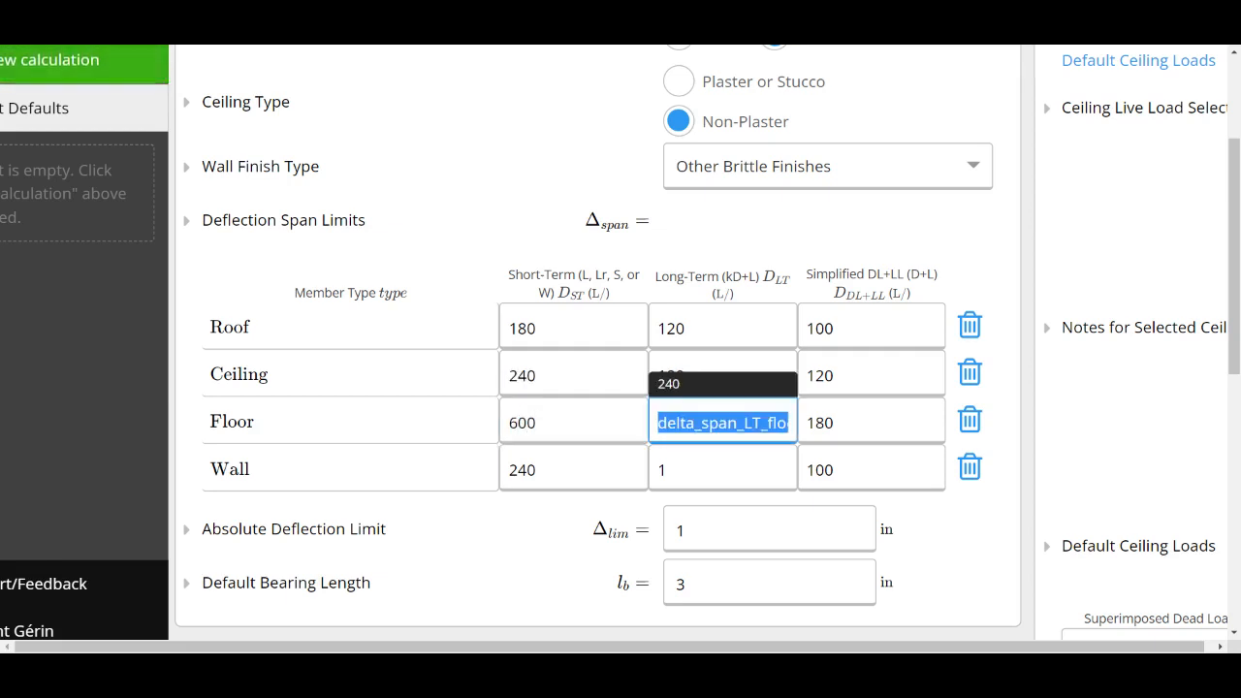
text(360)
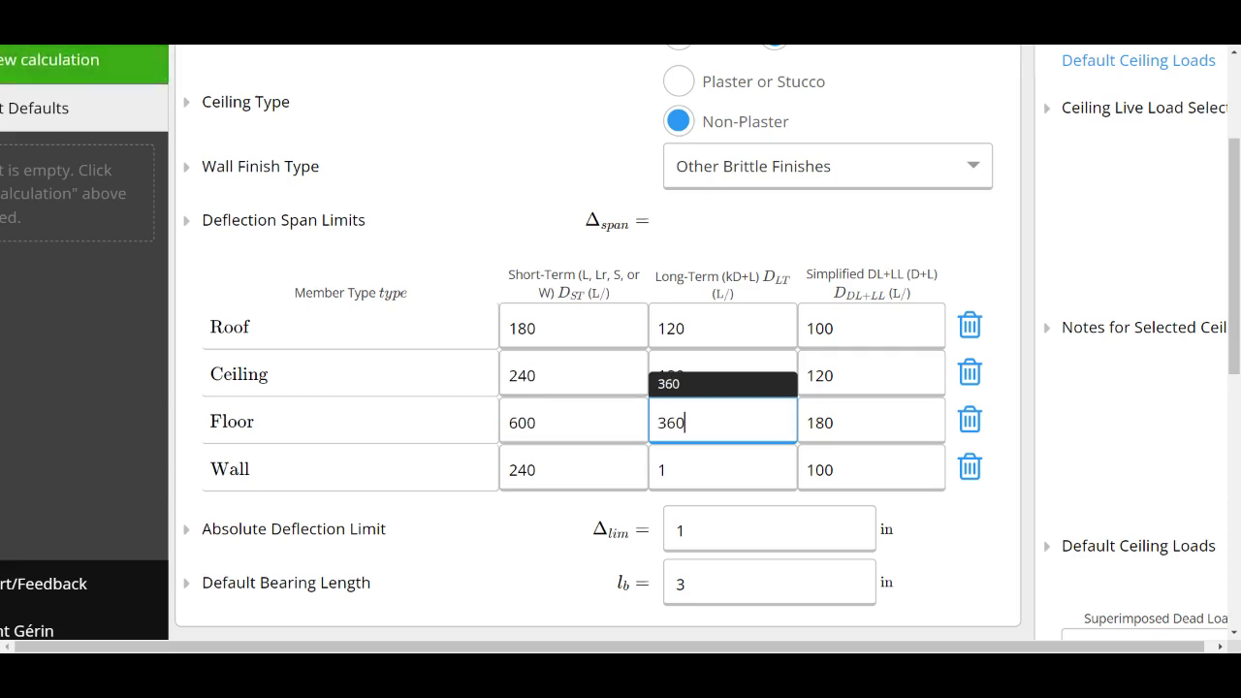
key(Tab)
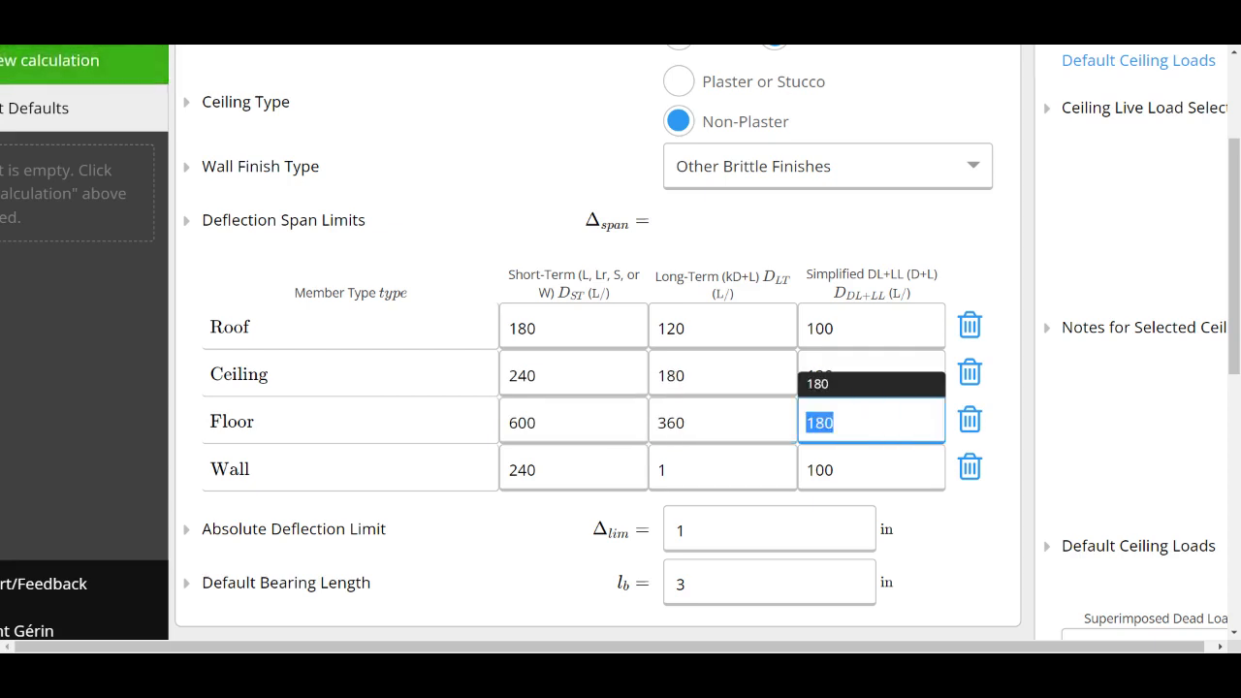
text(360)
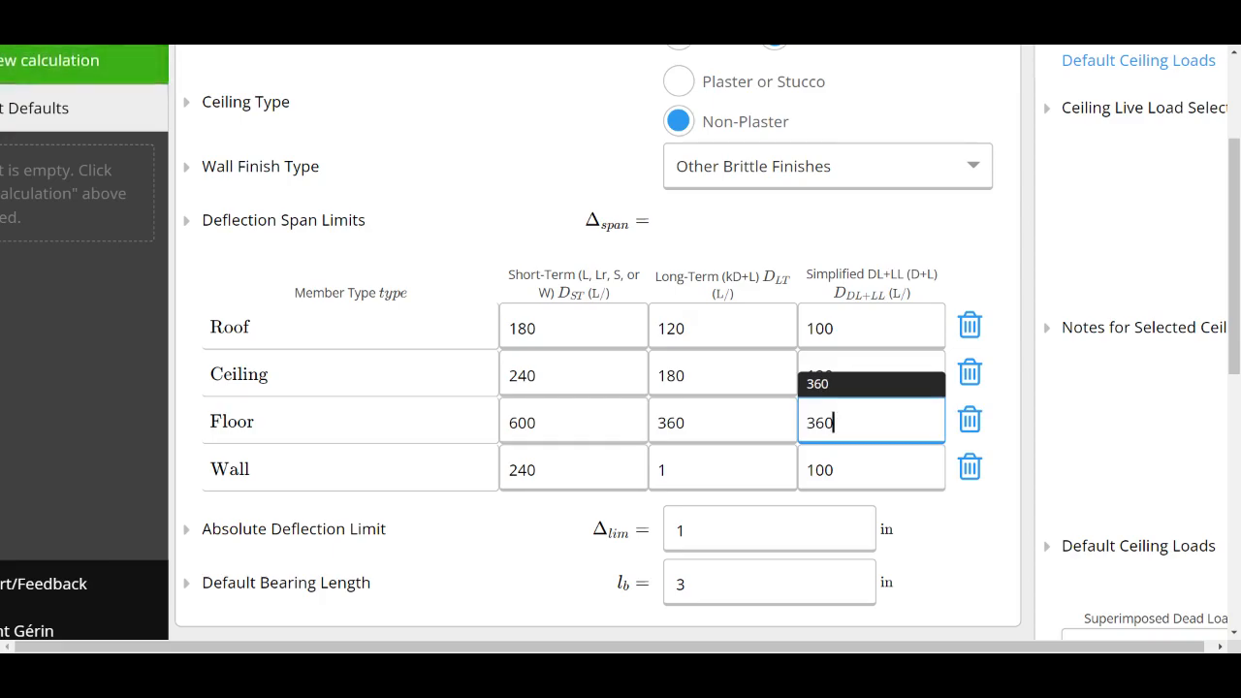
scroll(840, 449, down, 2)
scroll(620, 343, down, 4)
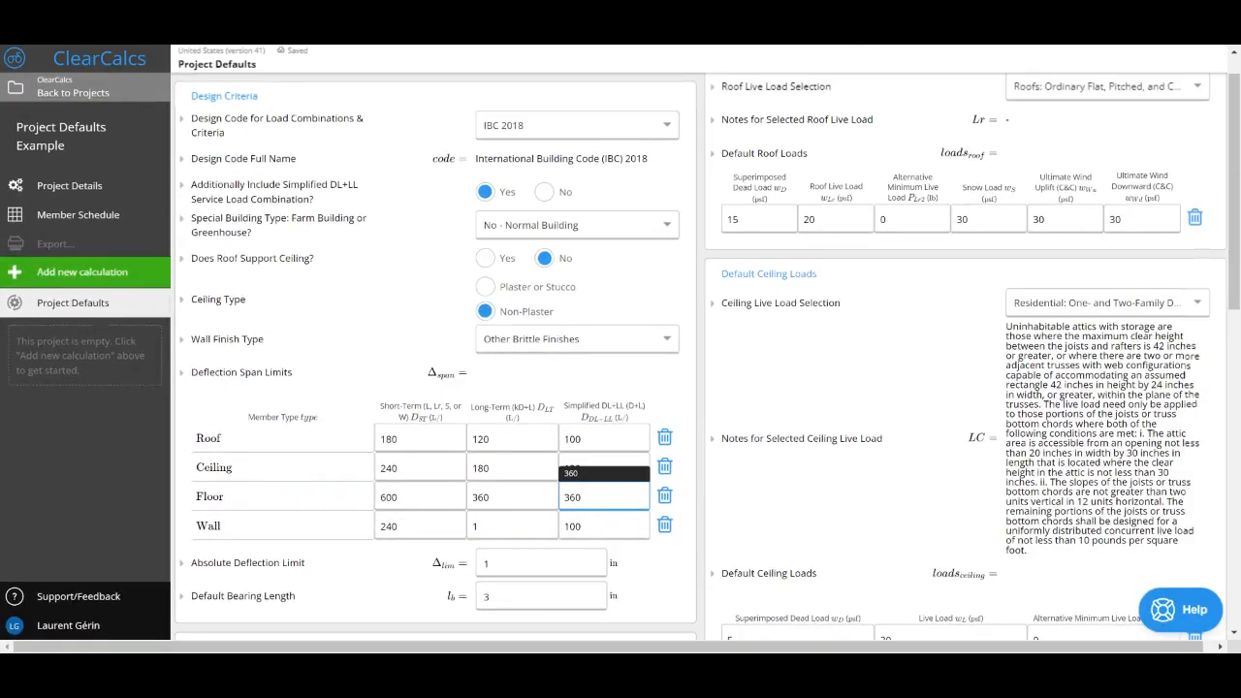
click(698, 357)
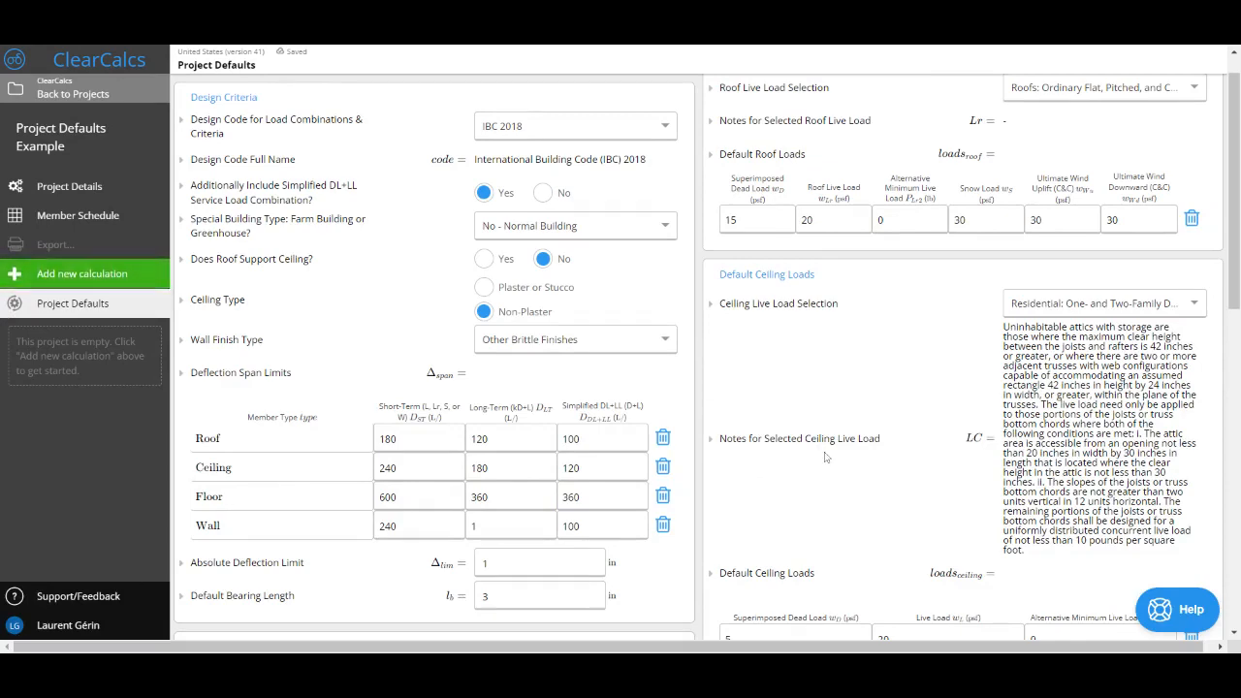
- Review the default load sections for roof, ceiling, floor, and wall and window
scroll(826, 323, up, 1)
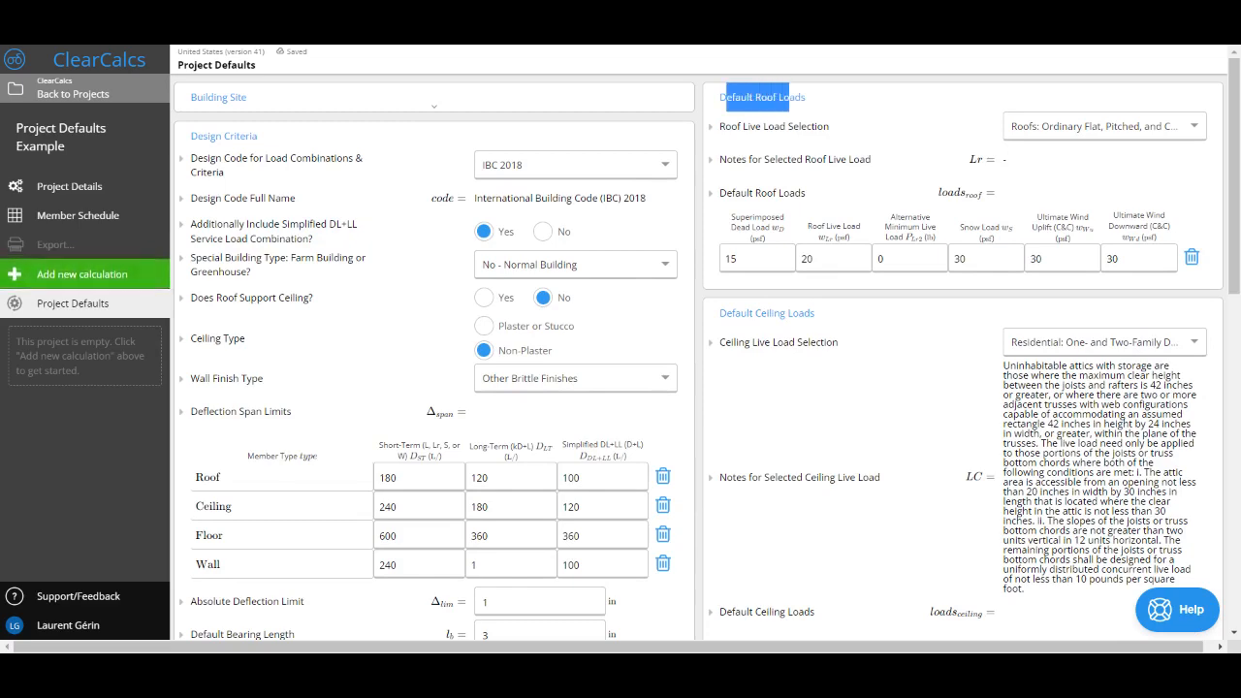
drag(745, 313, 805, 313)
scroll(805, 312, down, 5)
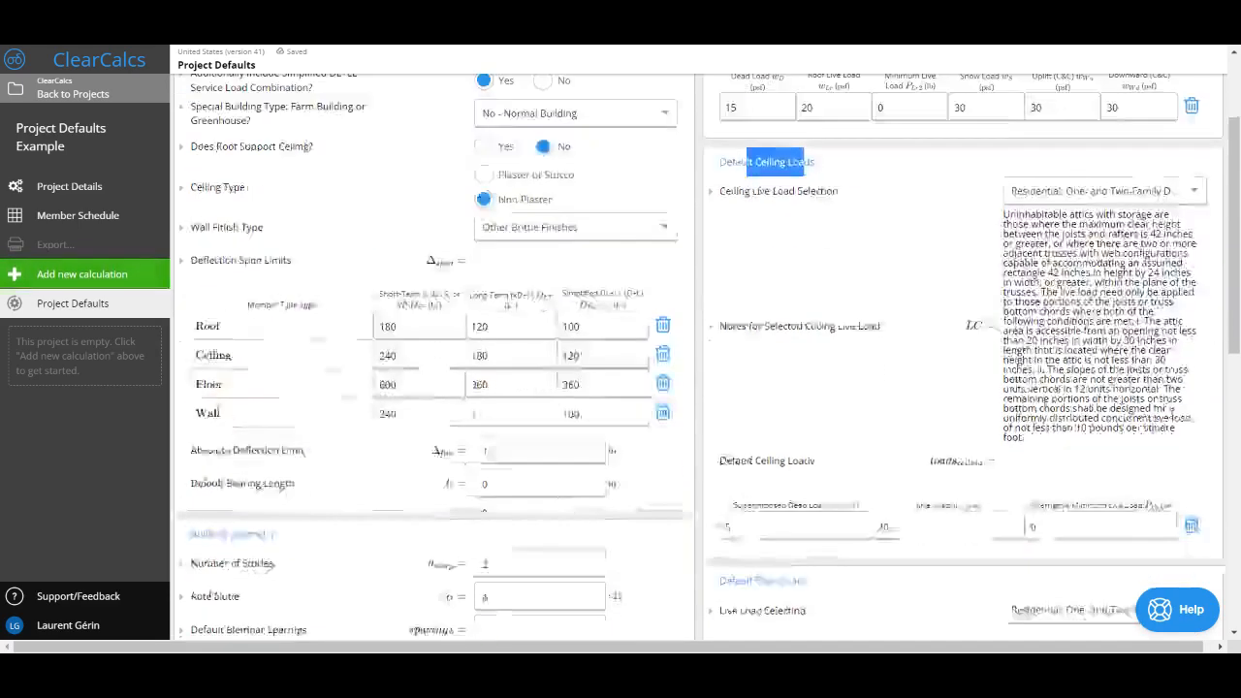
drag(745, 454, 810, 454)
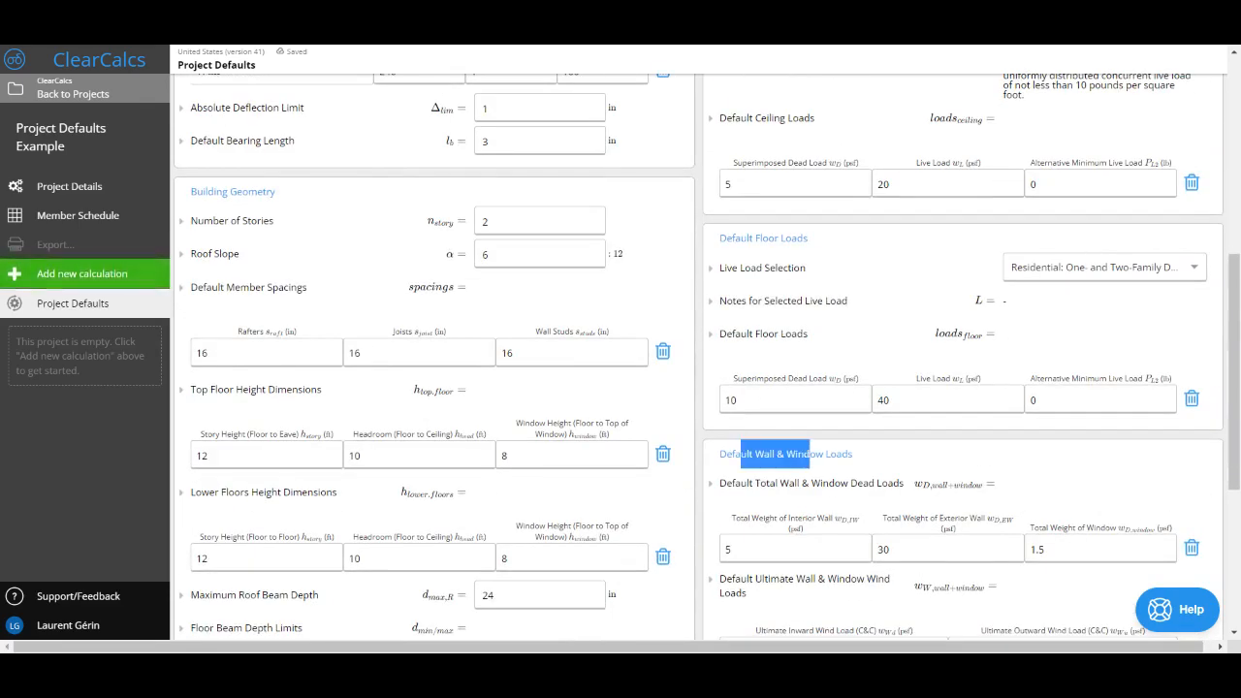
double_click(768, 239)
triple_click(768, 239)
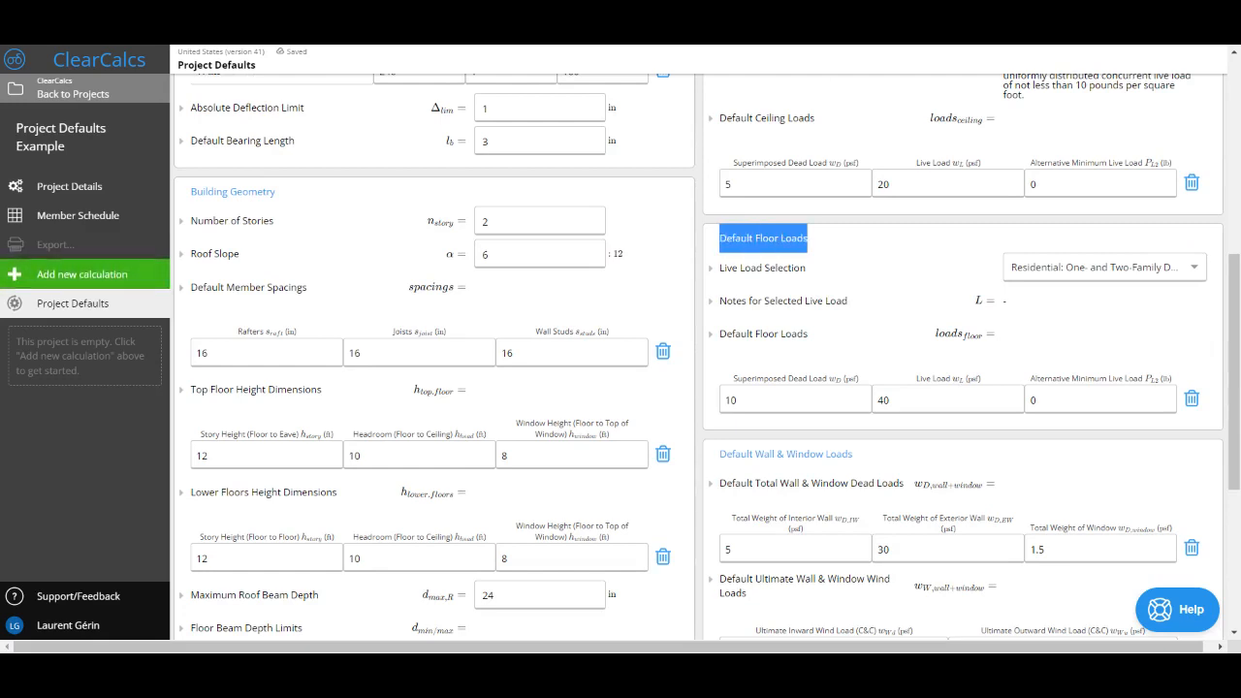
click(768, 239)
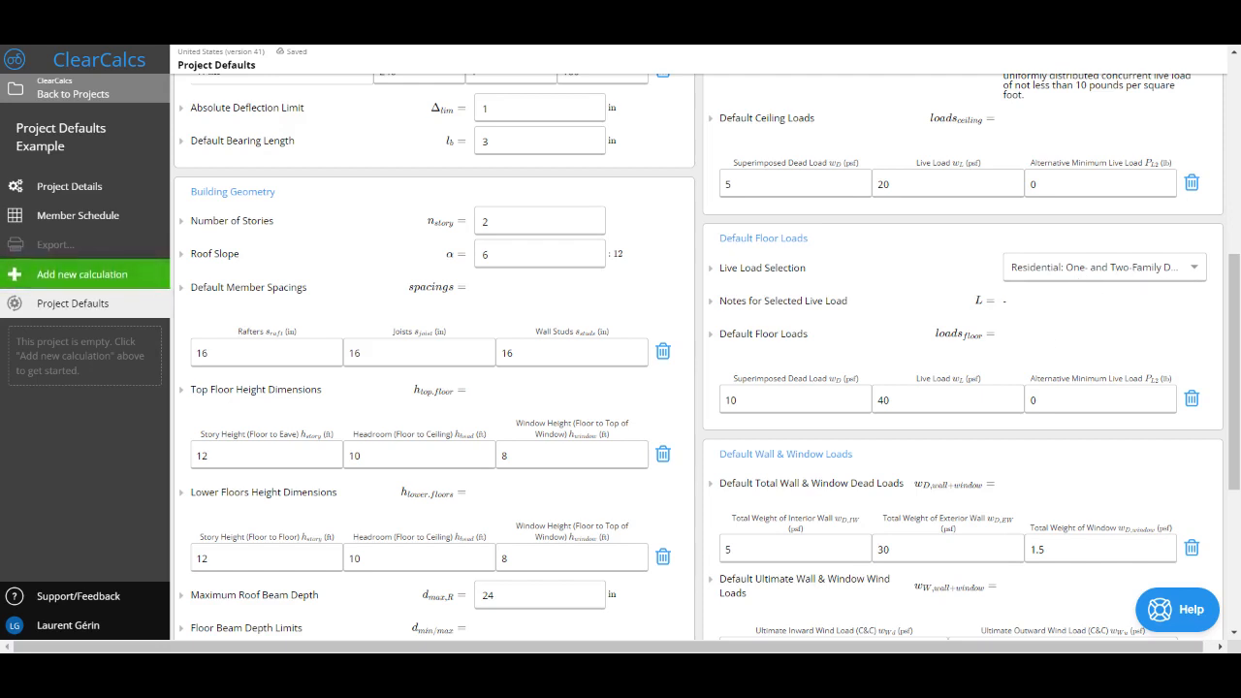
- Set the live load selection for the default floor loads to Libraries: Reading Rooms
click(1076, 267)
scroll(1094, 388, up, 5)
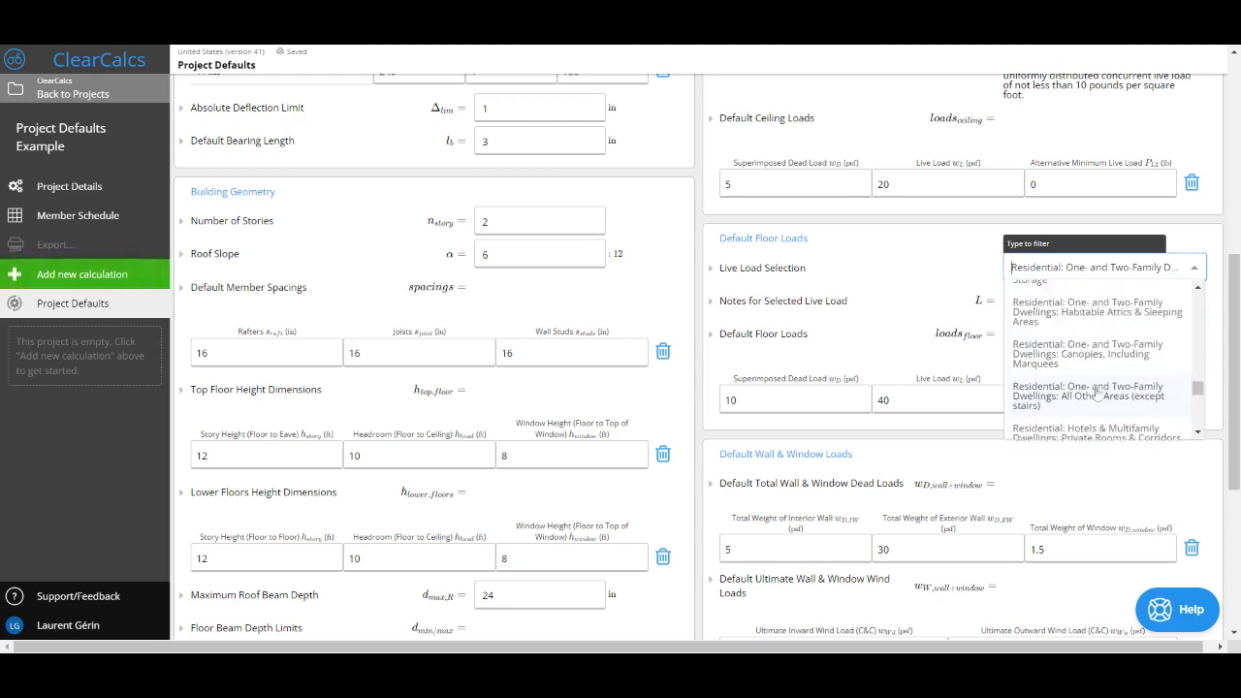
scroll(1097, 392, up, 6)
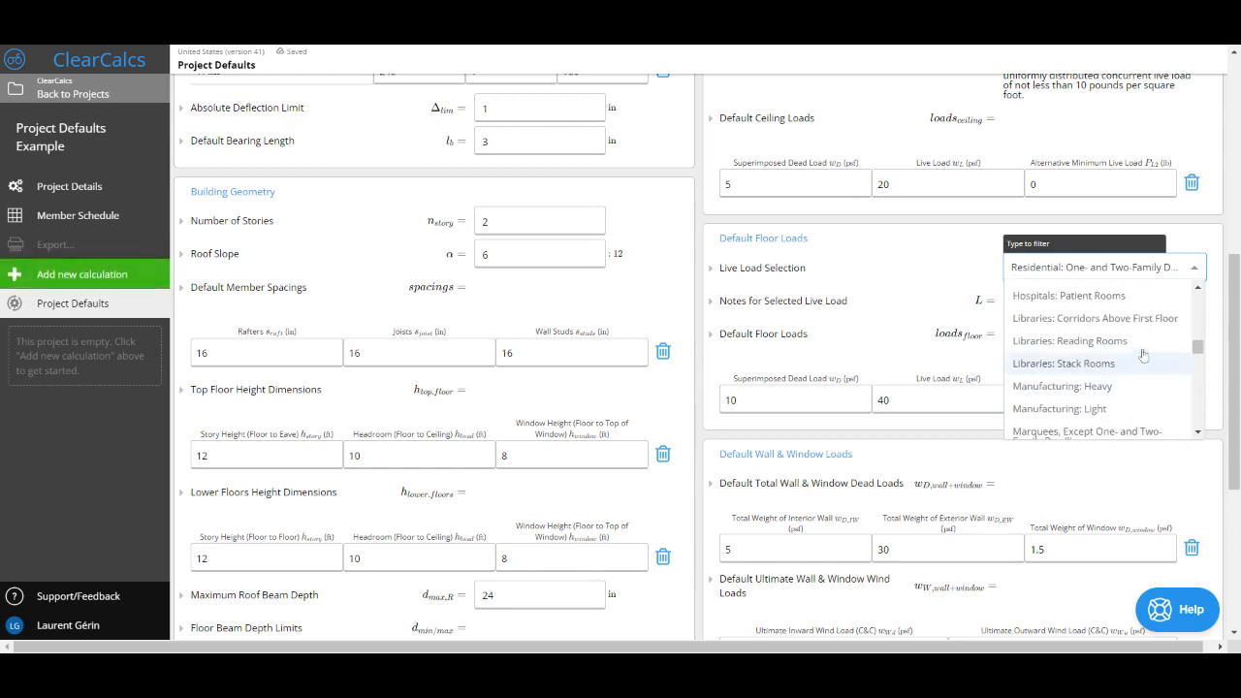
click(1151, 346)
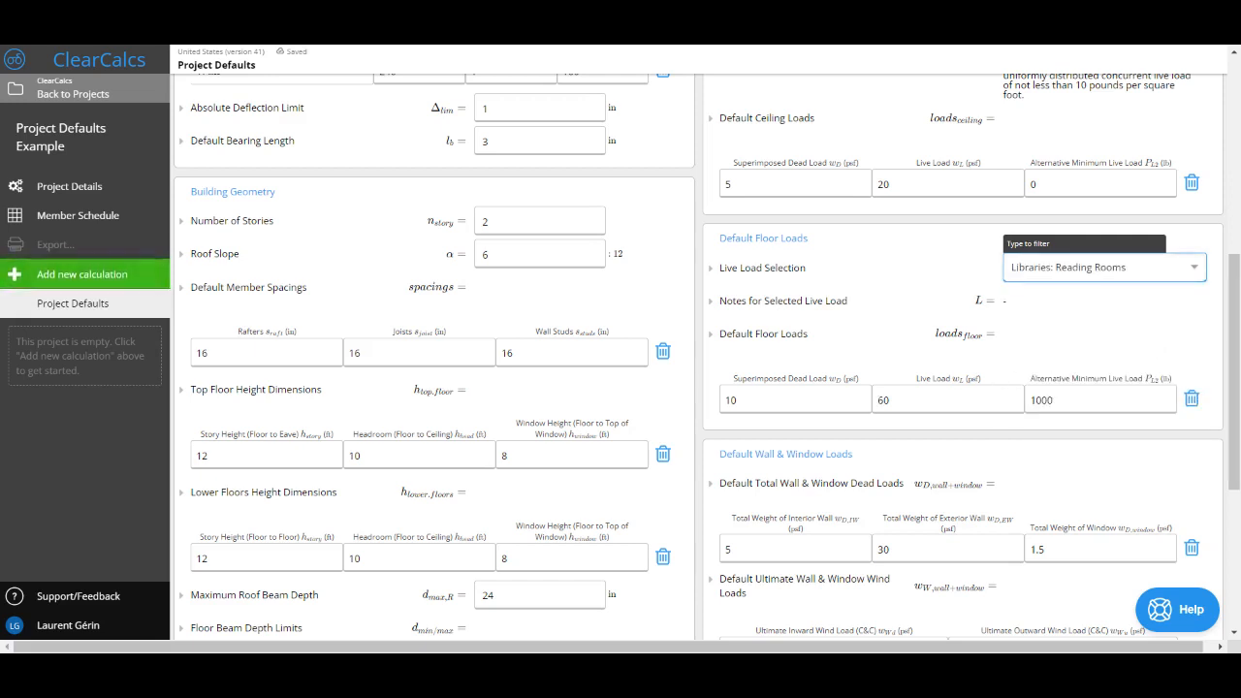
- Check the live load and alternative minimum live load in the default floor loads
drag(917, 379, 950, 379)
click(950, 379)
drag(1038, 379, 1129, 376)
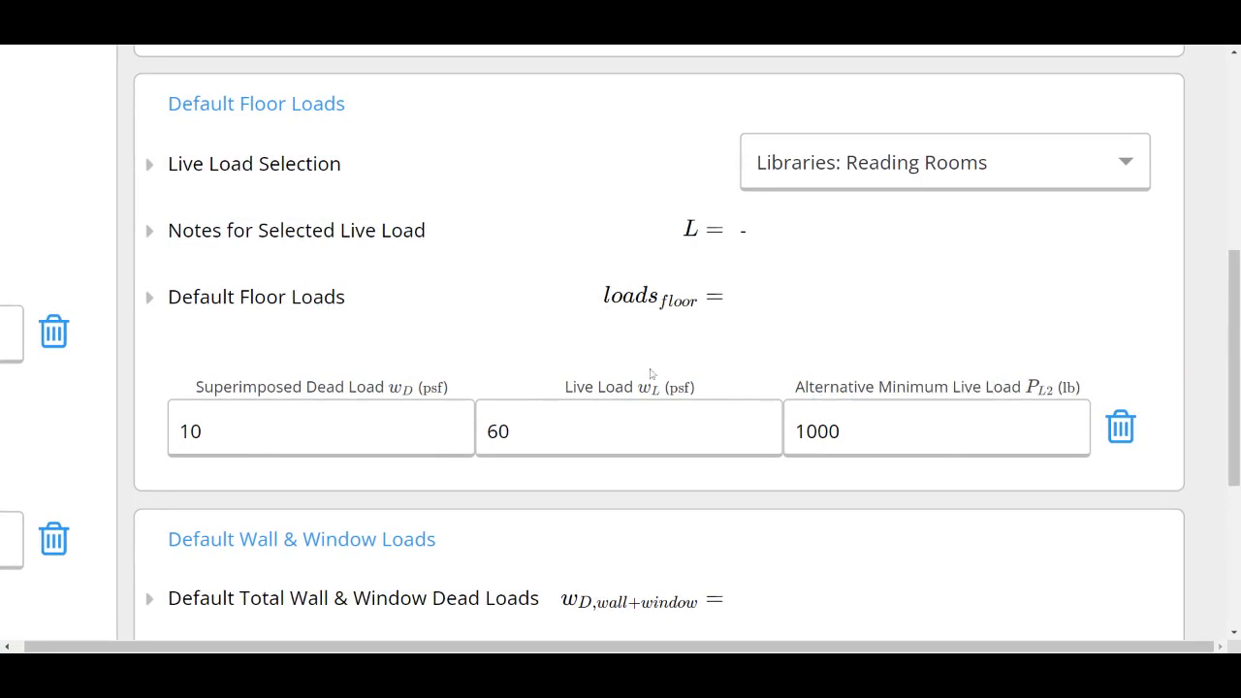
drag(565, 387, 652, 386)
drag(563, 396, 698, 397)
click(772, 390)
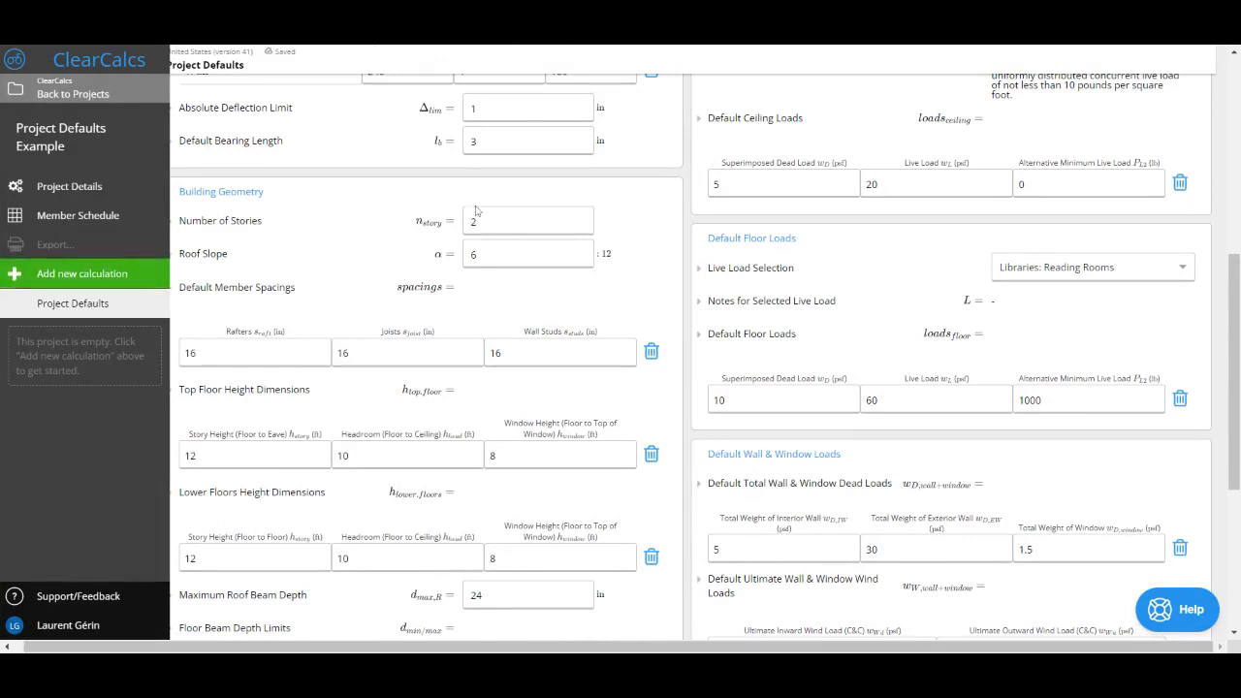
- Add a new US Wood Beam (ASD) calculation of the Floor Joist type to the project
click(82, 274)
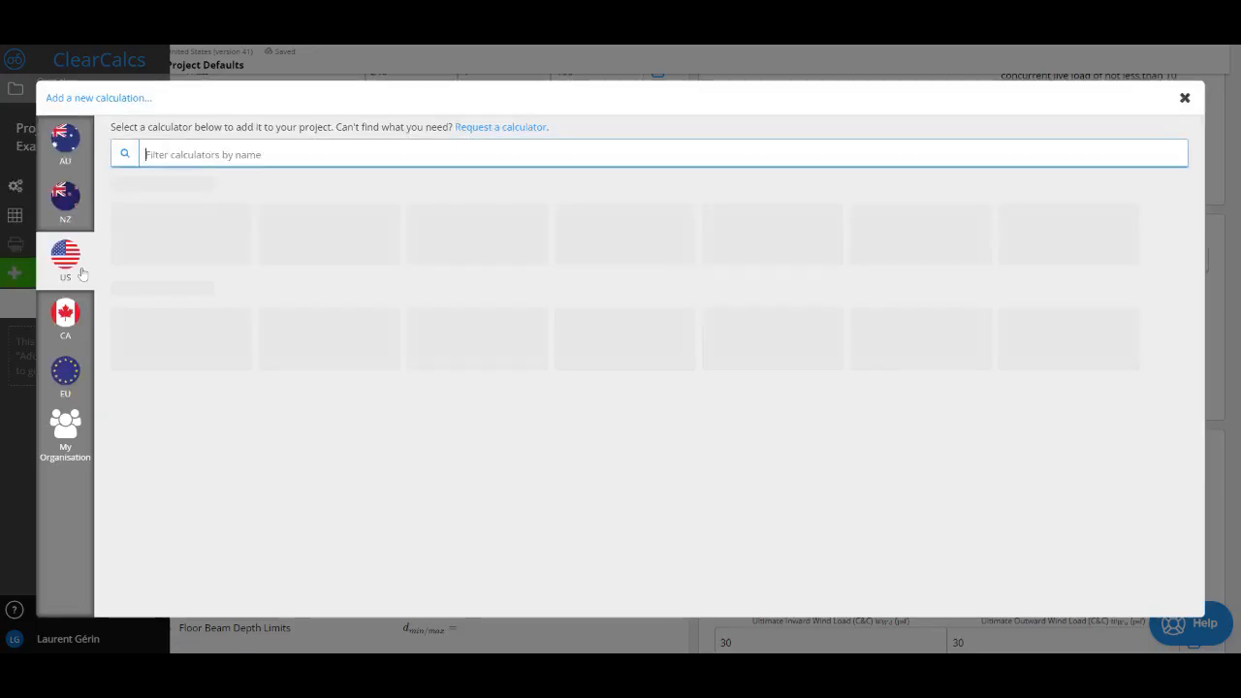
mouse_move(174, 235)
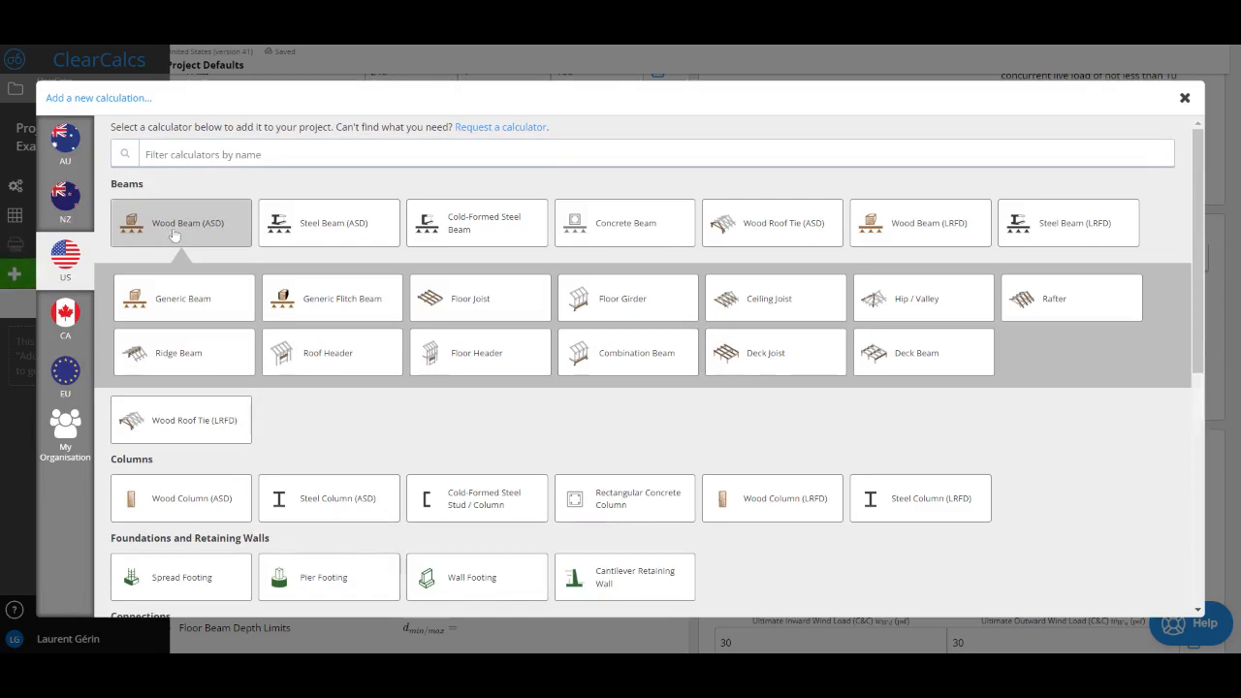
click(468, 303)
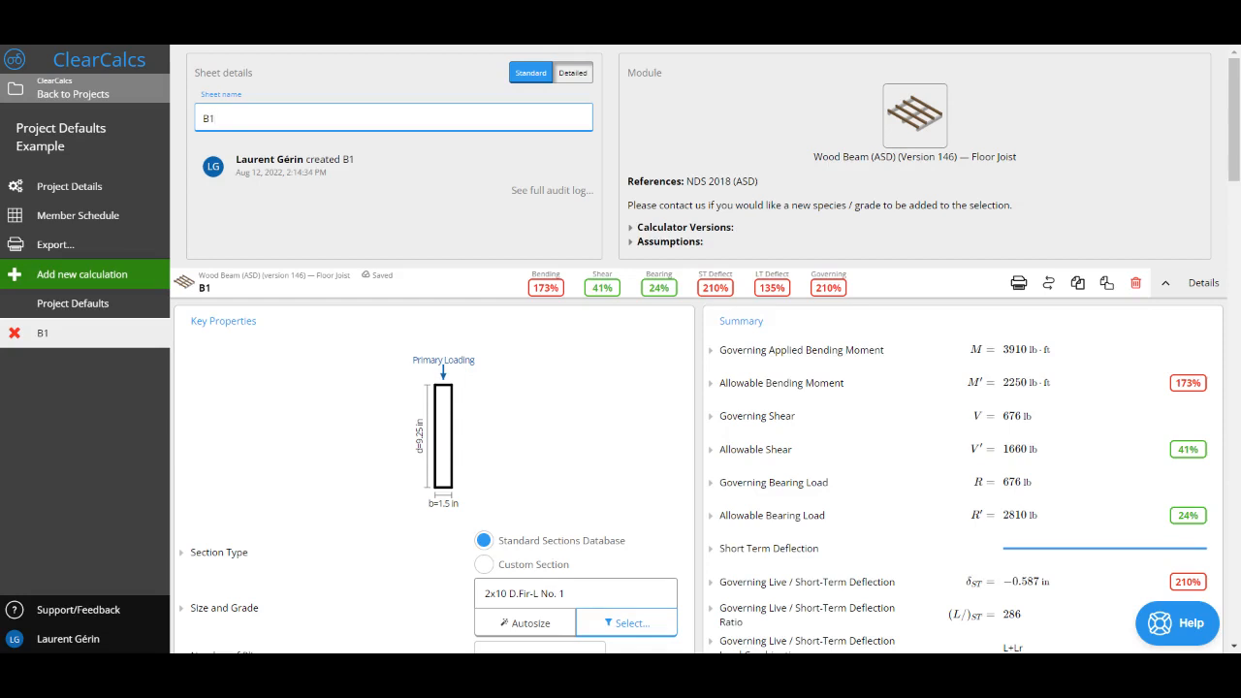
- Examine the floor joist's utilization results, load diagram and distributed loads to see how the project defaults are applied
drag(532, 289, 843, 307)
scroll(873, 291, down, 2)
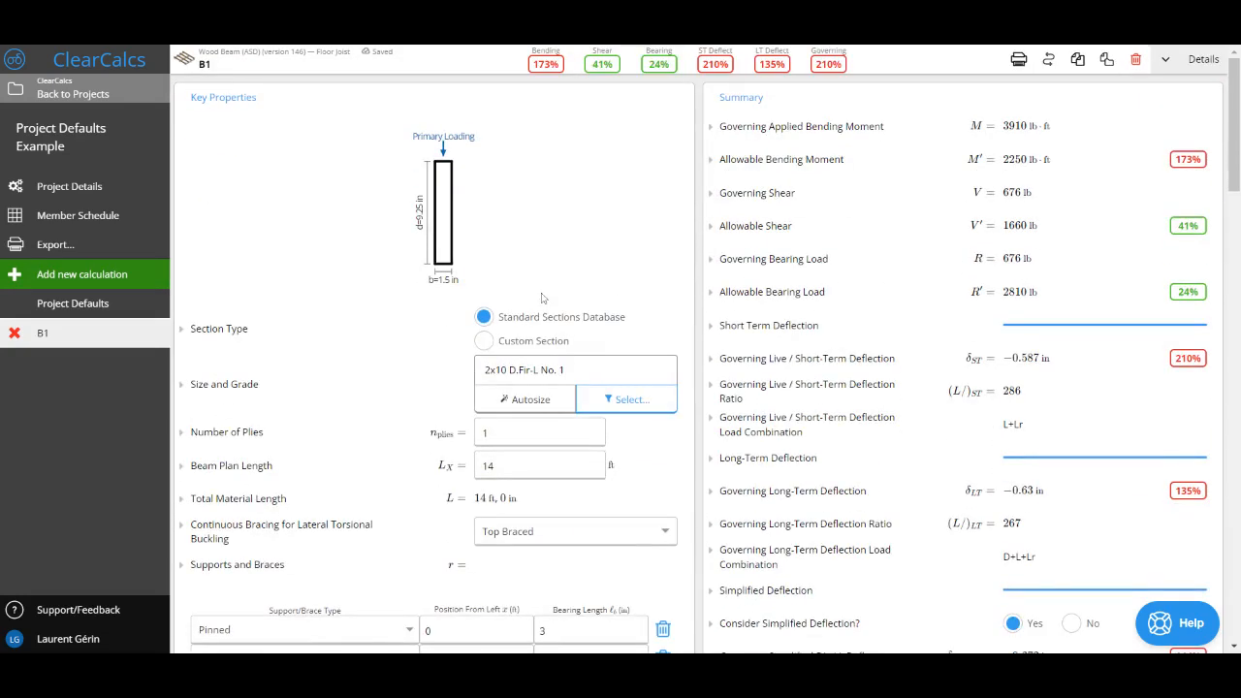
scroll(478, 408, down, 8)
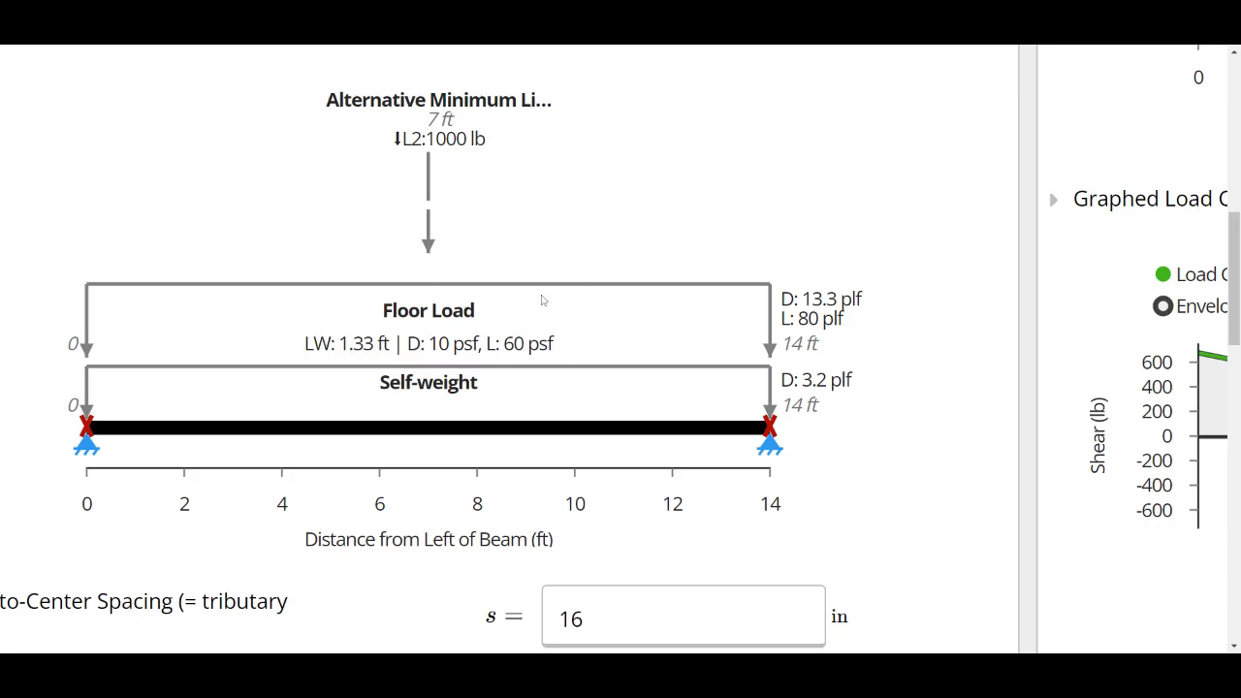
scroll(513, 339, down, 2)
scroll(513, 338, left, 1)
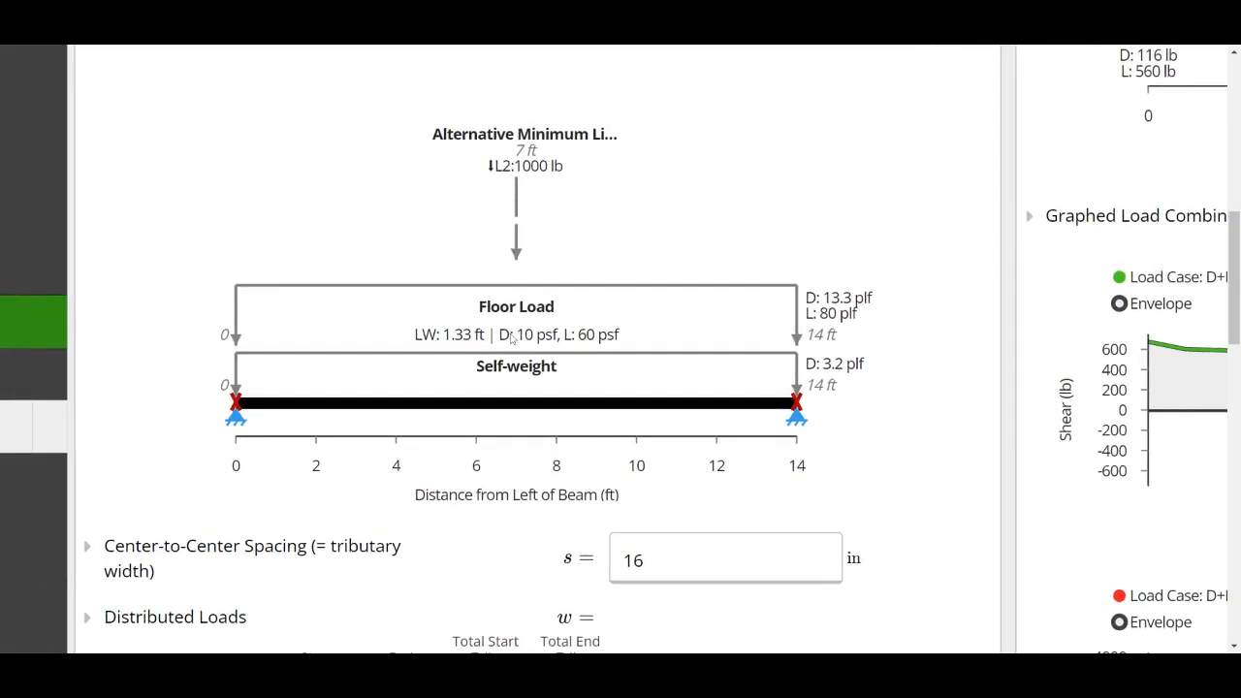
scroll(511, 338, down, 1)
scroll(702, 377, down, 4)
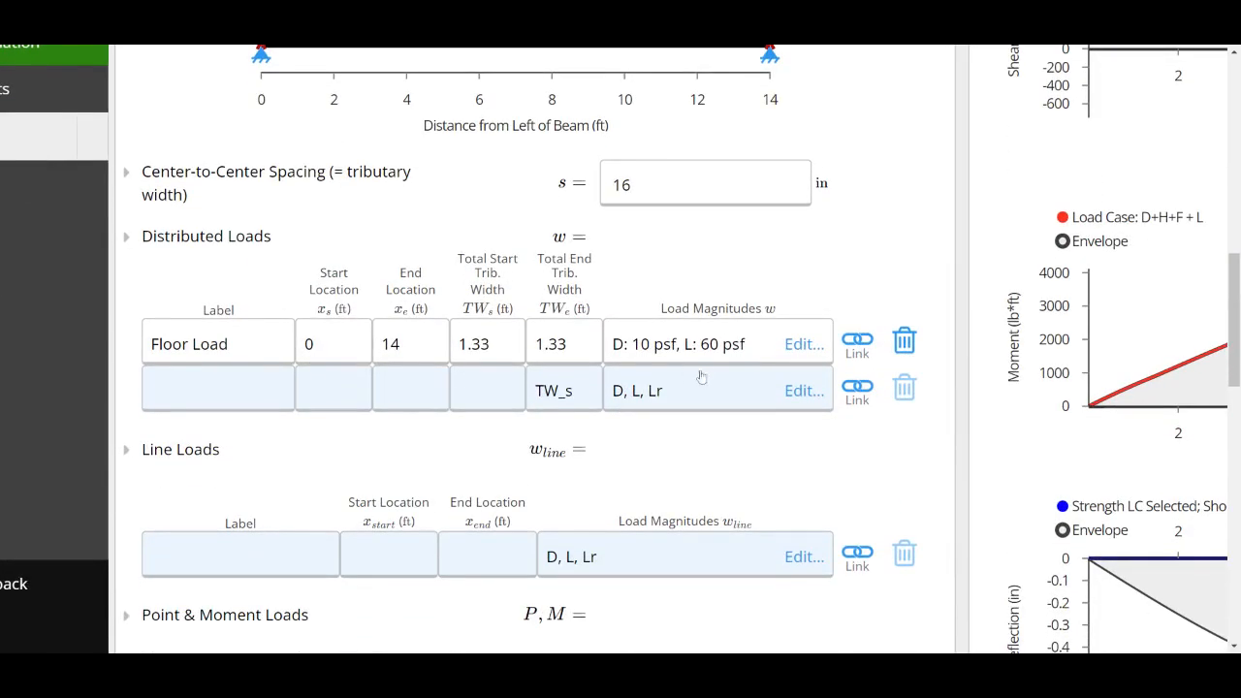
- Inspect the formulas behind the live and dead load magnitudes of the distributed Floor Load, leaving the values as they are
click(712, 356)
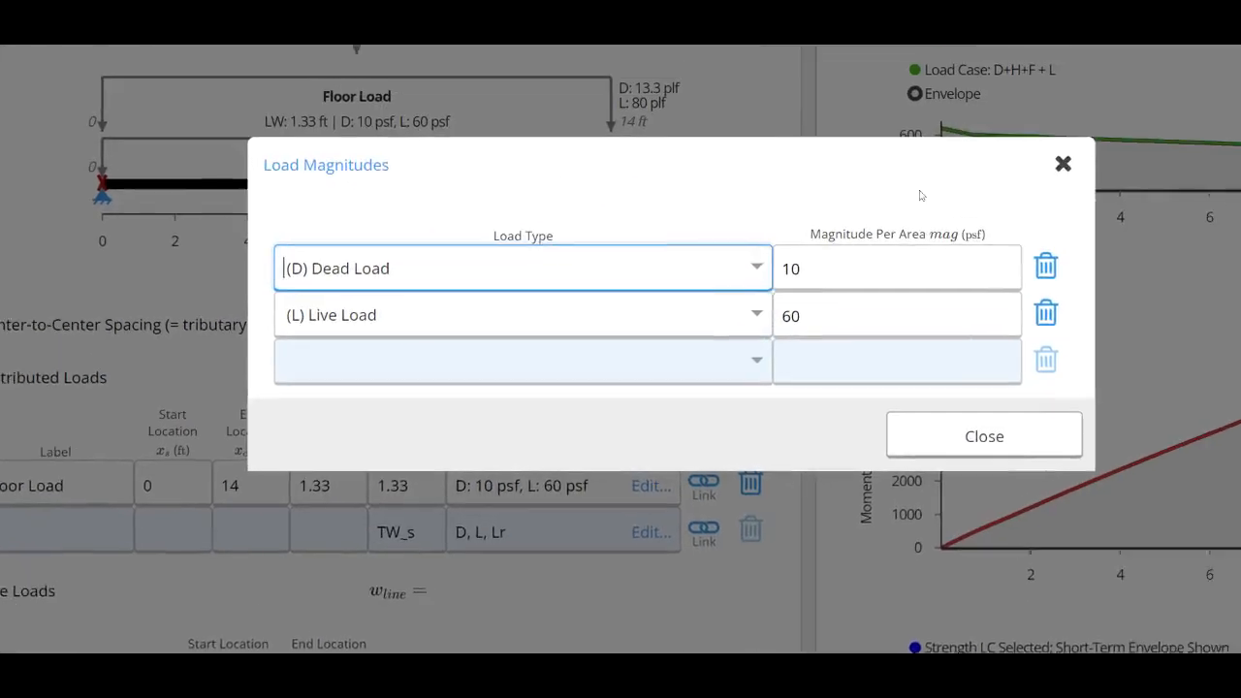
click(830, 317)
click(830, 317)
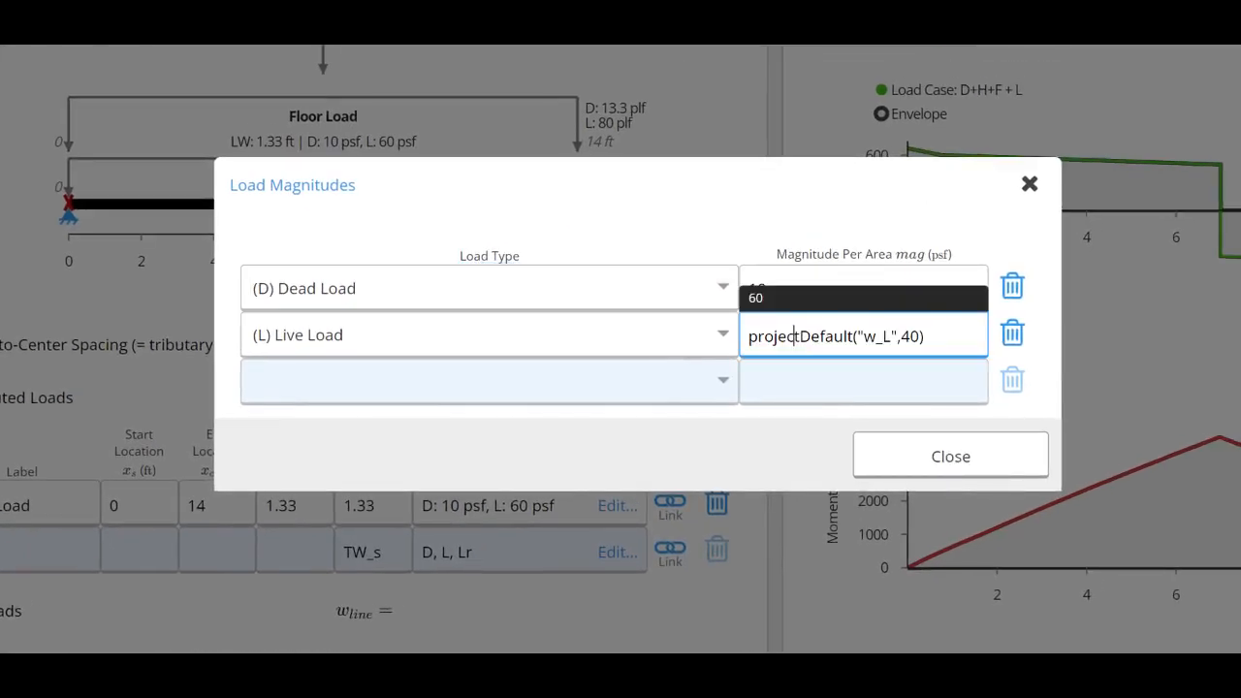
drag(758, 336, 863, 336)
click(891, 336)
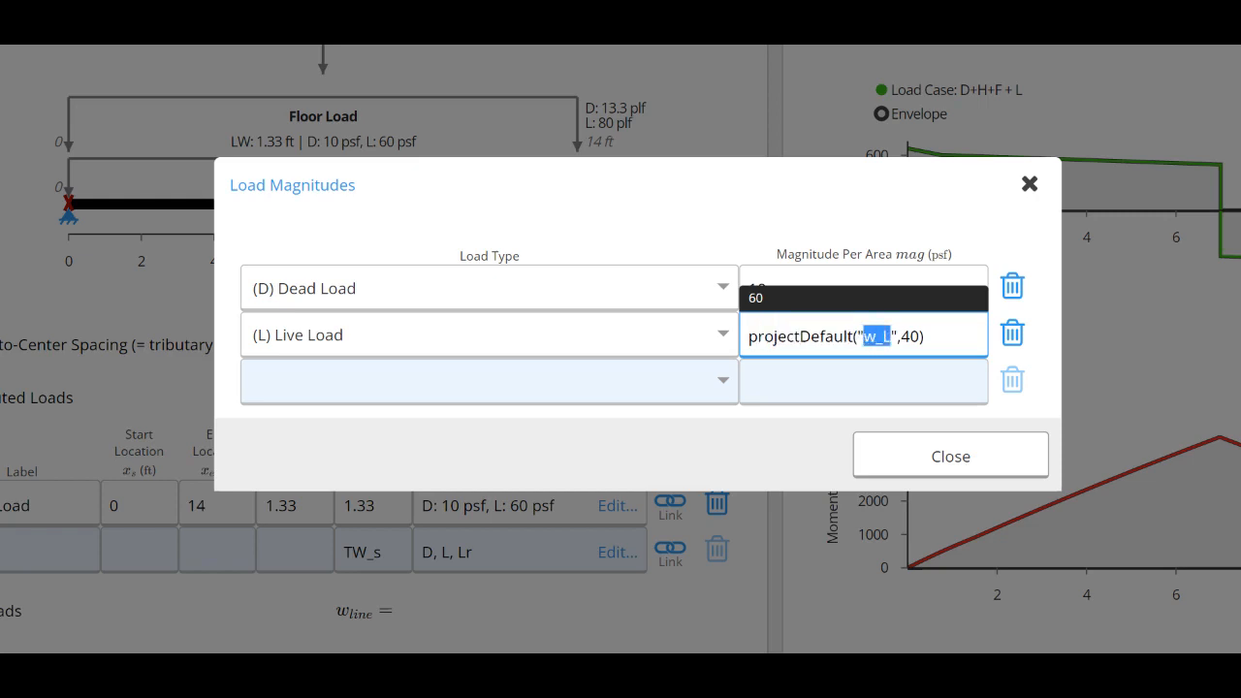
click(842, 277)
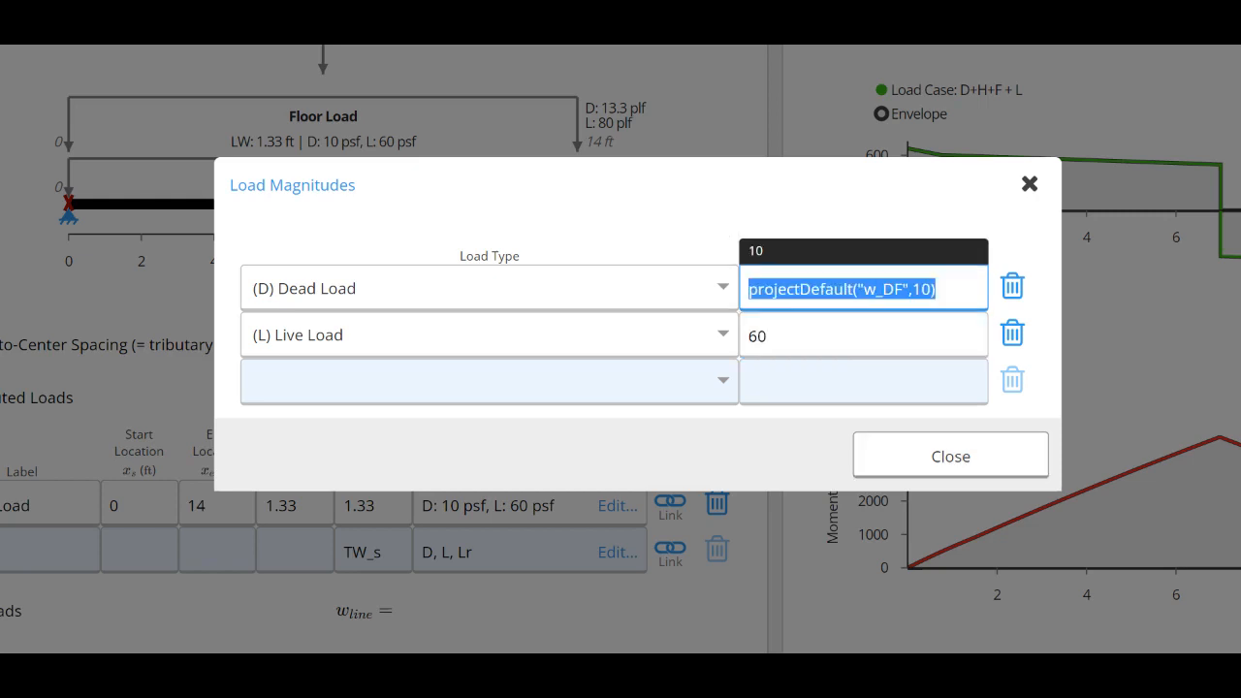
click(842, 289)
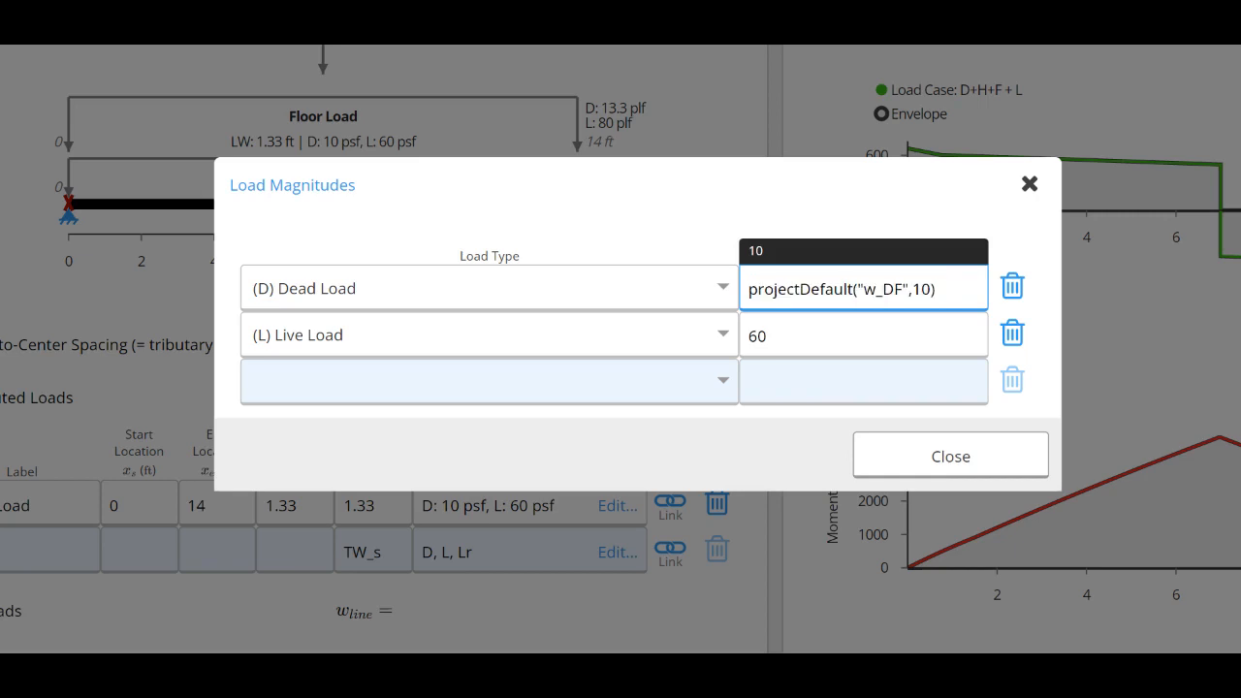
click(963, 457)
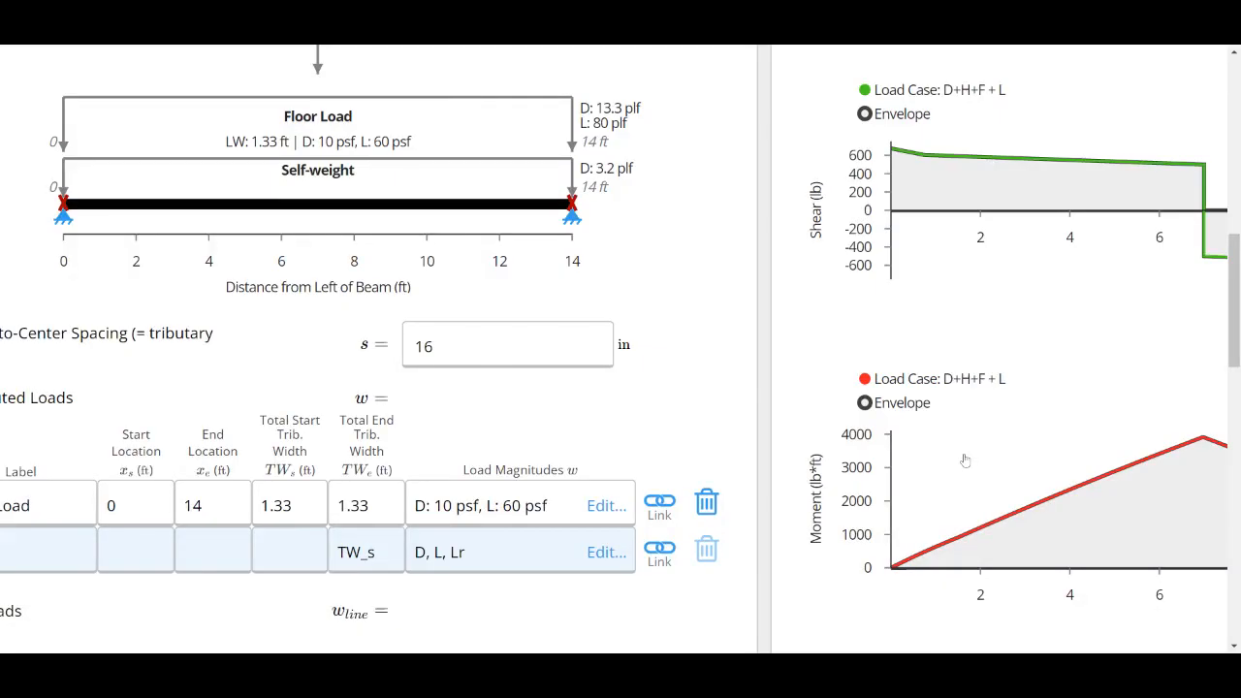
- Check the label of the Alternative Minimum Live Load entry in the point and moment loads
scroll(964, 461, down, 2)
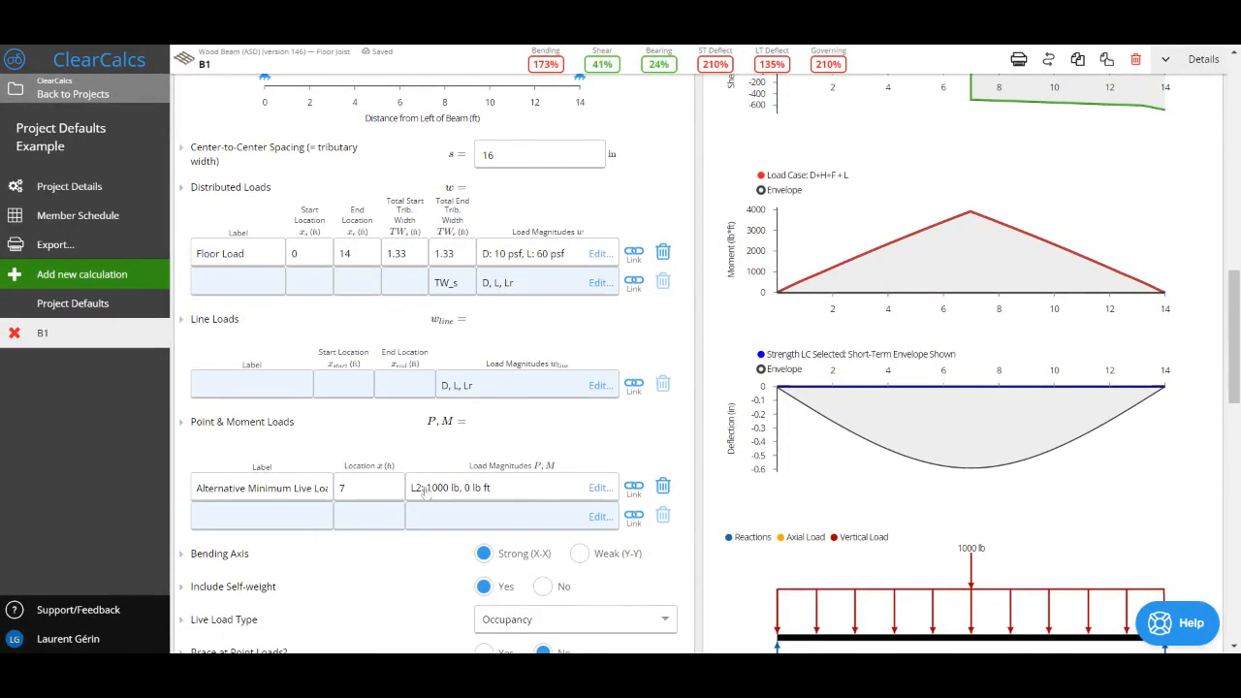
click(262, 488)
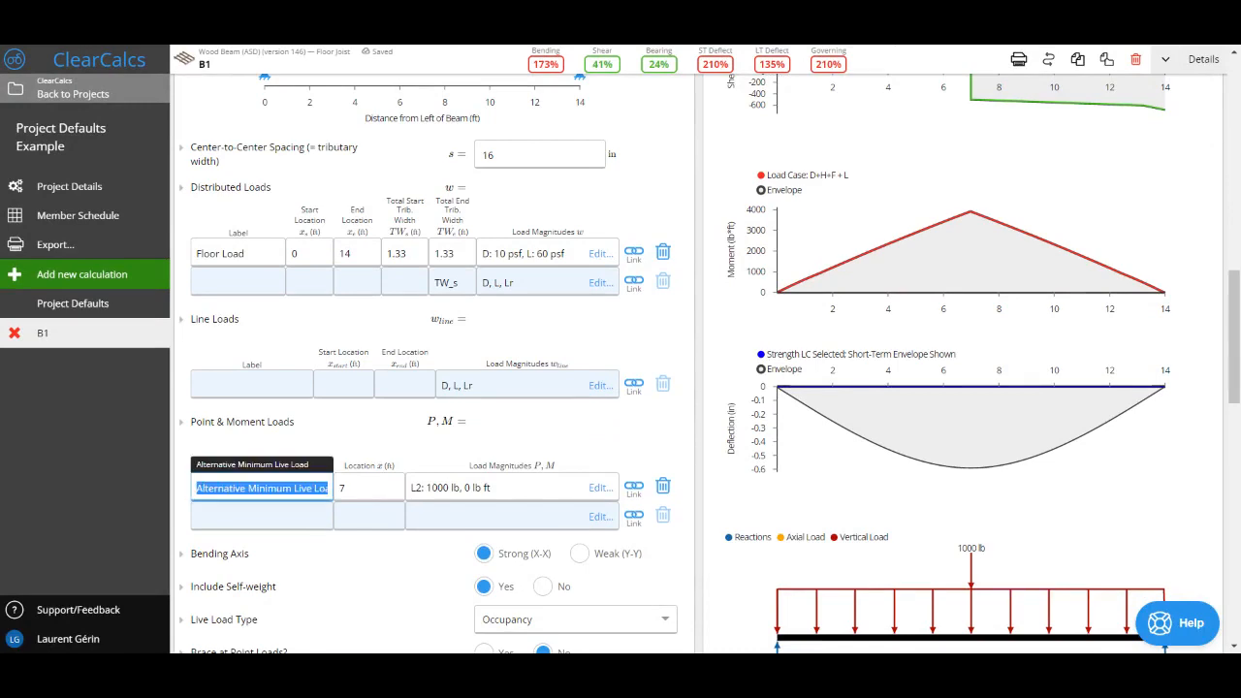
click(525, 448)
- Filter the floor joist's size and grade options to type I-Joist and species BCI Joists
scroll(523, 447, up, 4)
scroll(523, 447, up, 5)
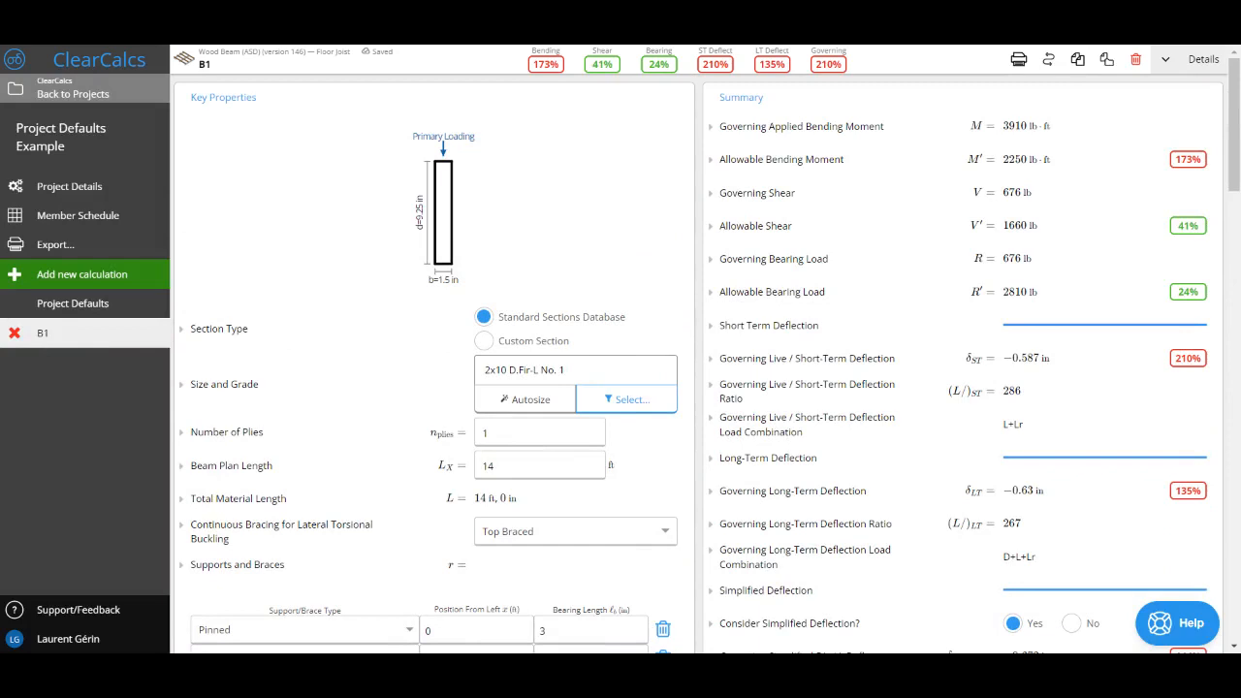
click(598, 408)
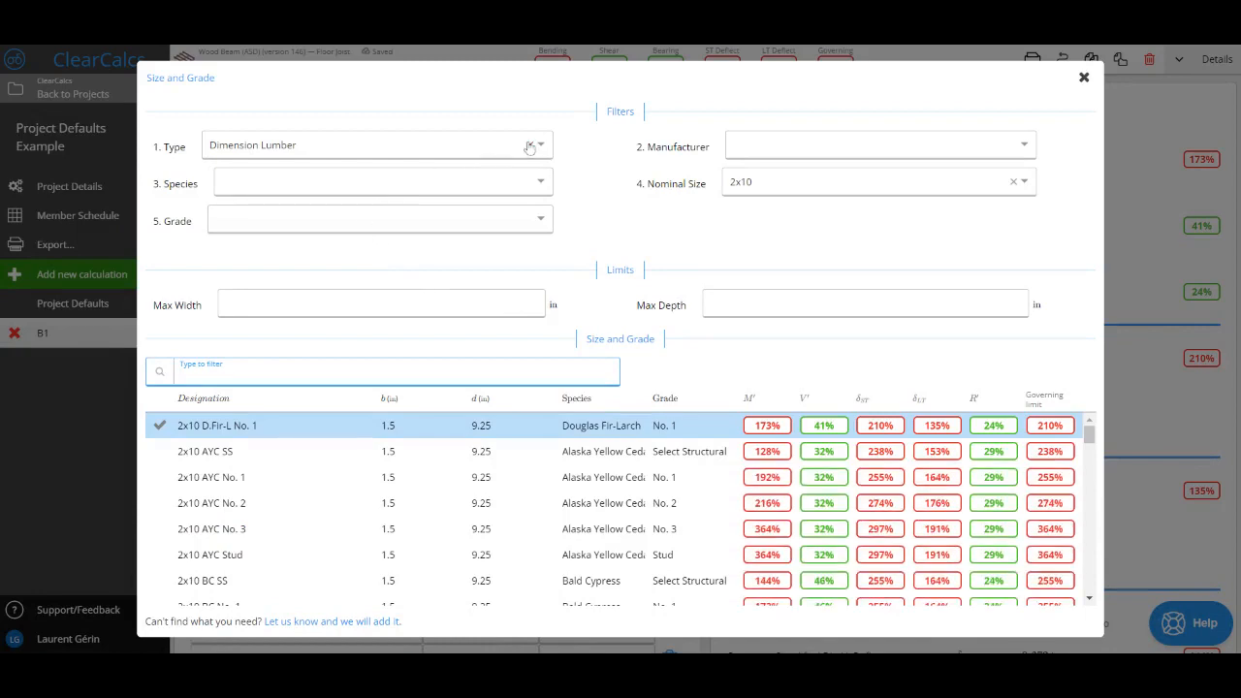
click(408, 147)
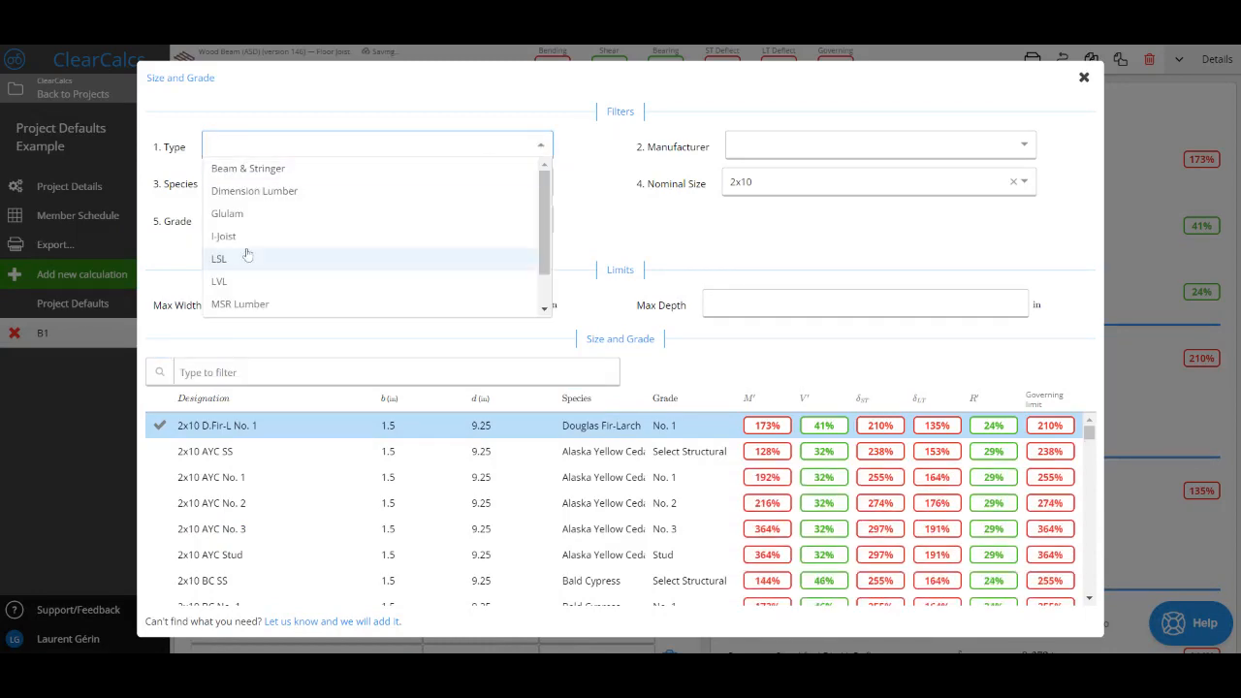
click(232, 237)
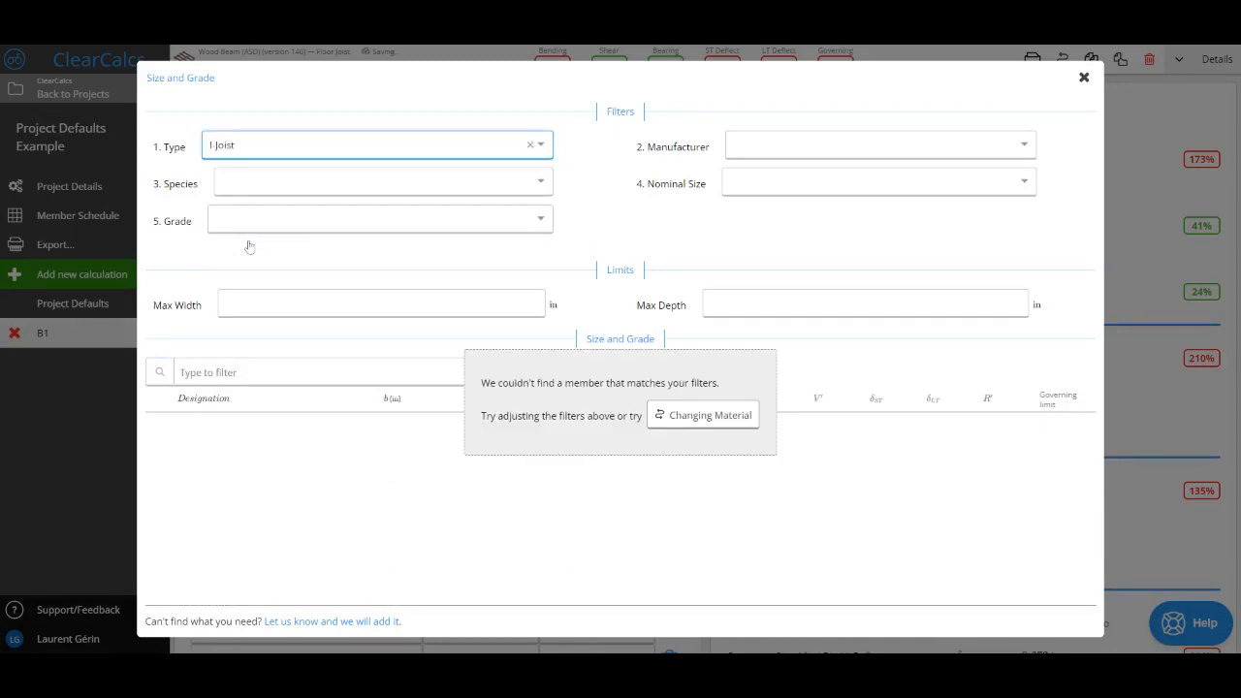
click(402, 193)
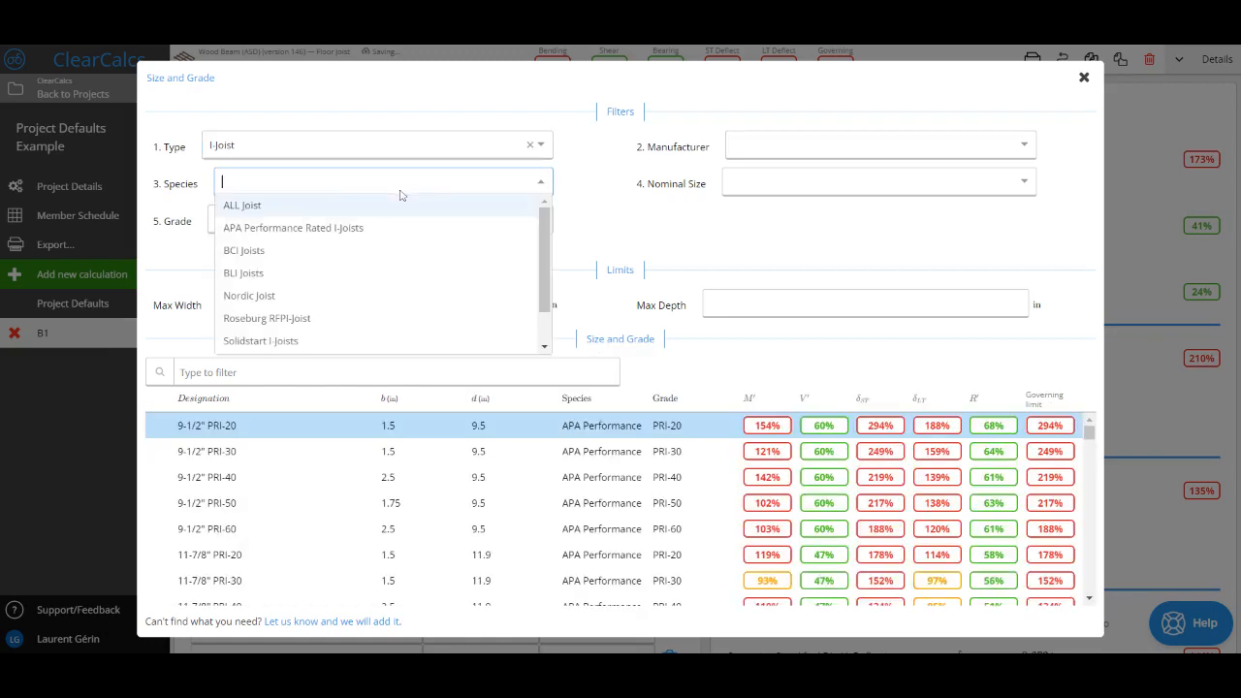
click(370, 260)
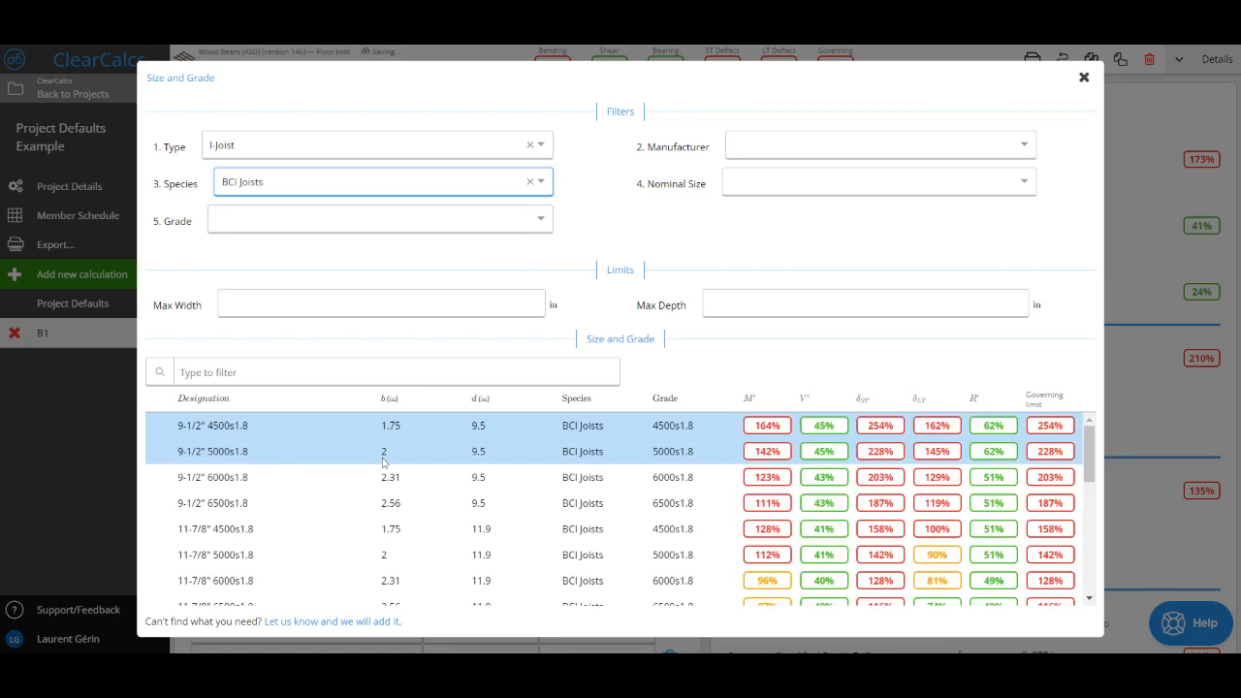
- Compare the BCI joists' utilizations and assign the 14" 5000s1.8 section to the floor joist
scroll(383, 463, down, 3)
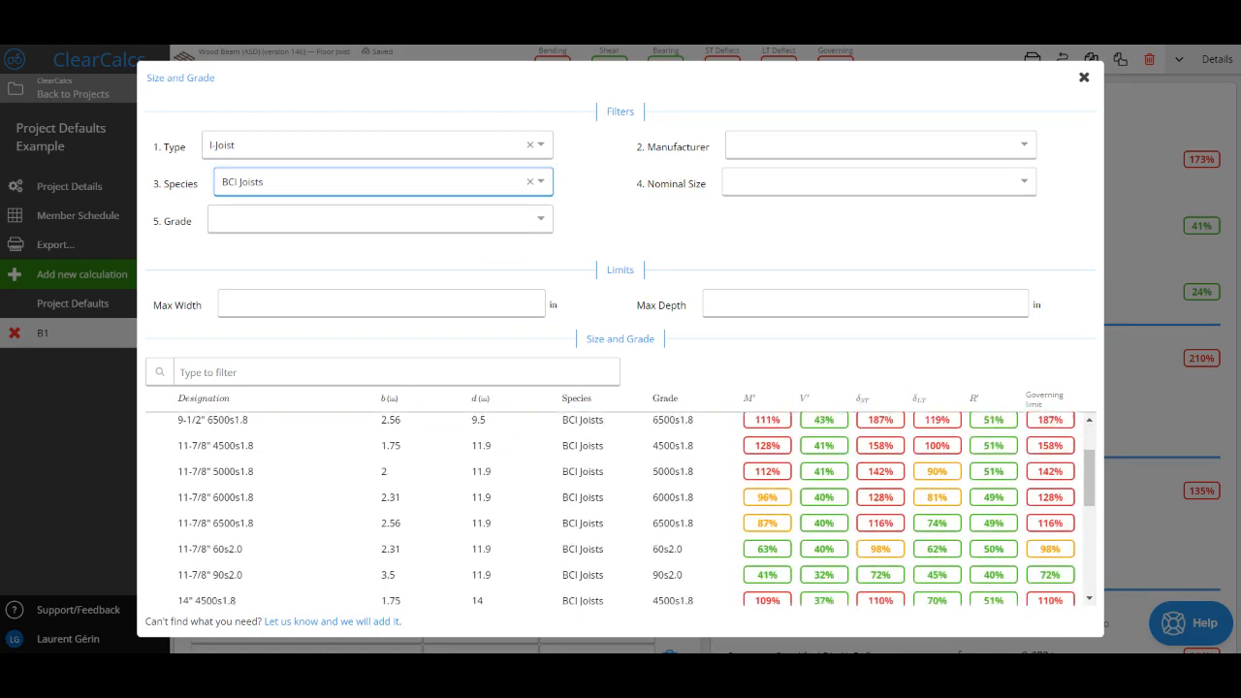
click(862, 400)
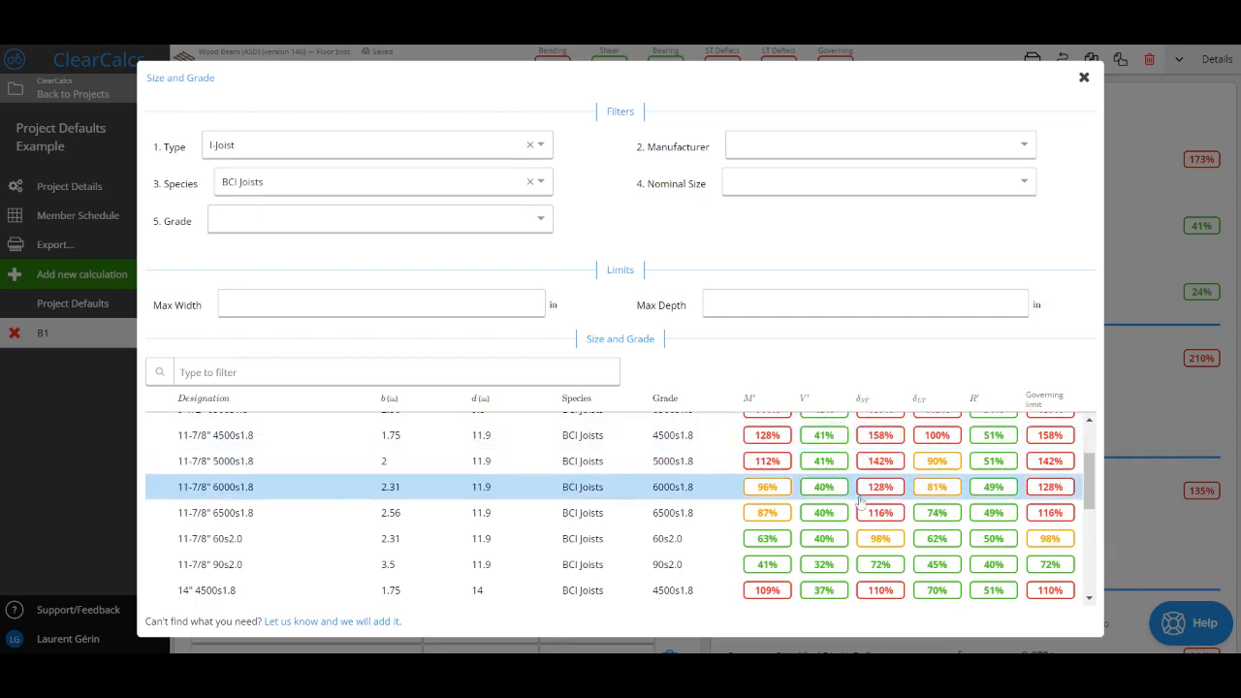
scroll(846, 540, down, 1)
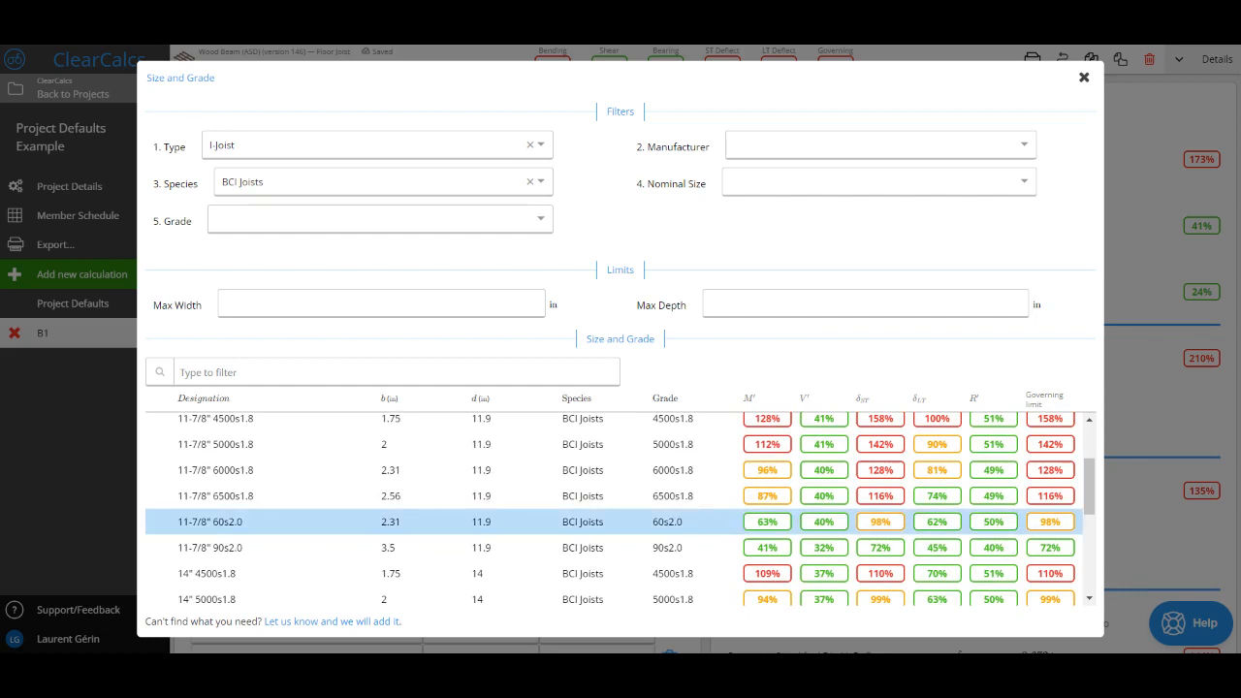
scroll(520, 575, down, 2)
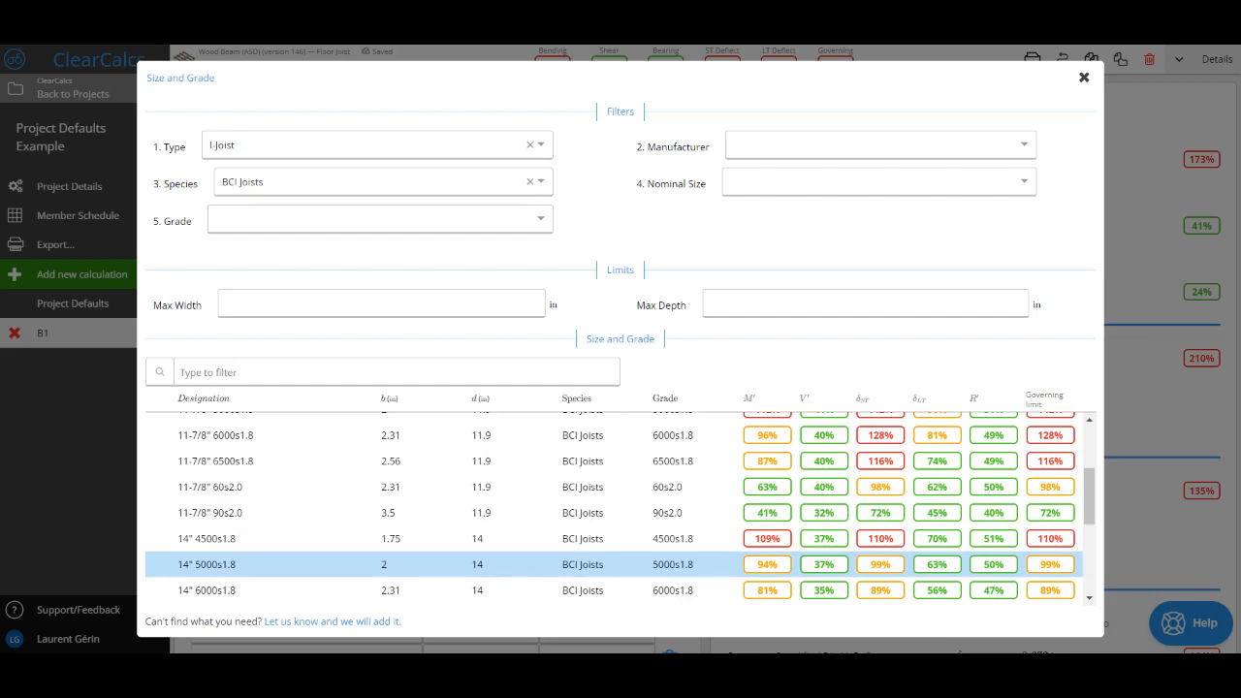
click(525, 572)
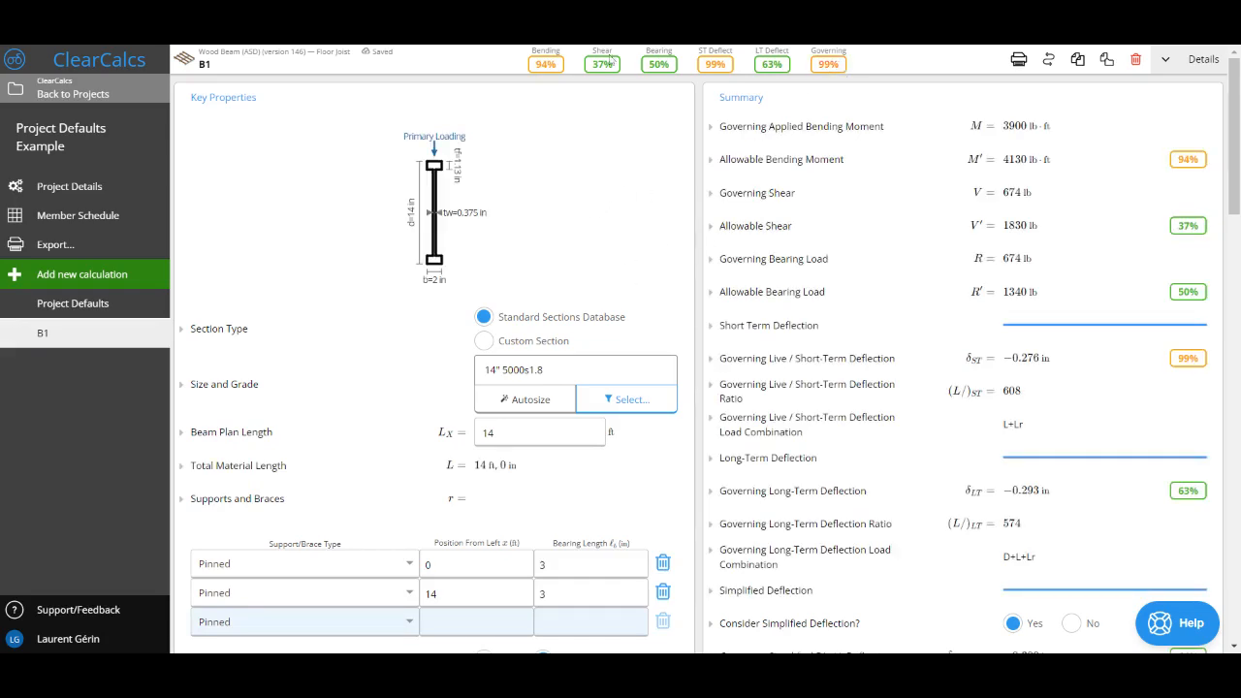
- Review the I-joist's load diagram and its governing live / short-term deflection ratio in the summary
scroll(631, 313, down, 6)
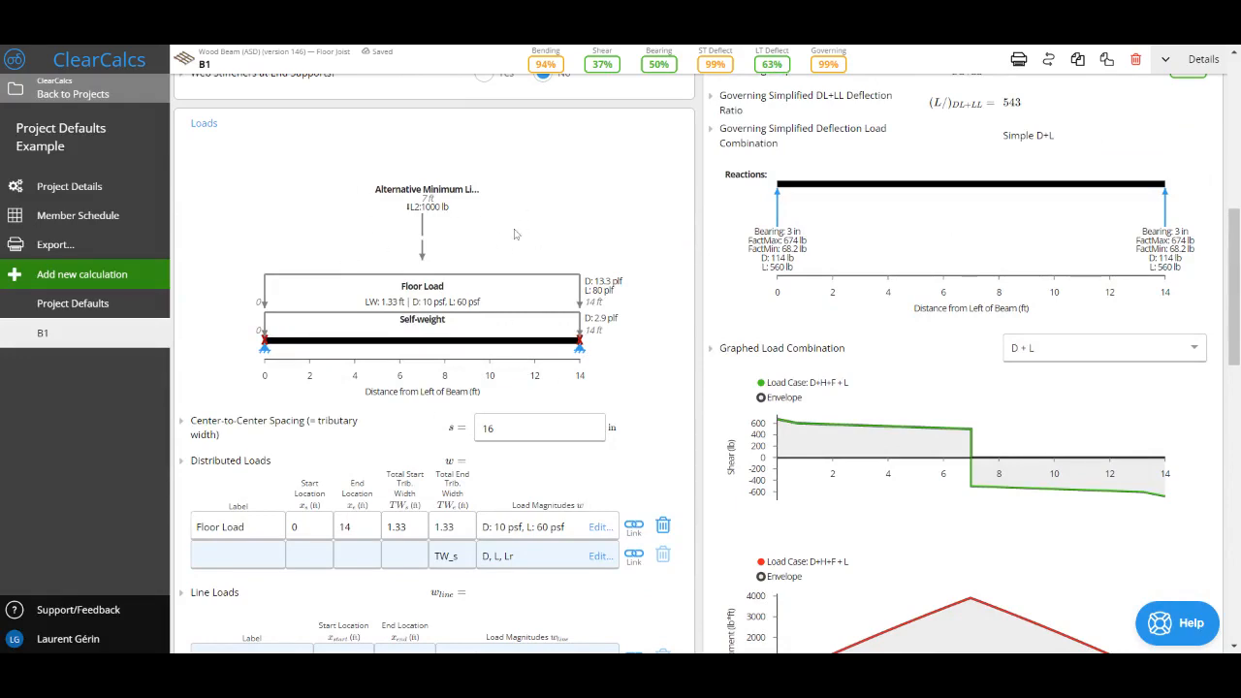
scroll(513, 233, up, 5)
scroll(513, 233, up, 2)
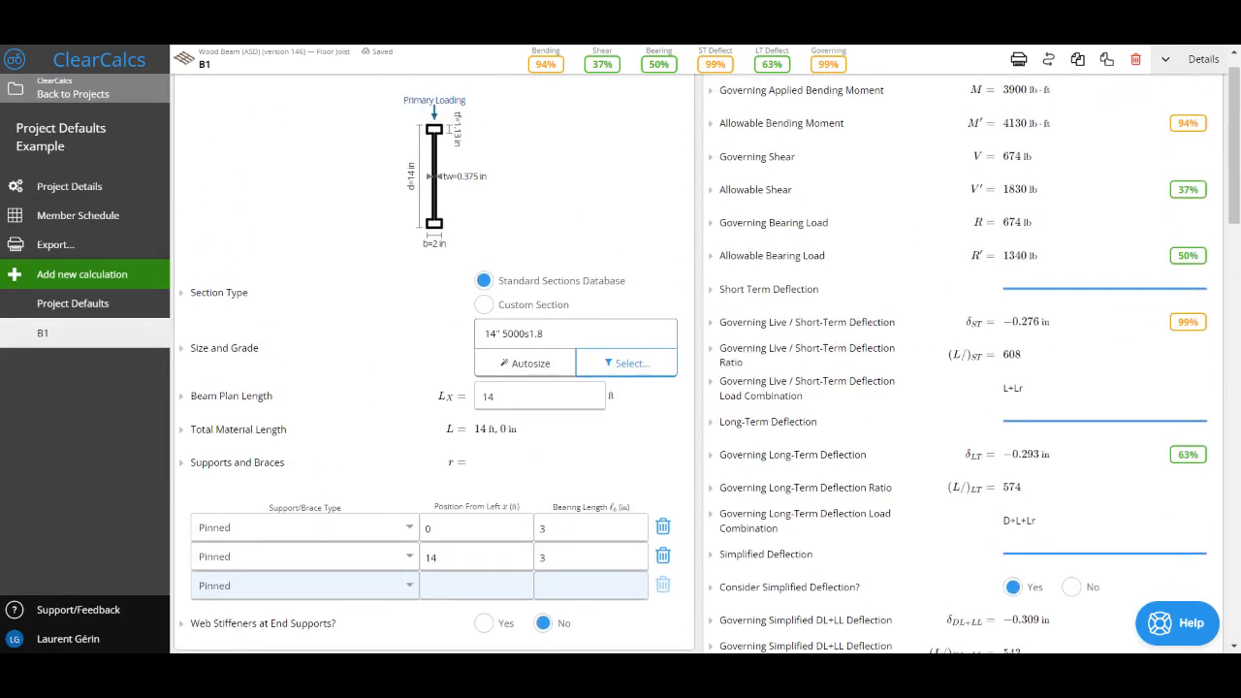
double_click(1011, 355)
click(1011, 355)
drag(1033, 356, 1001, 354)
click(1115, 359)
scroll(674, 315, up, 1)
- Add a second US Wood Beam (ASD) calculation of the Floor Joist type to the project
click(110, 277)
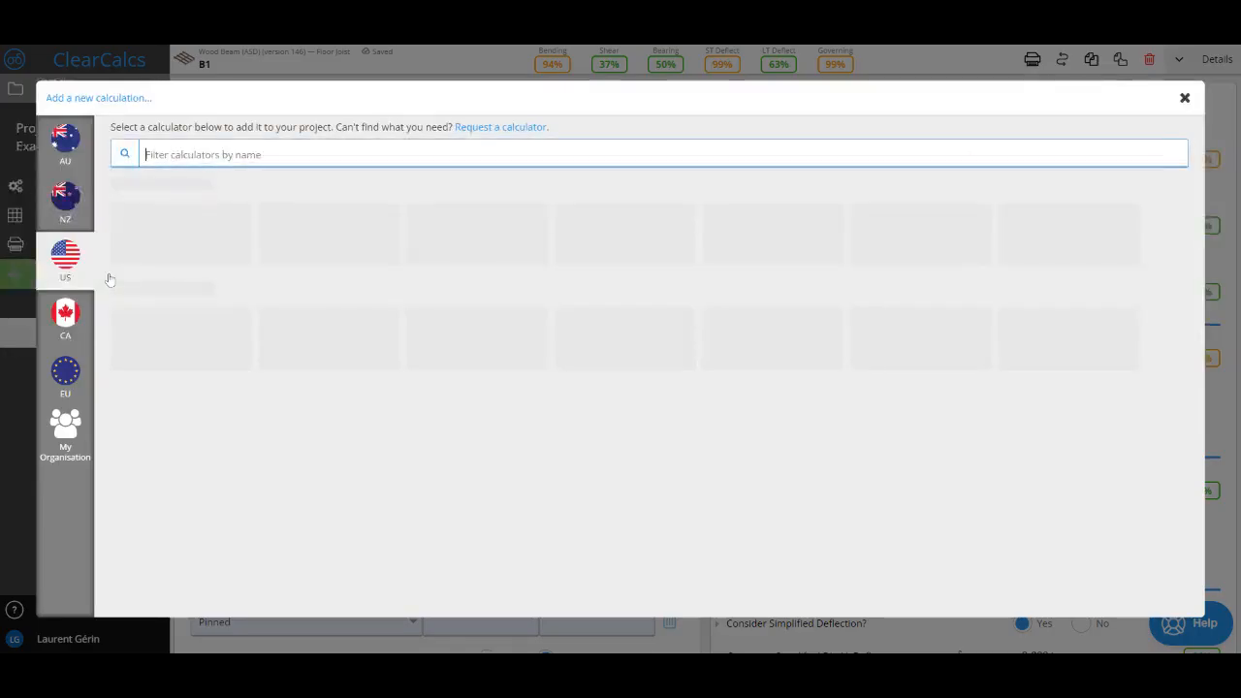
click(141, 238)
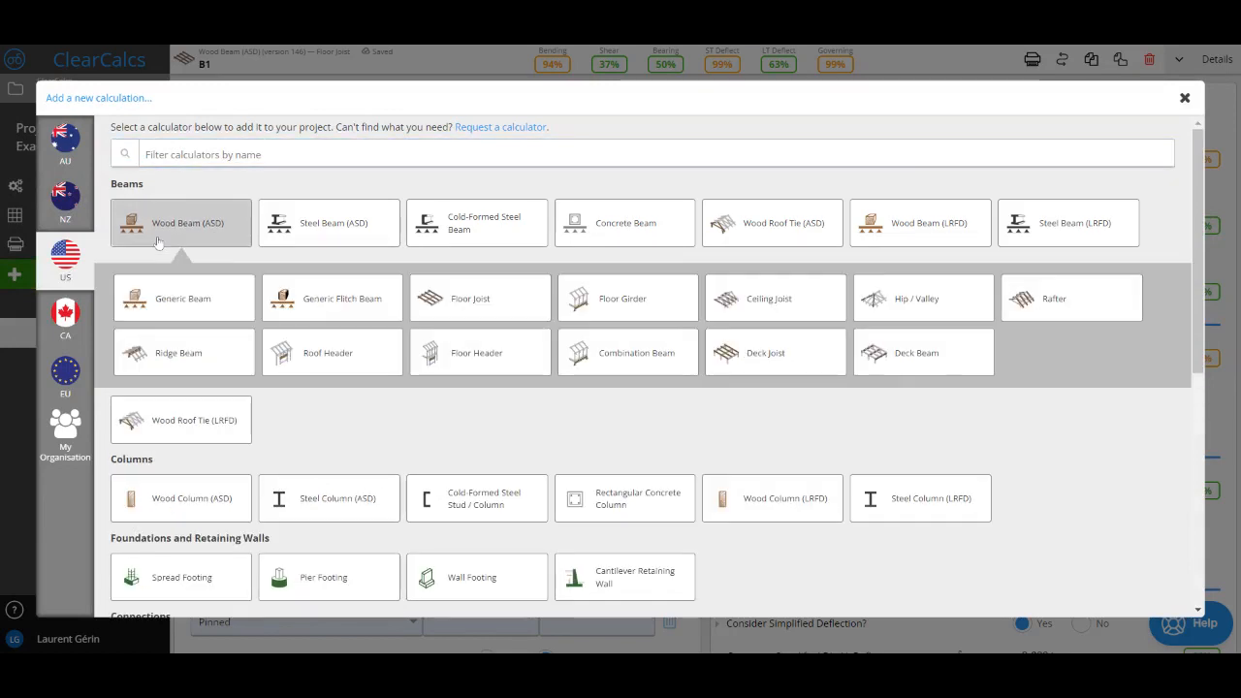
click(461, 299)
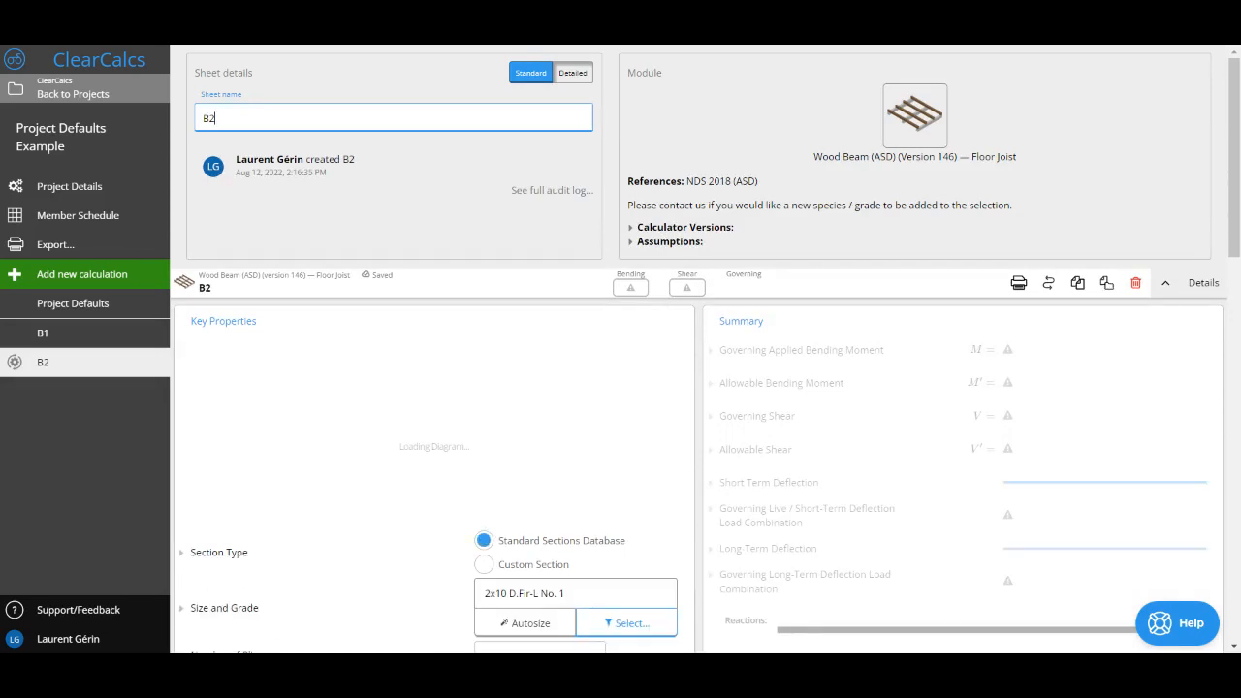
- Set the second floor joist's beam plan length to 8 ft
scroll(489, 527, down, 2)
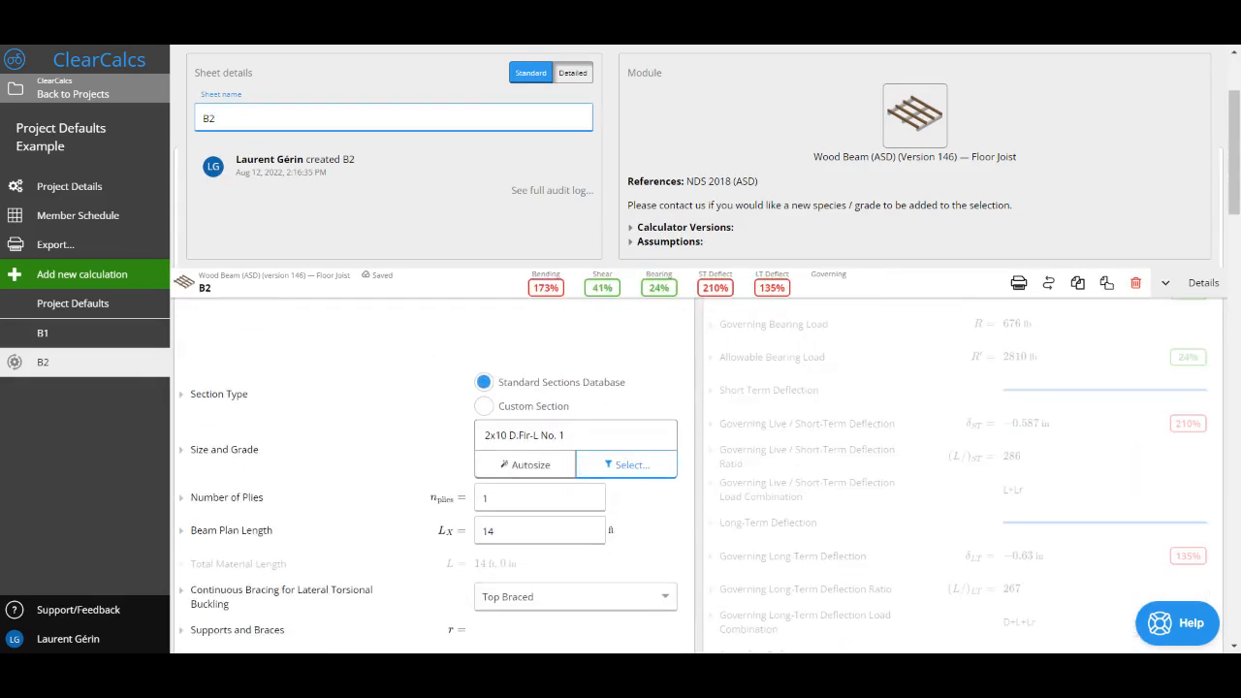
scroll(489, 526, down, 3)
click(539, 306)
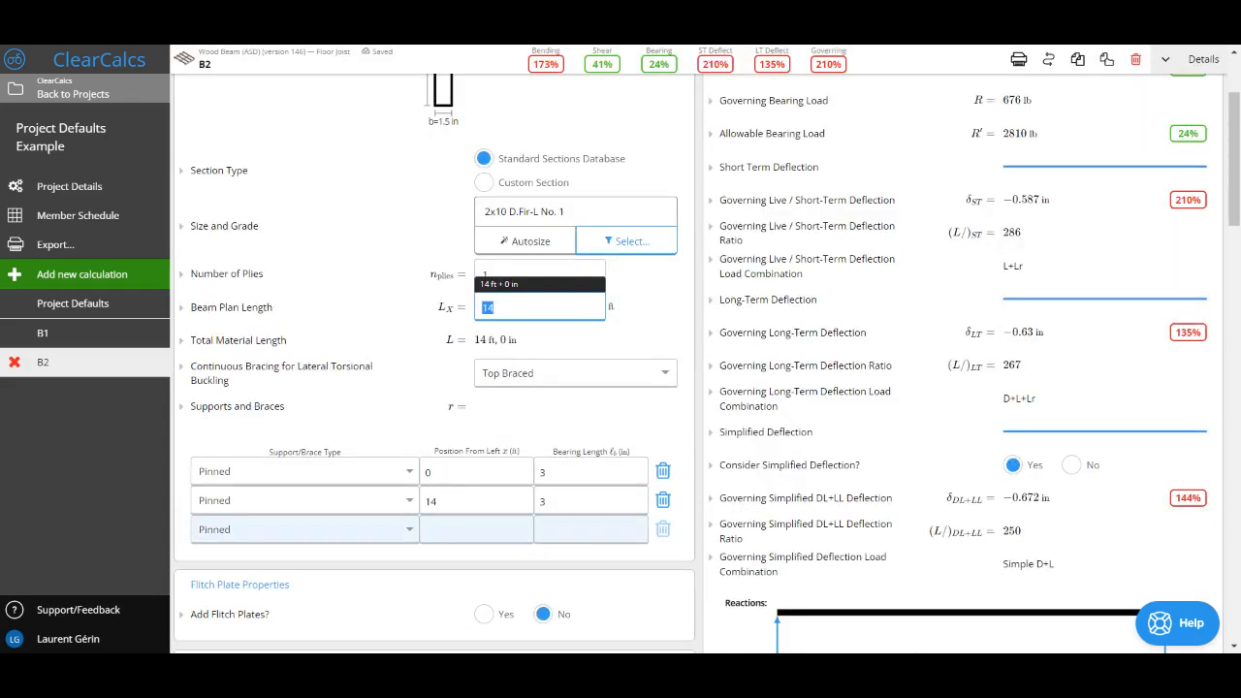
text(8)
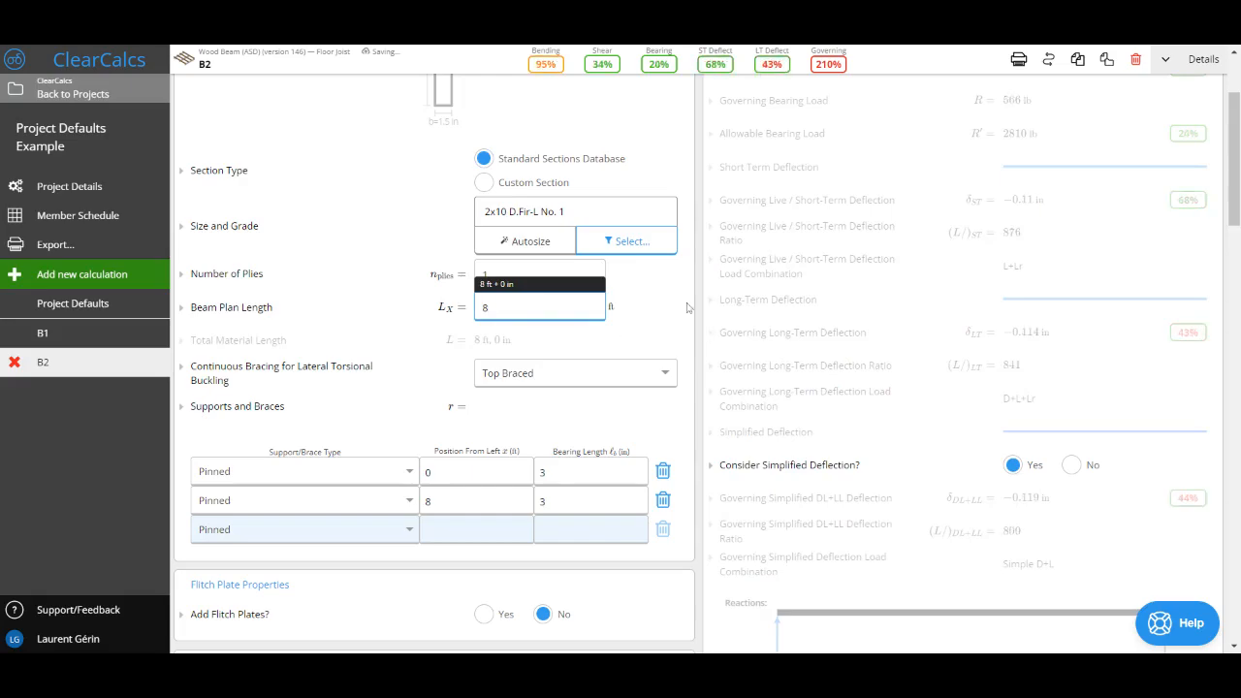
click(663, 306)
- Check the default floor loads and the alternative minimum live load in the 8 ft joist's load diagram
scroll(663, 307, down, 5)
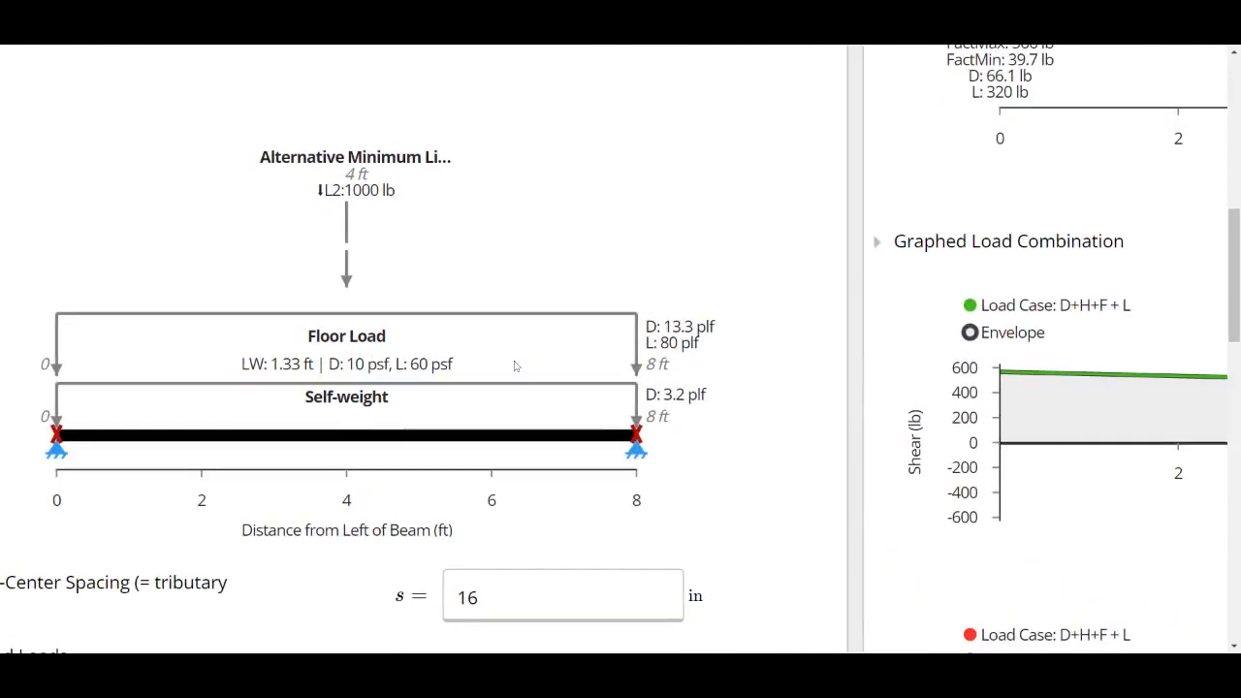
scroll(516, 366, left, 1)
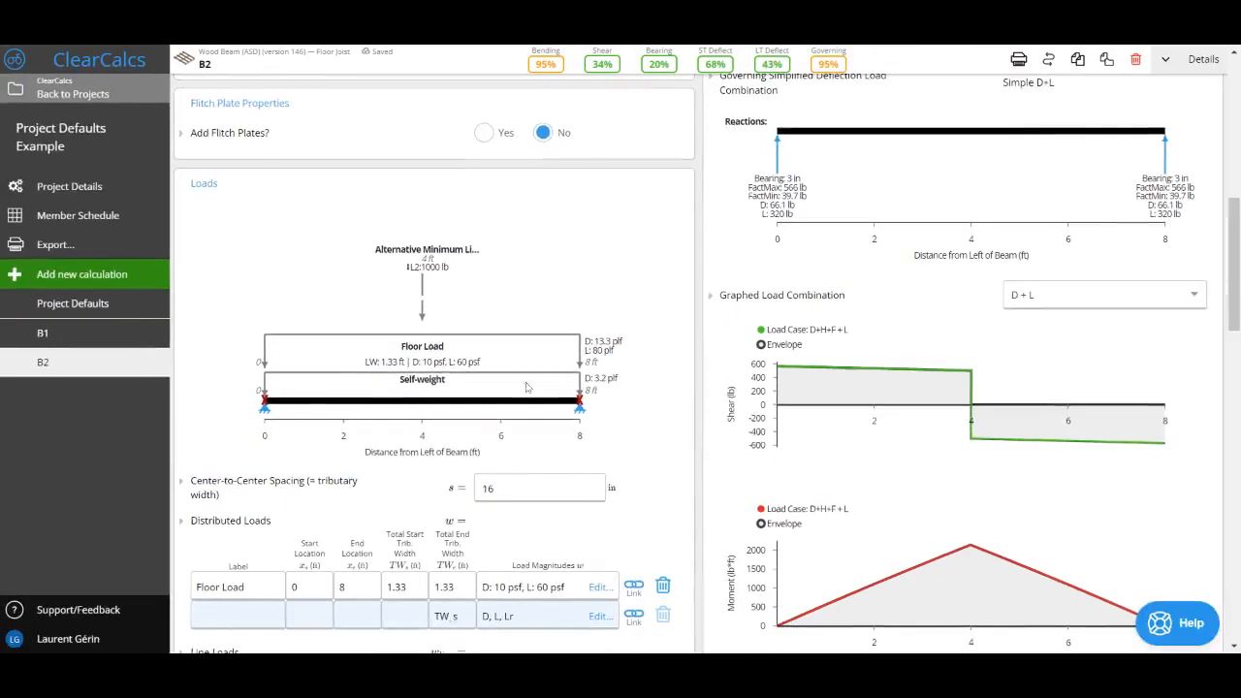
scroll(527, 387, up, 6)
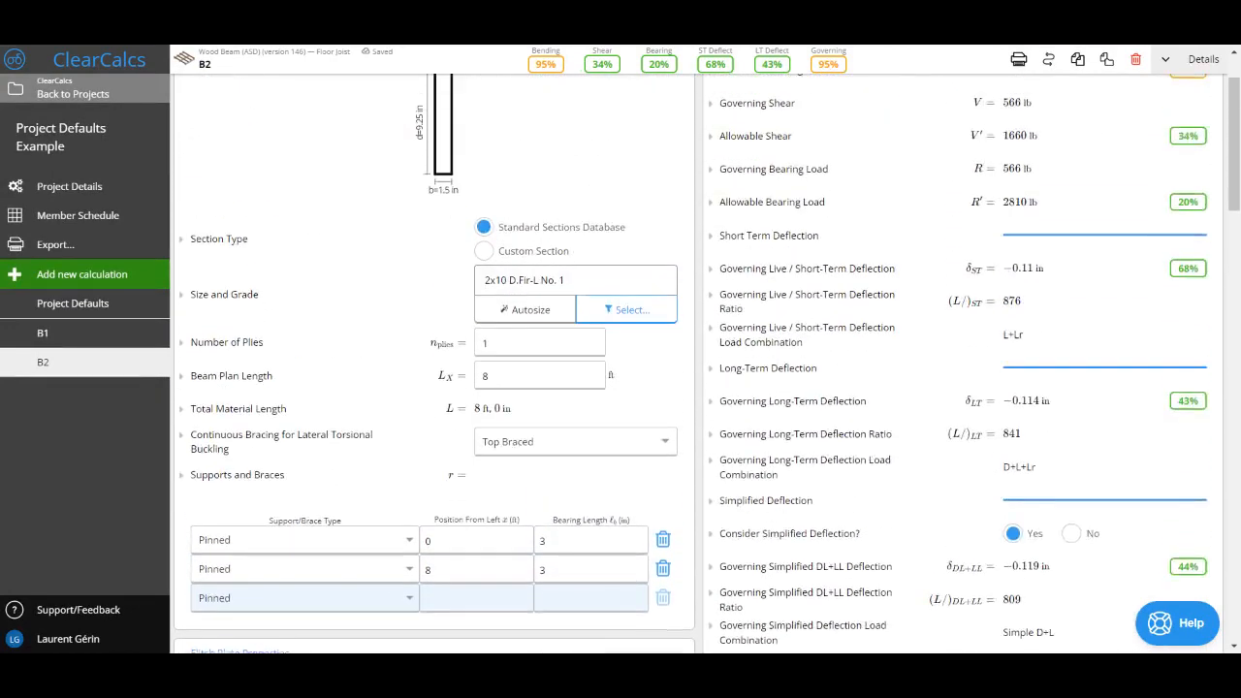
scroll(554, 309, up, 1)
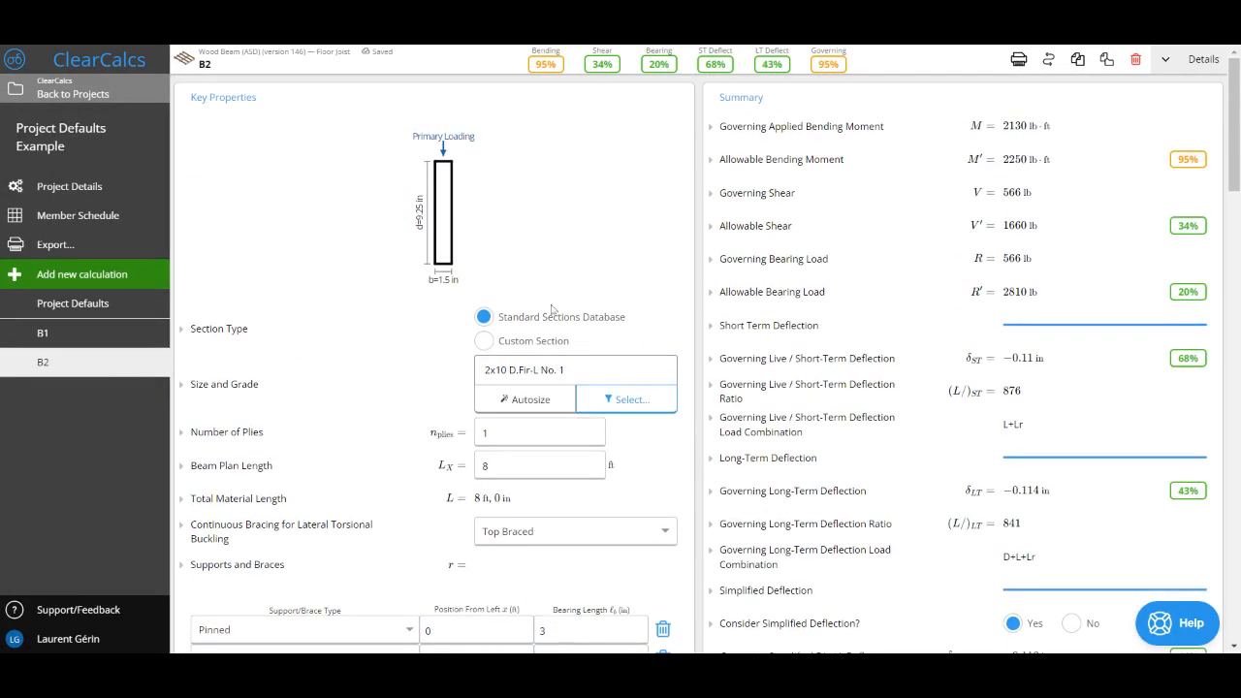
- Filter the section database for the 8 ft joist B2 to the I-Joist type and the BCI Joists species
click(622, 392)
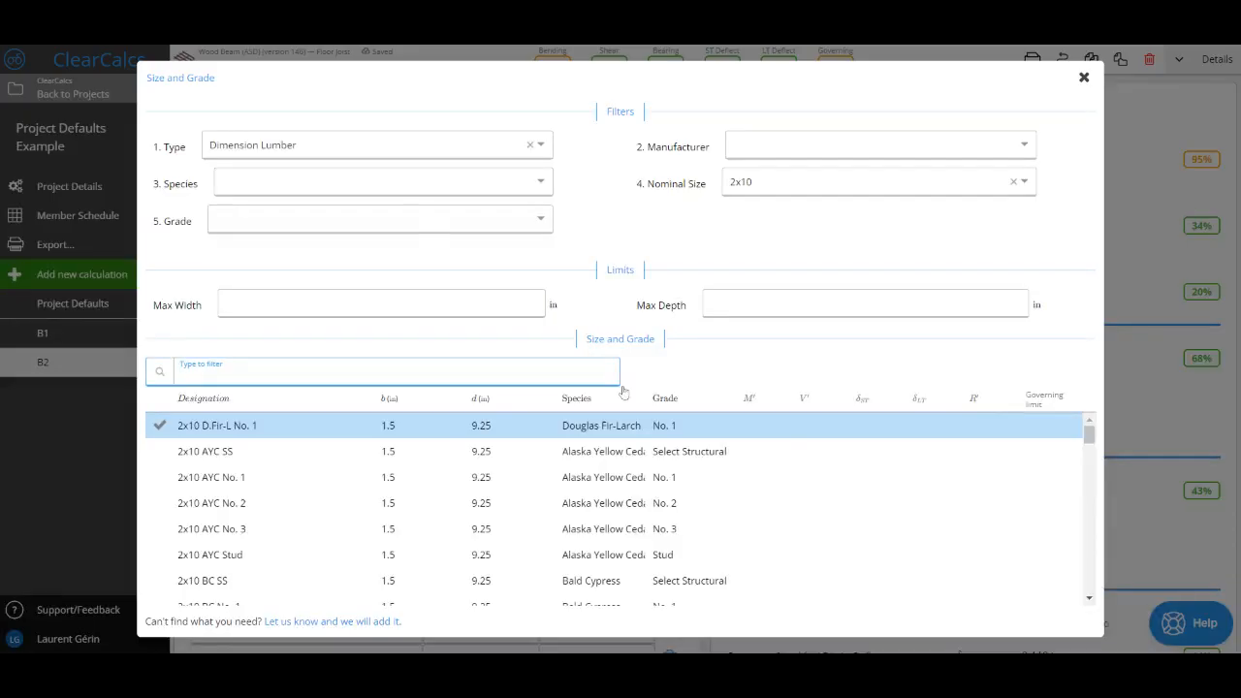
click(506, 151)
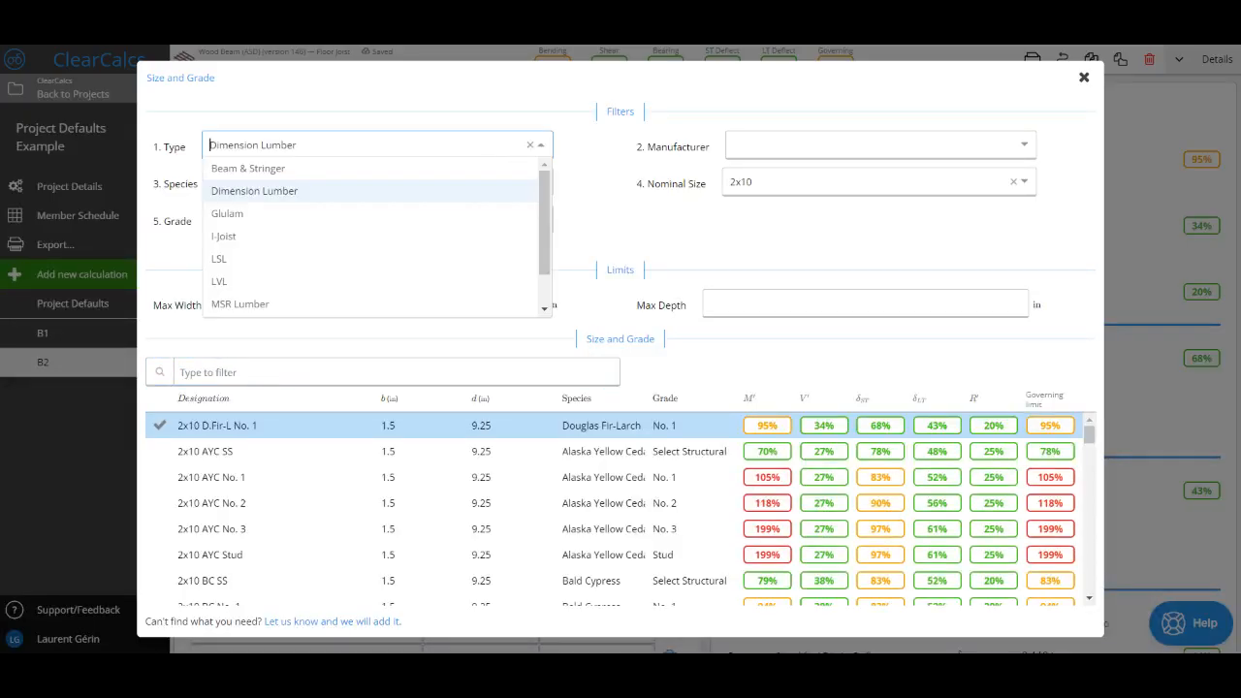
click(335, 241)
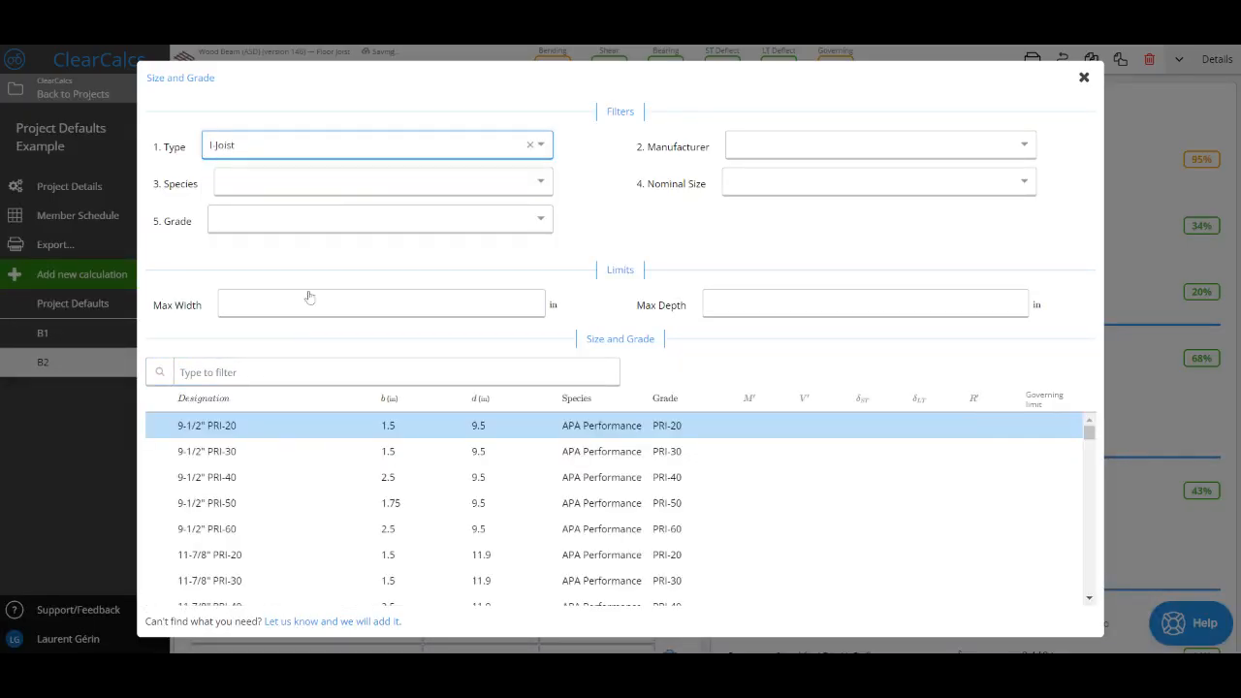
click(340, 186)
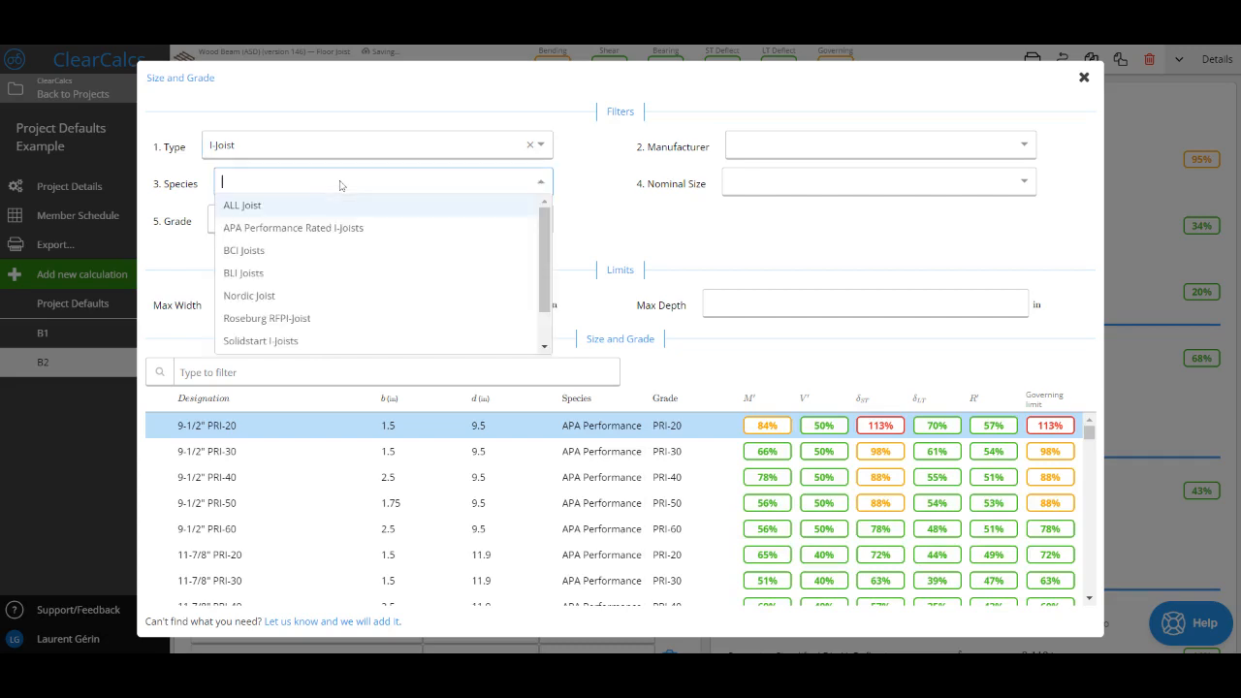
click(285, 250)
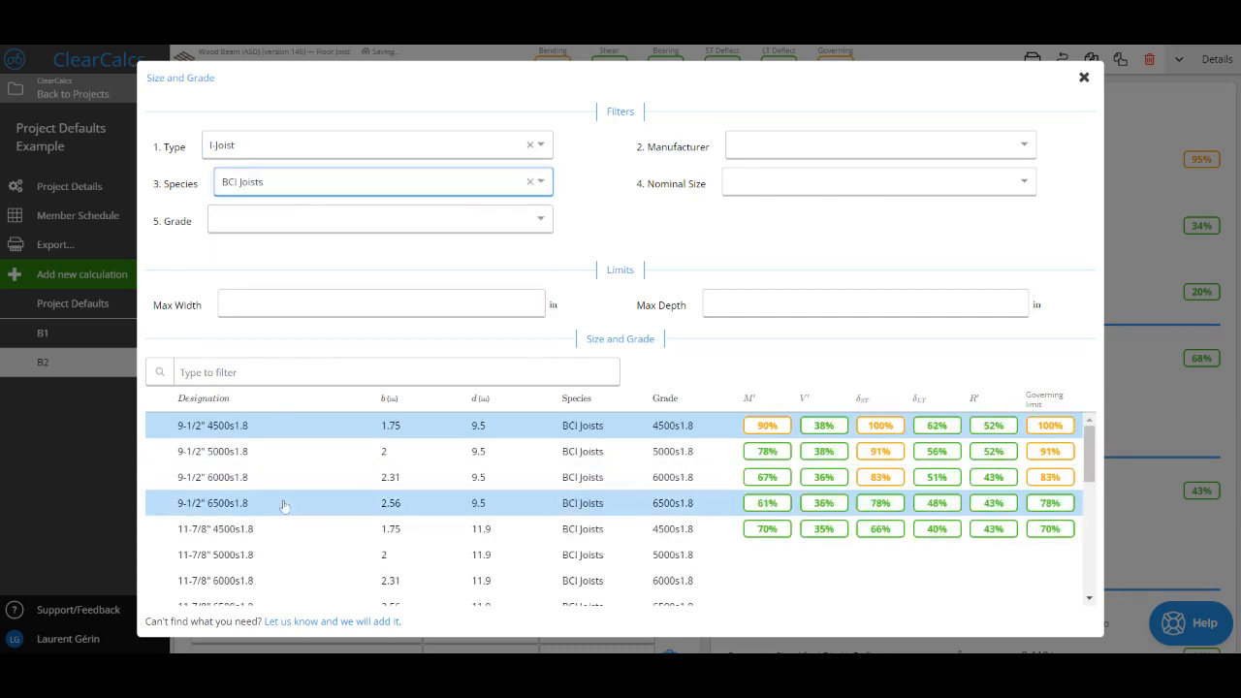
- Look through the BCI joist sizes and assign the 9-1/2" 4500s1.8 section to B2
scroll(284, 505, down, 3)
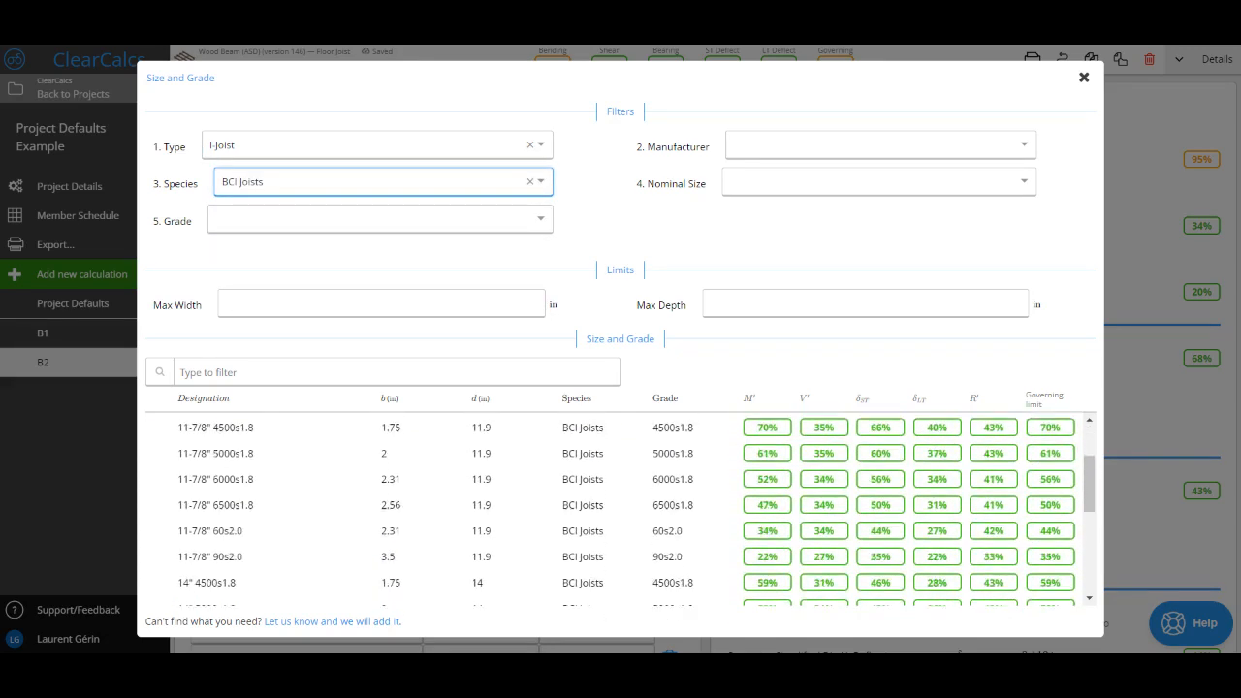
scroll(620, 509, down, 2)
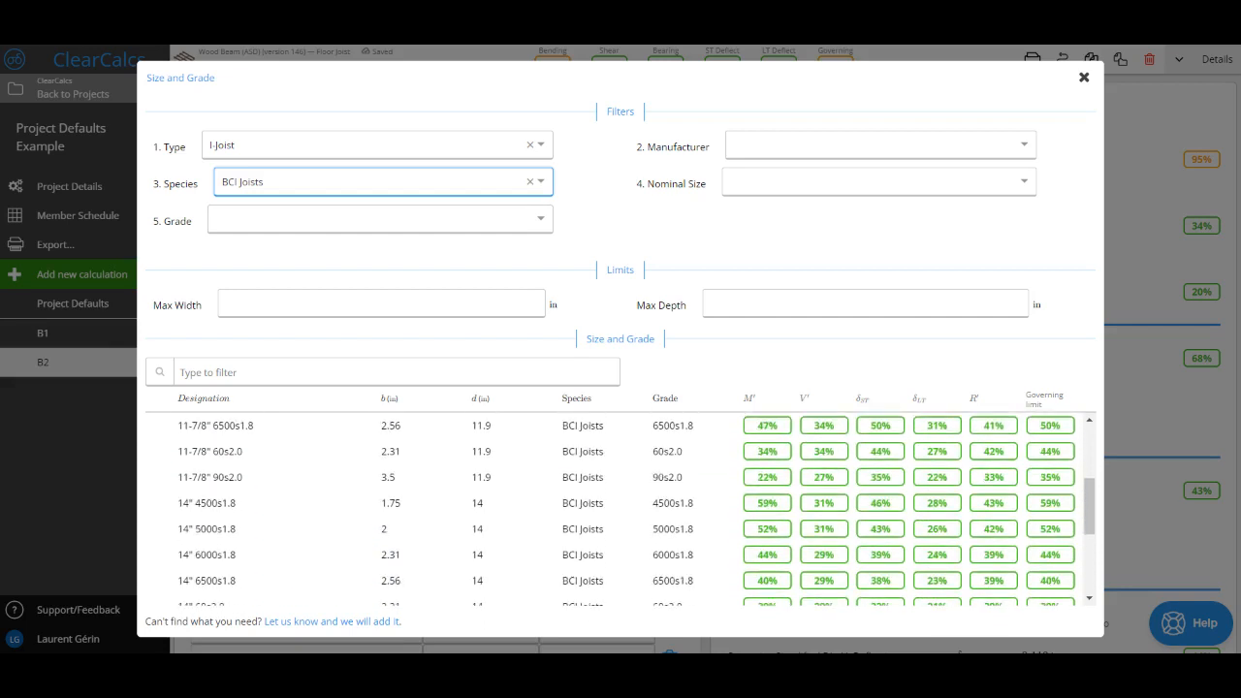
scroll(330, 475, up, 3)
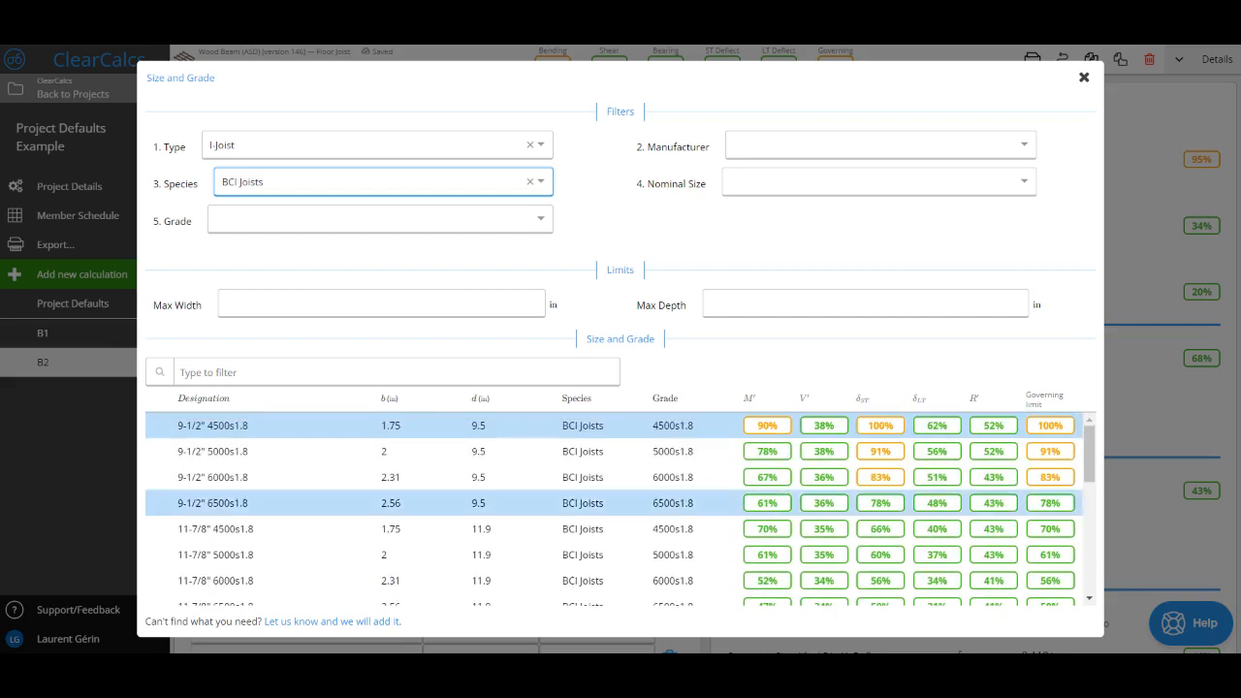
click(295, 437)
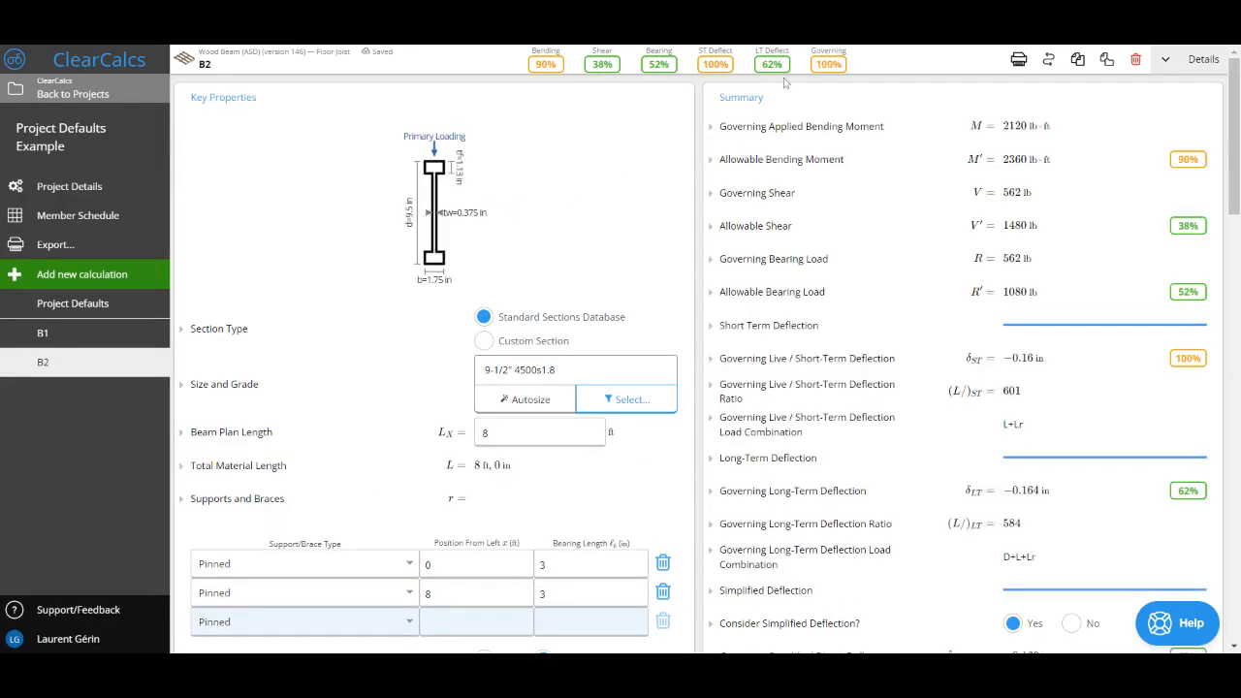
- Review B2's utilization ratios and its governing live / short-term deflection ratio in the summary
mouse_move(829, 64)
scroll(1067, 475, down, 1)
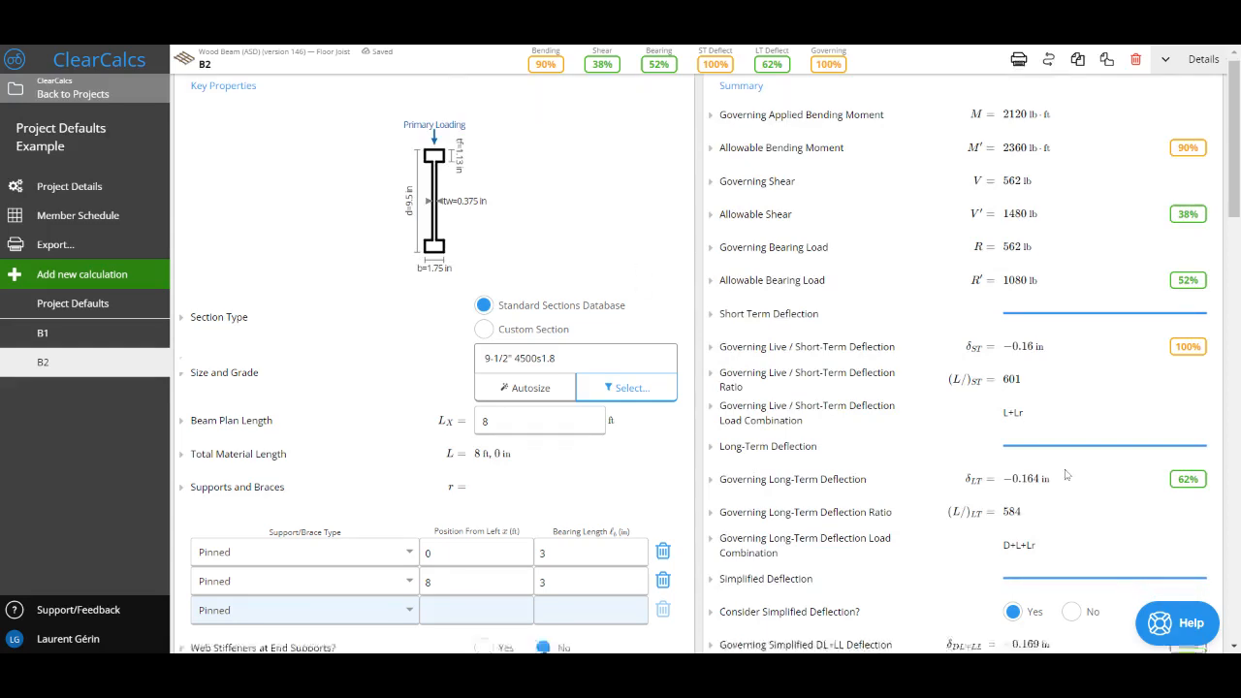
drag(1028, 284, 1002, 282)
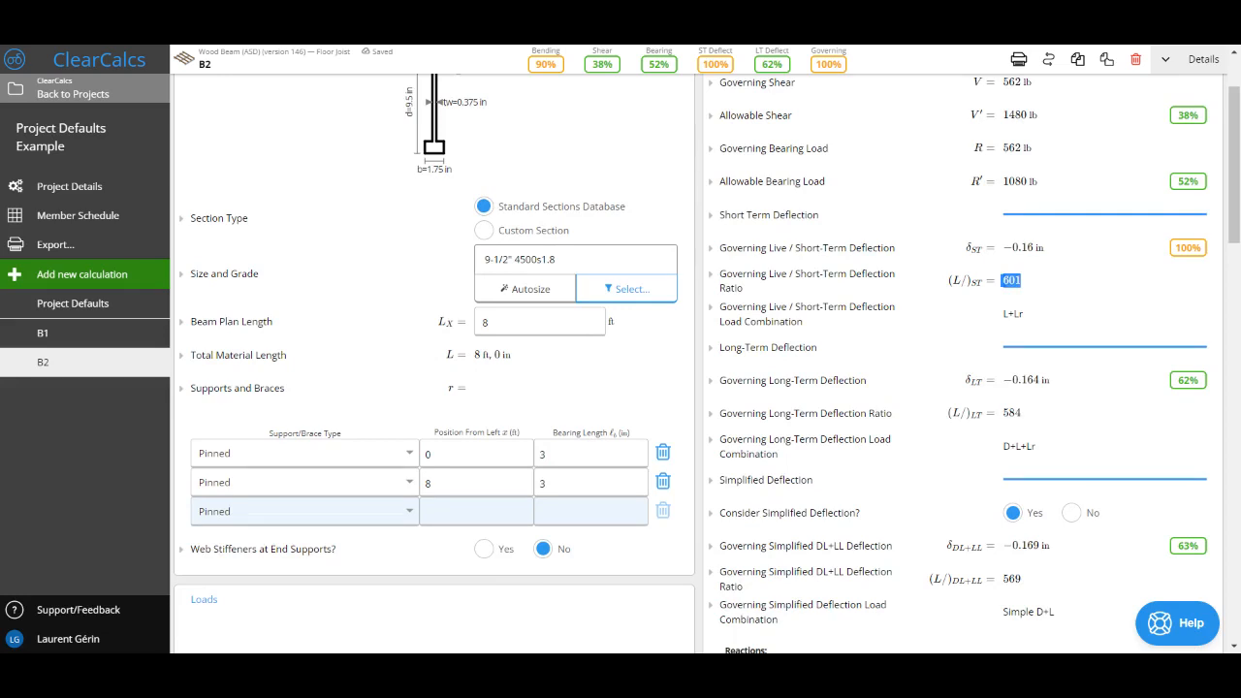
scroll(707, 355, up, 1)
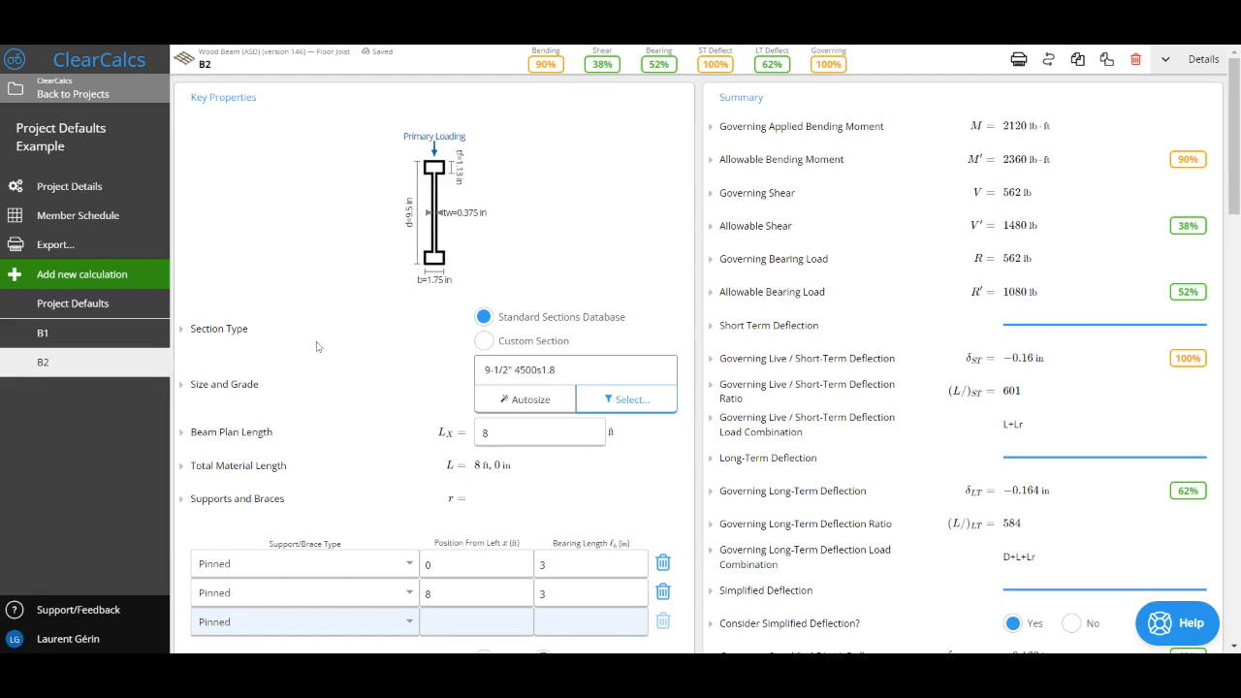
- In the project defaults, set the default floor live load selection to Recreational Uses: Ice Skating Rink
click(87, 303)
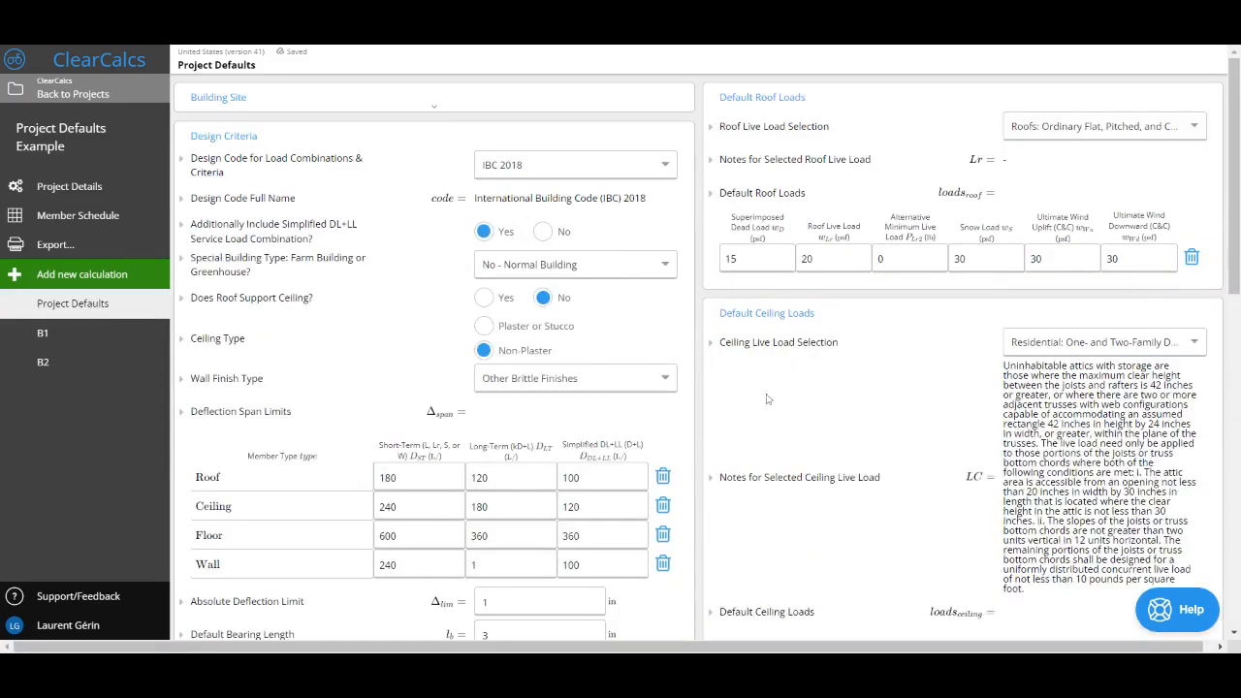
scroll(766, 398, down, 2)
scroll(766, 399, down, 3)
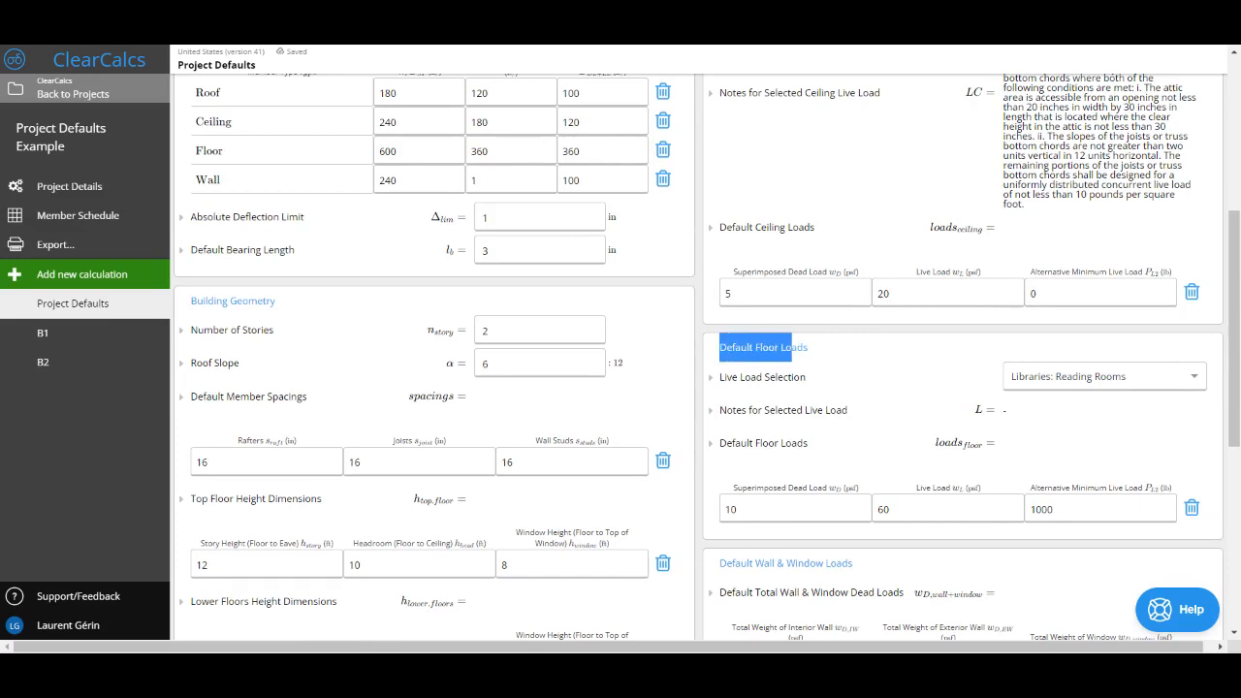
click(1051, 384)
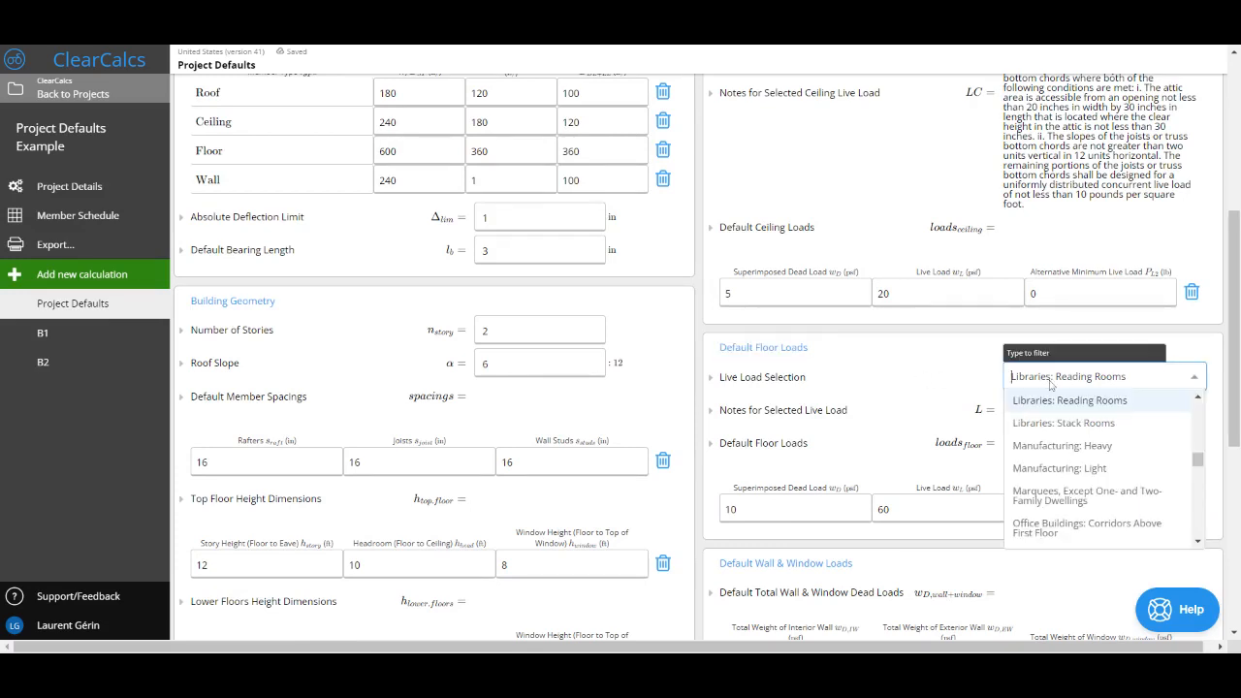
scroll(1140, 474, down, 6)
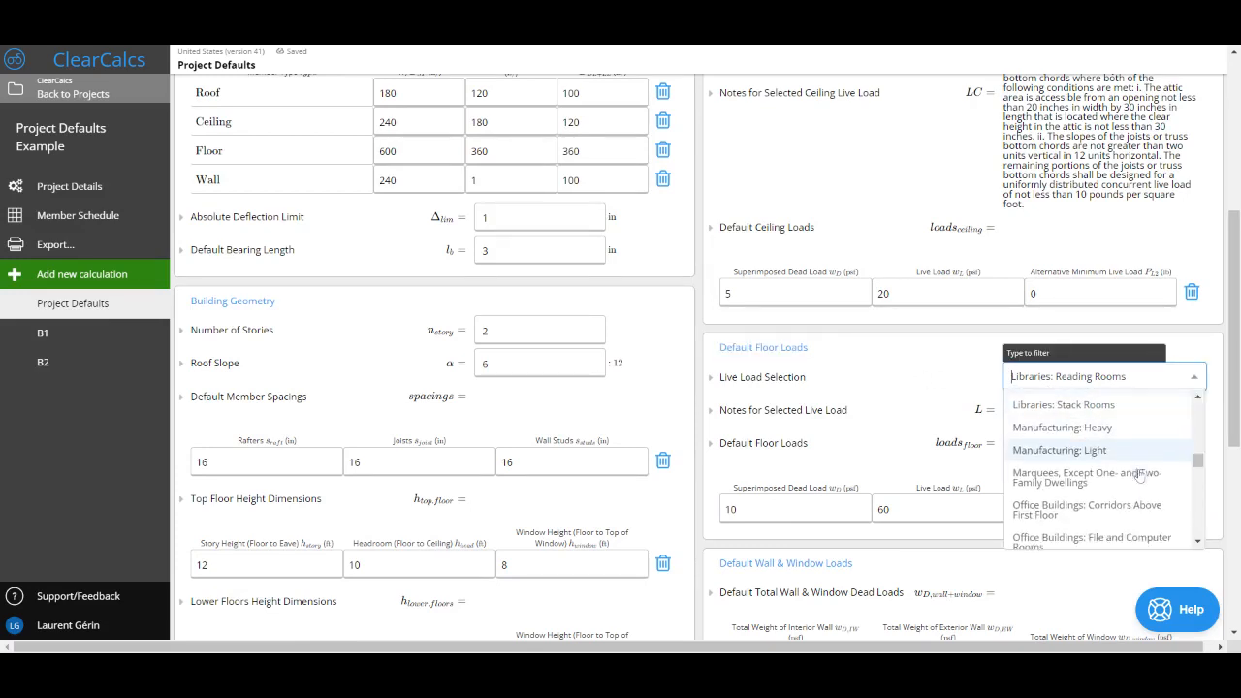
scroll(1125, 477, down, 2)
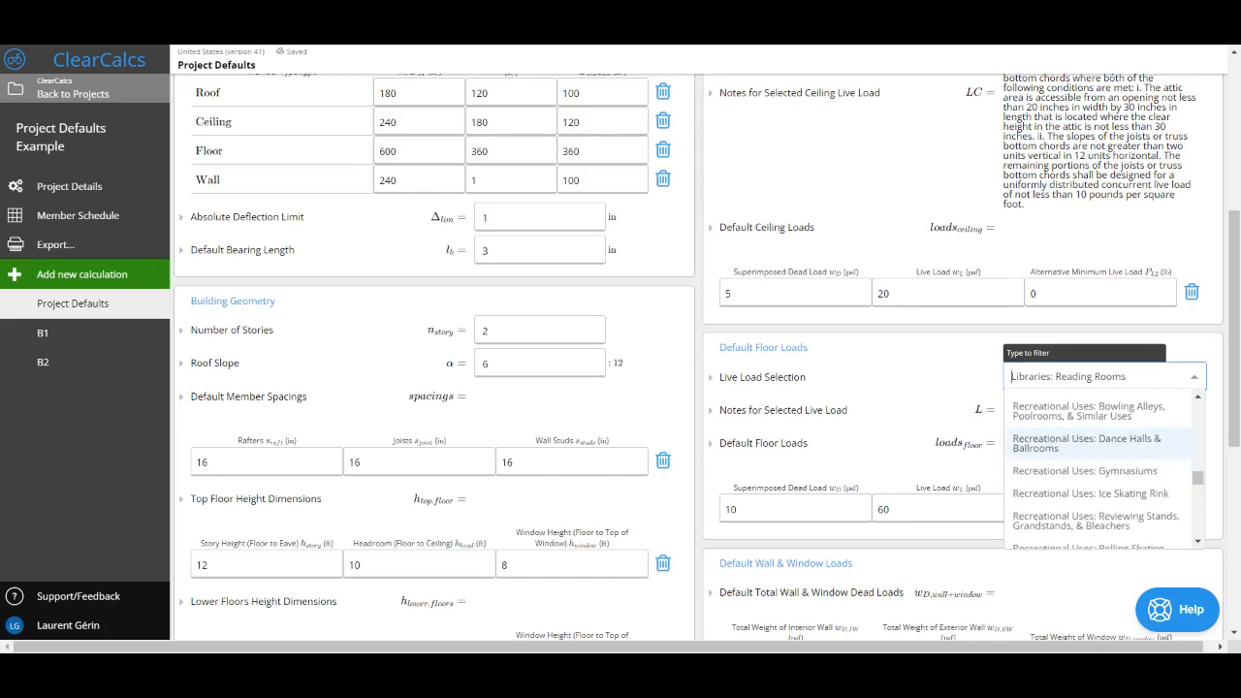
click(1108, 471)
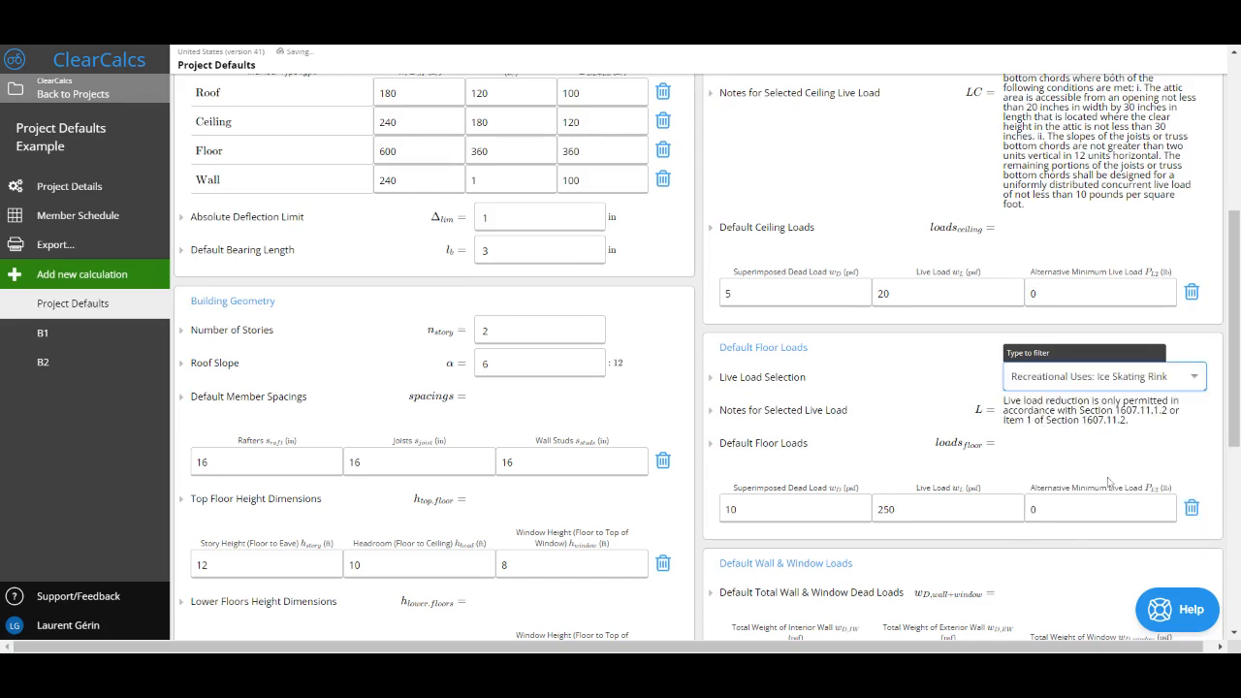
- Check the default floor live load value and the pass/fail status of calculations B1 and B2
scroll(1108, 482, down, 1)
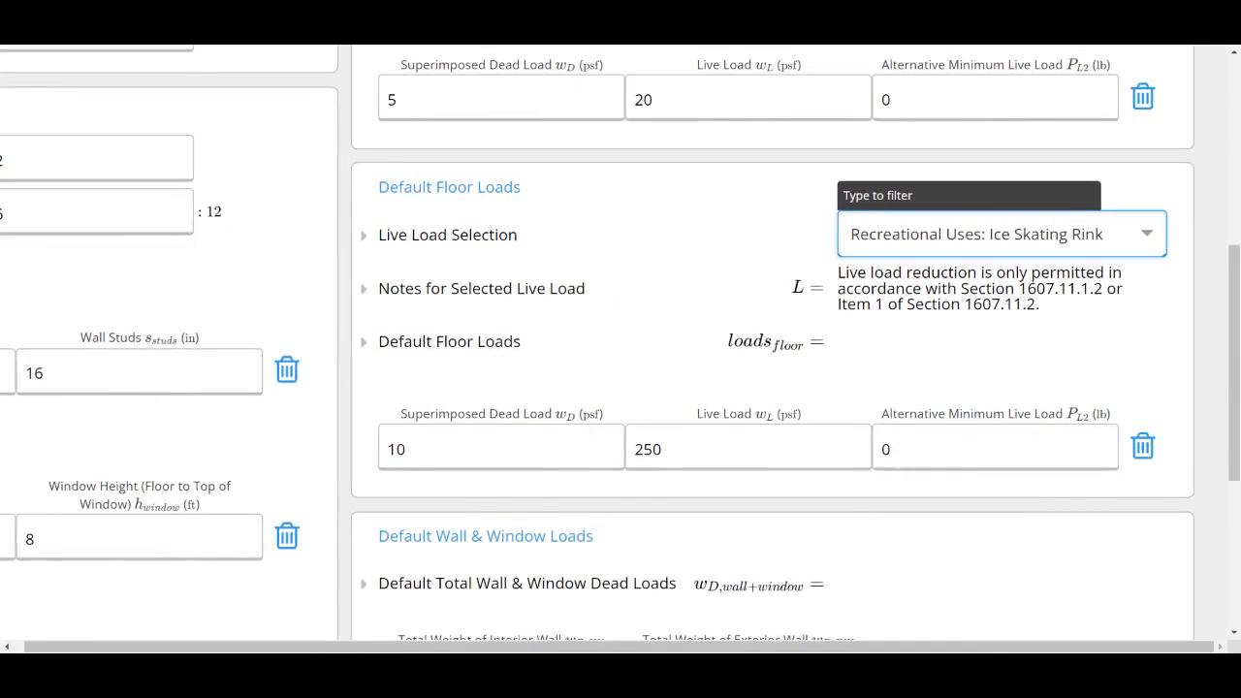
drag(696, 413, 805, 412)
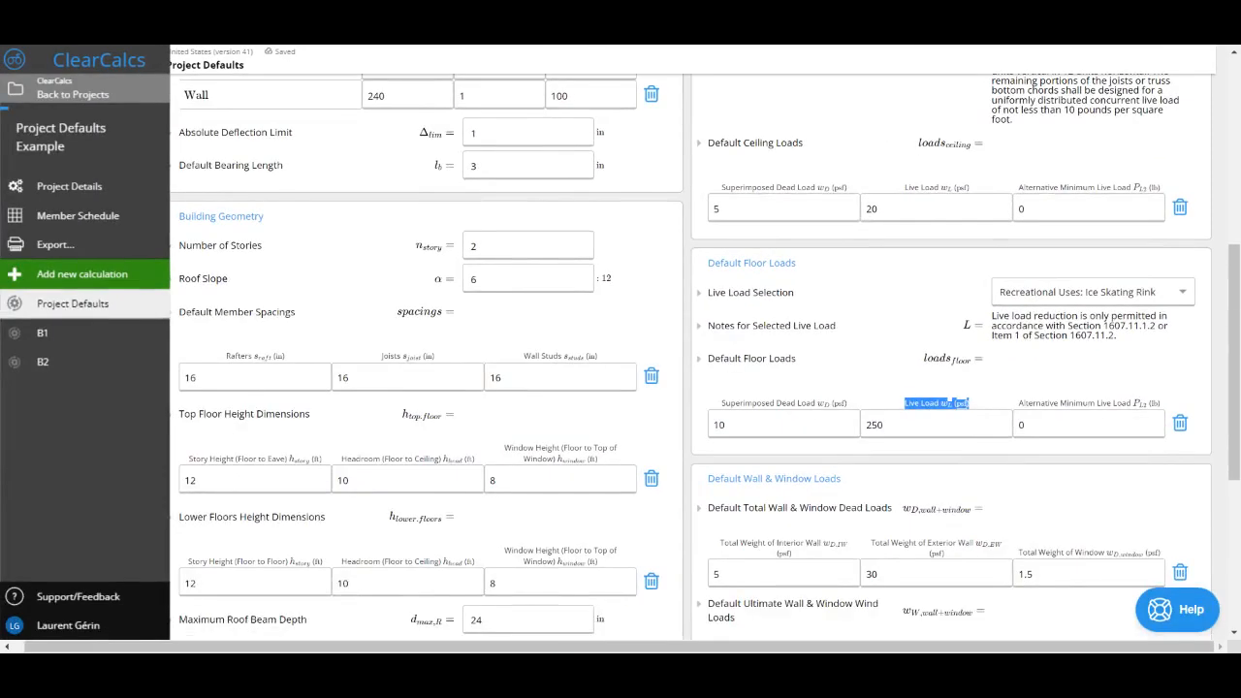
scroll(692, 356, left, 1)
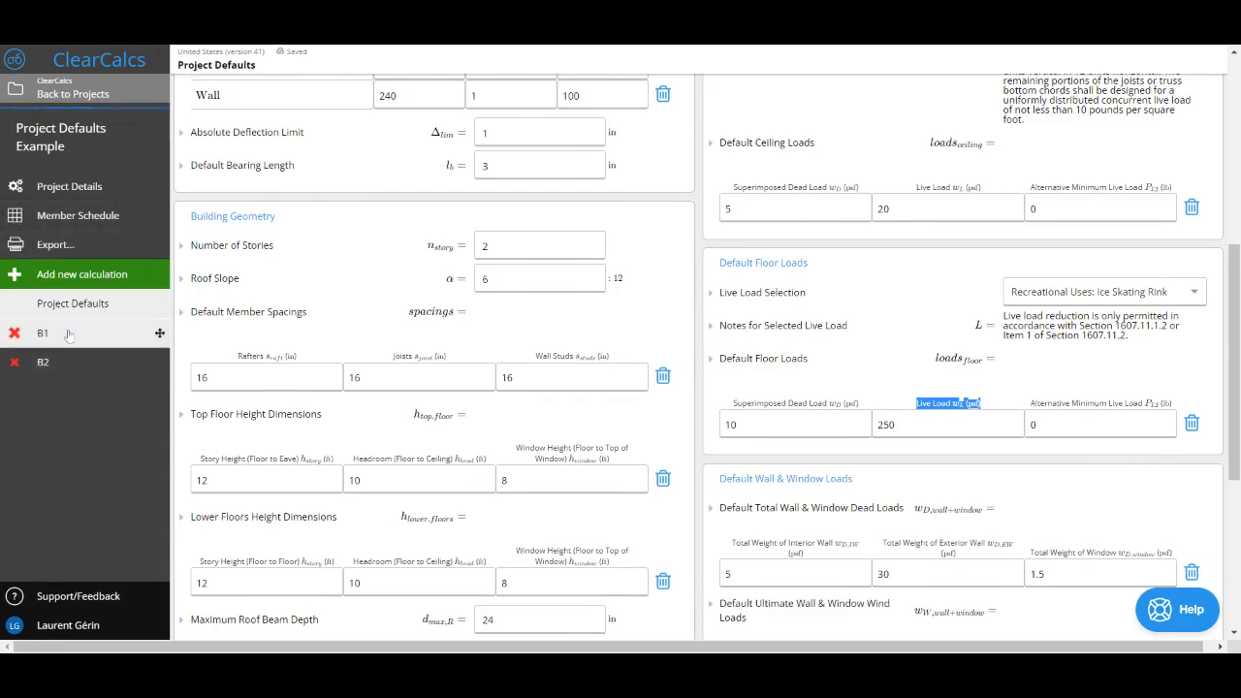
mouse_move(69, 334)
mouse_move(55, 369)
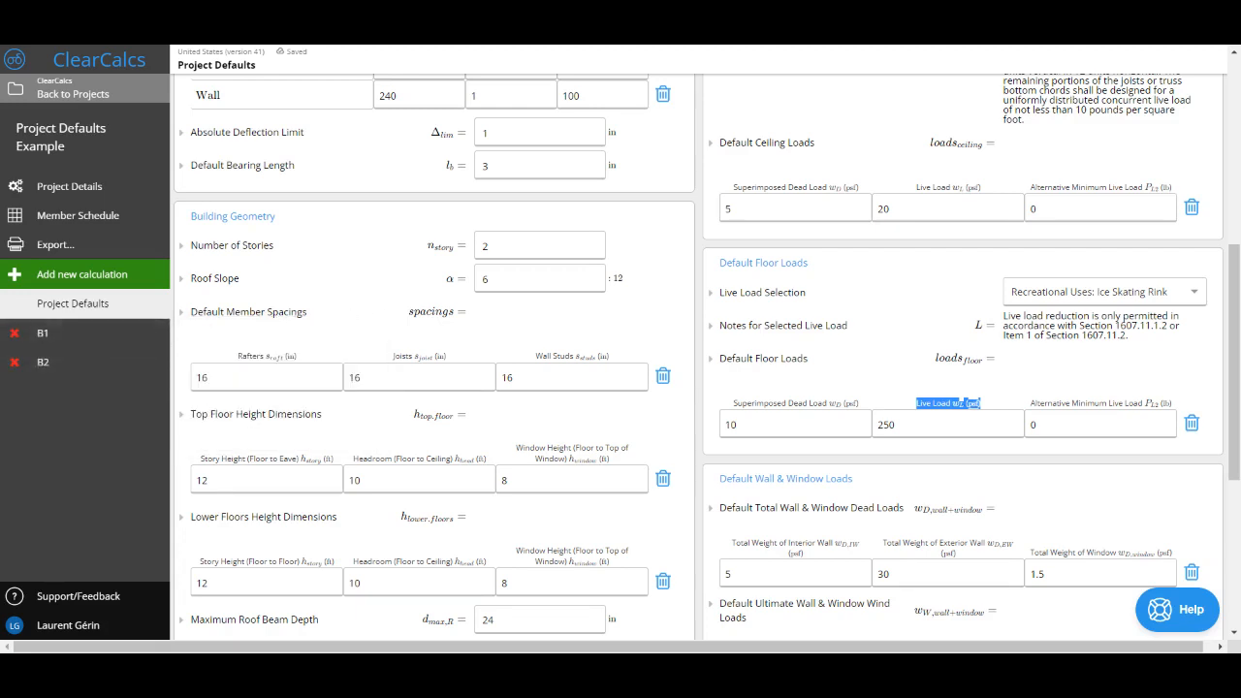
- Set the default joist spacing to 12 in in the building geometry defaults
scroll(706, 357, down, 1)
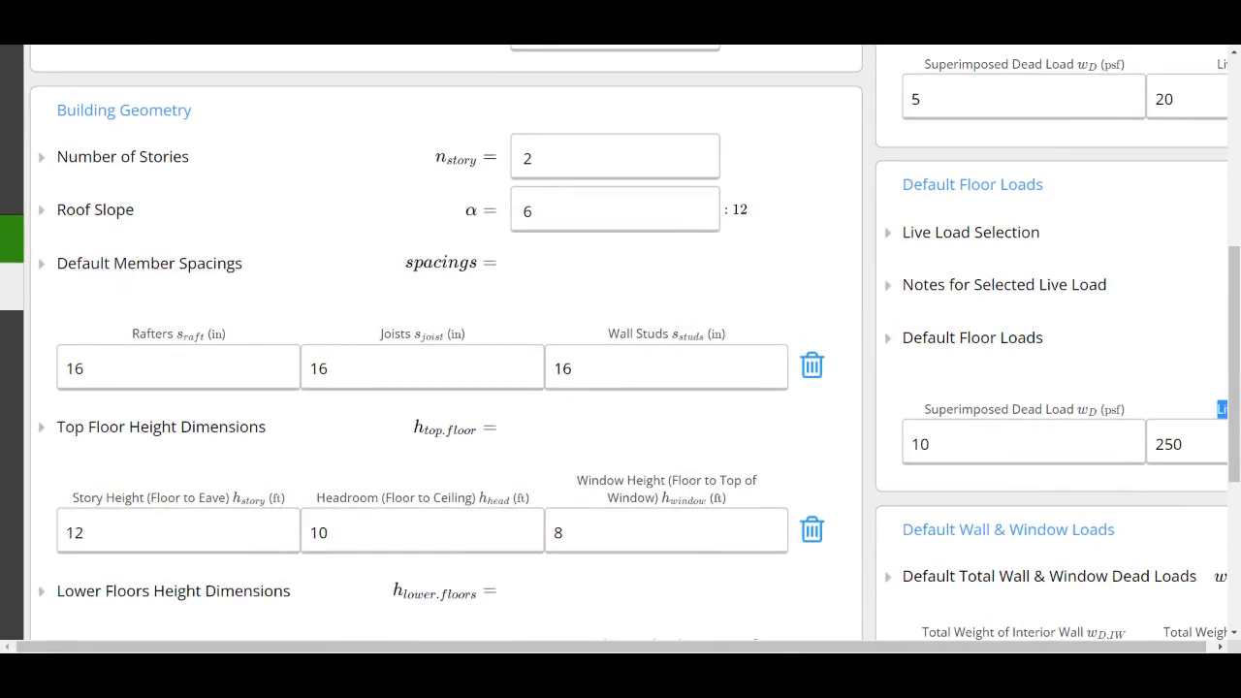
click(421, 368)
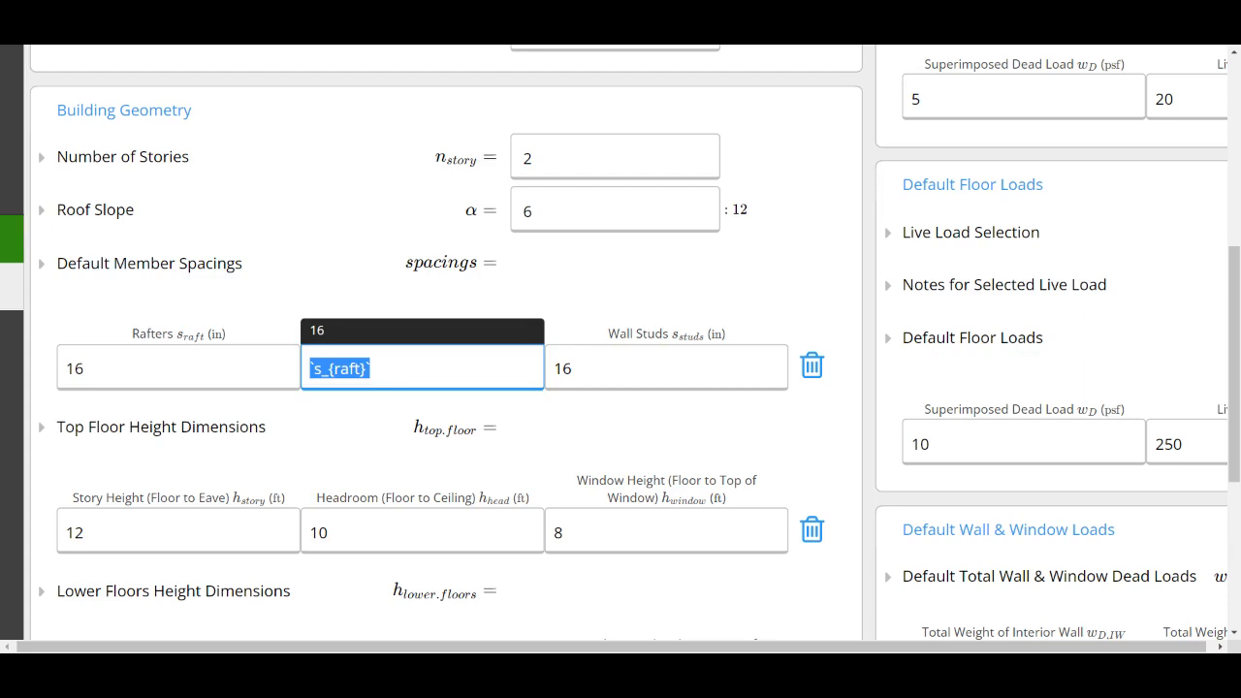
text(12)
click(503, 292)
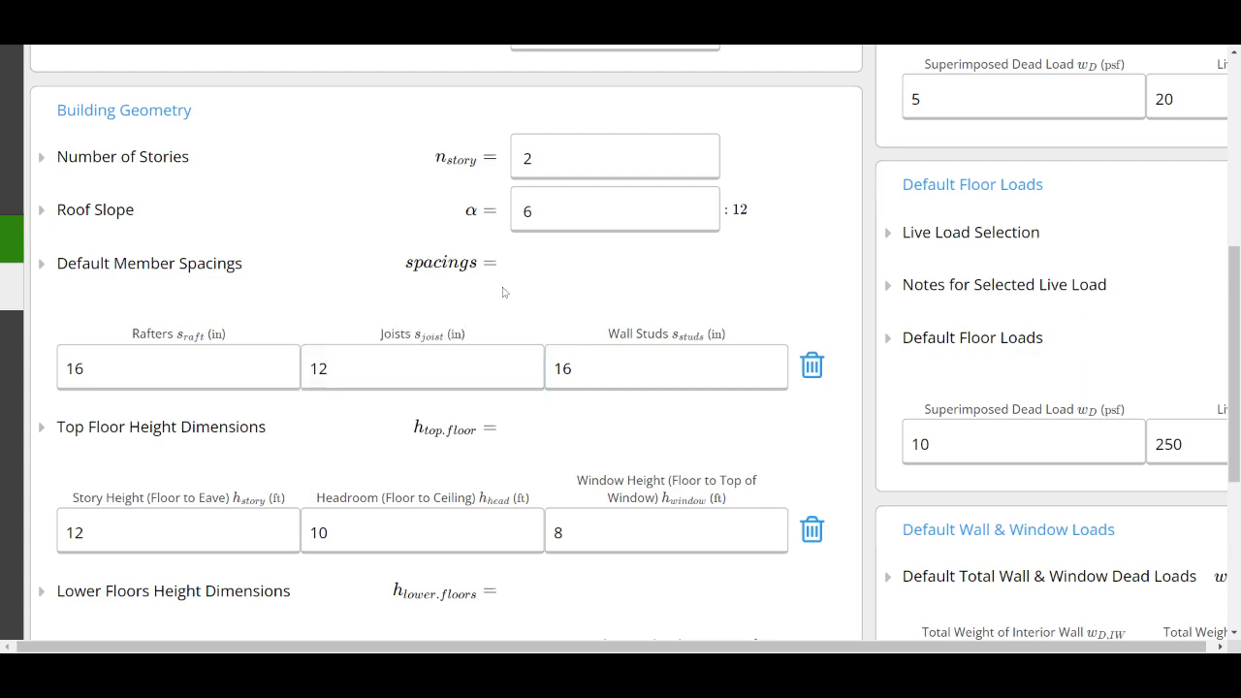
scroll(504, 291, down, 3)
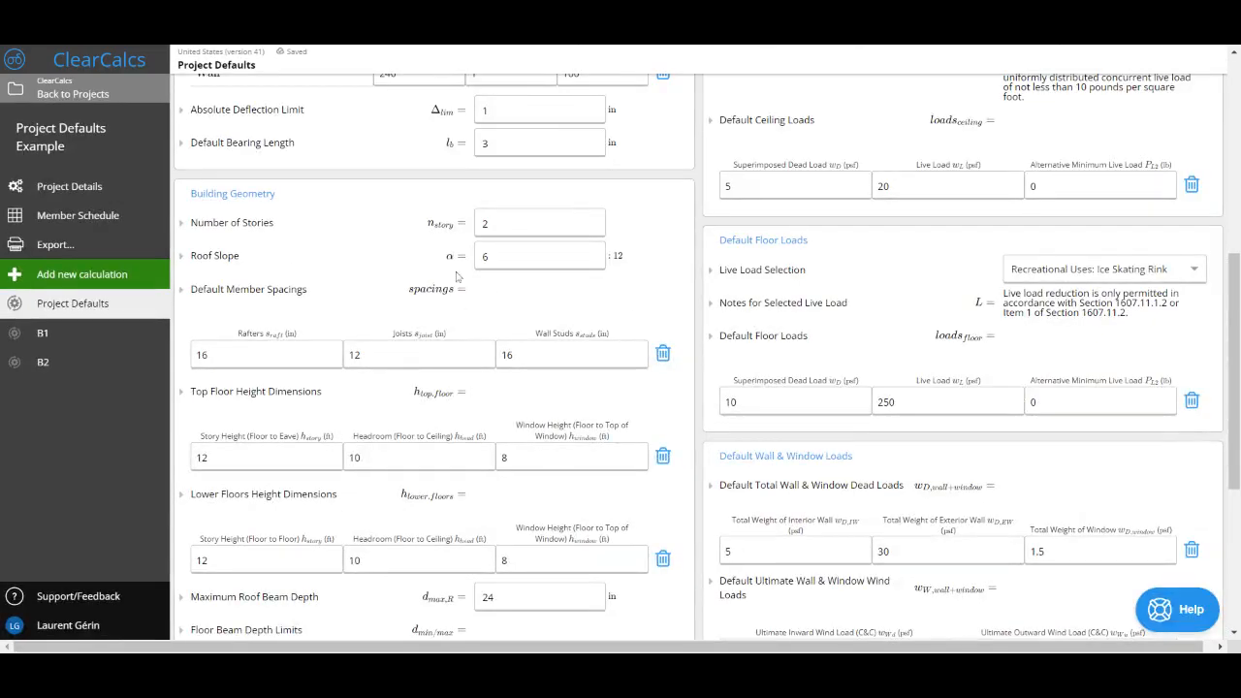
- Open the member schedule and check the utilization and failure reasons of B1 and B2
click(86, 222)
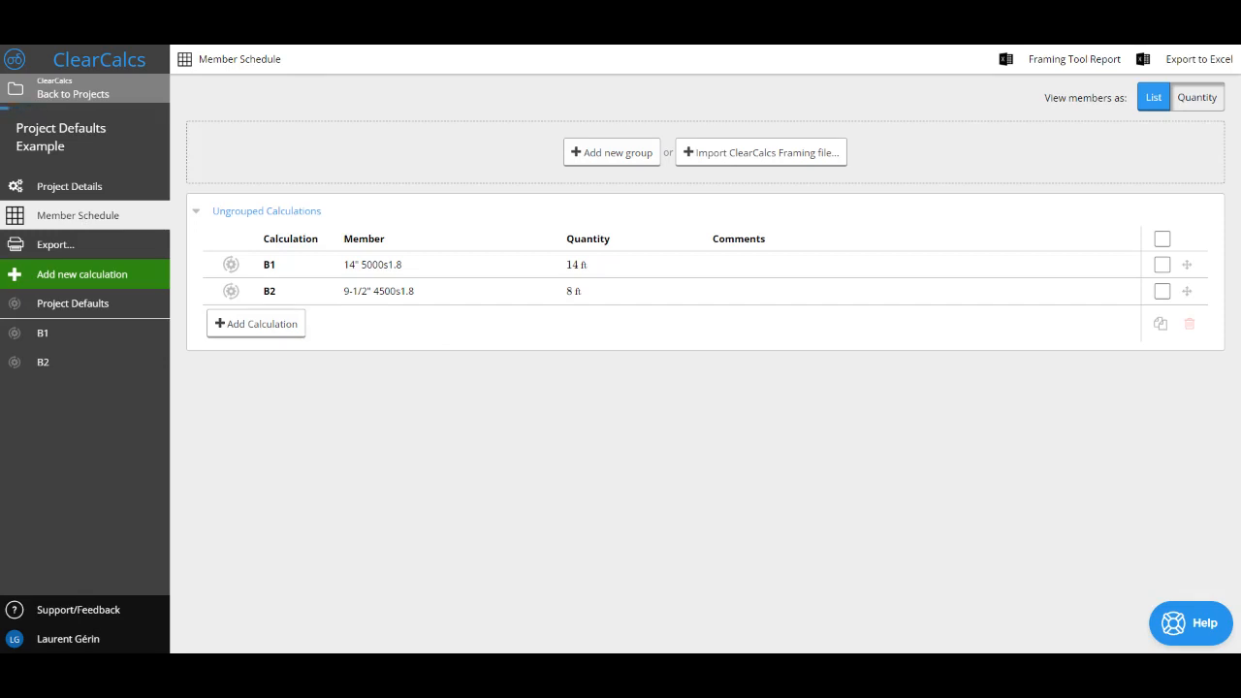
mouse_move(212, 268)
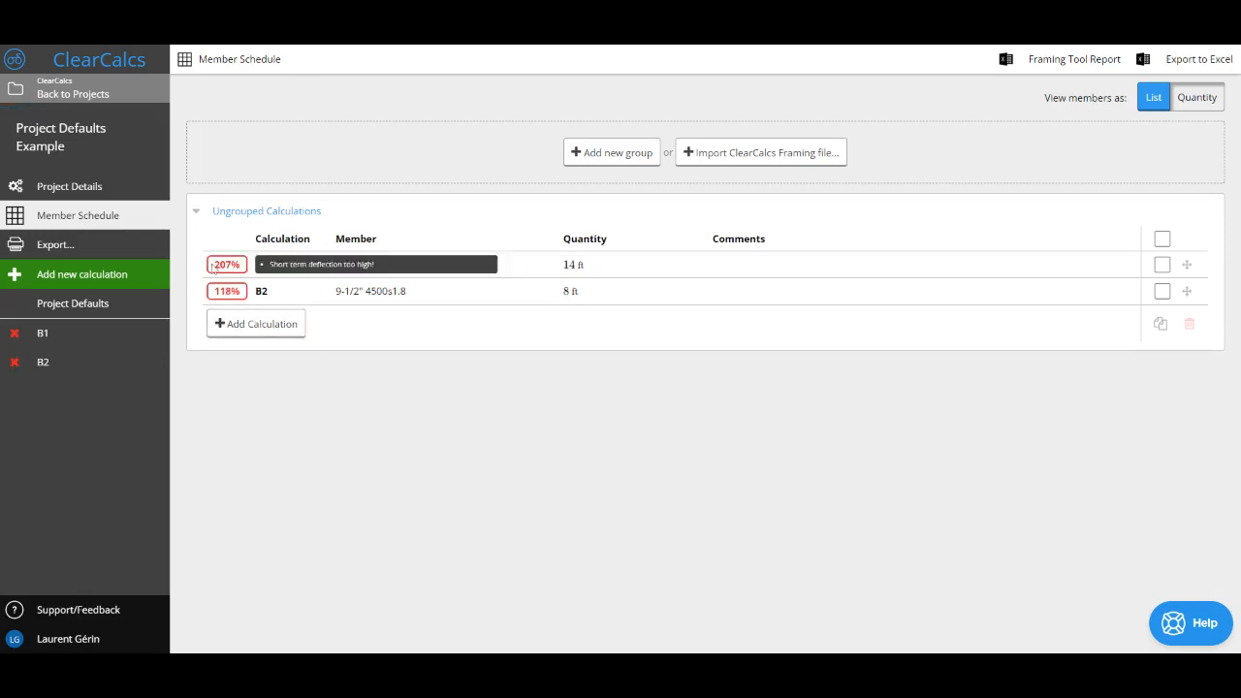
mouse_move(211, 290)
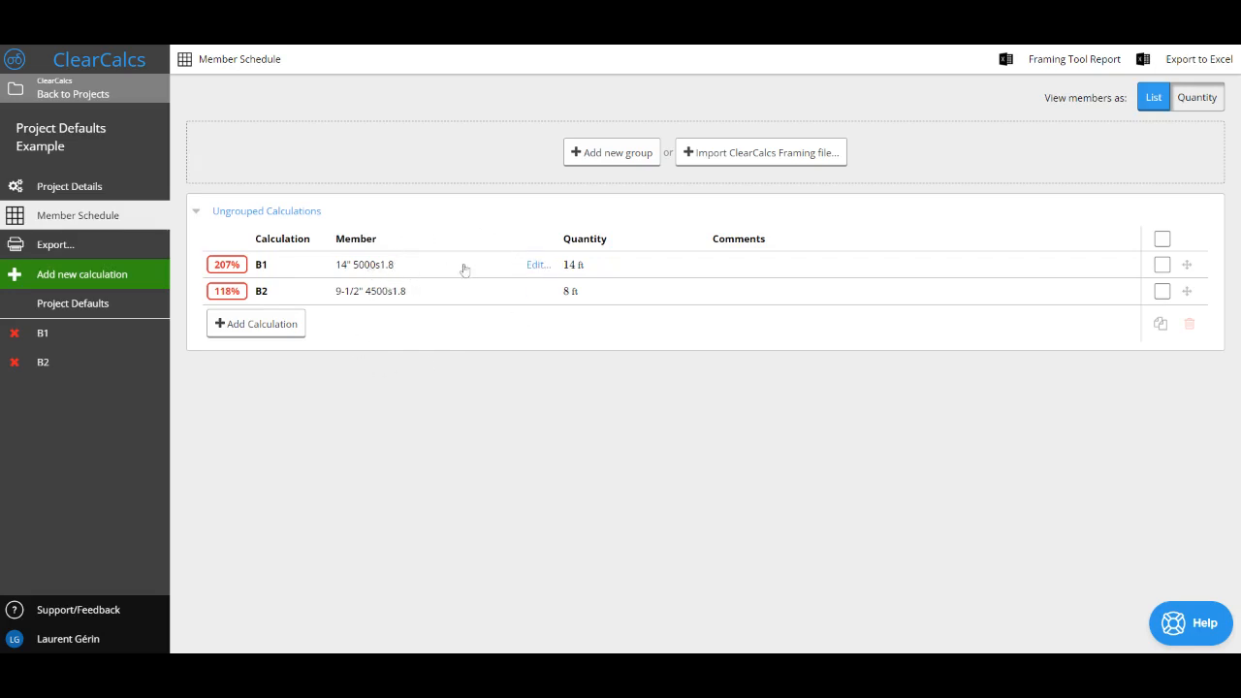
- Change the member sizes from the schedule, assigning 16" 90s2.0 to B1 and 9-1/2" 6000s1.8 to B2
click(530, 266)
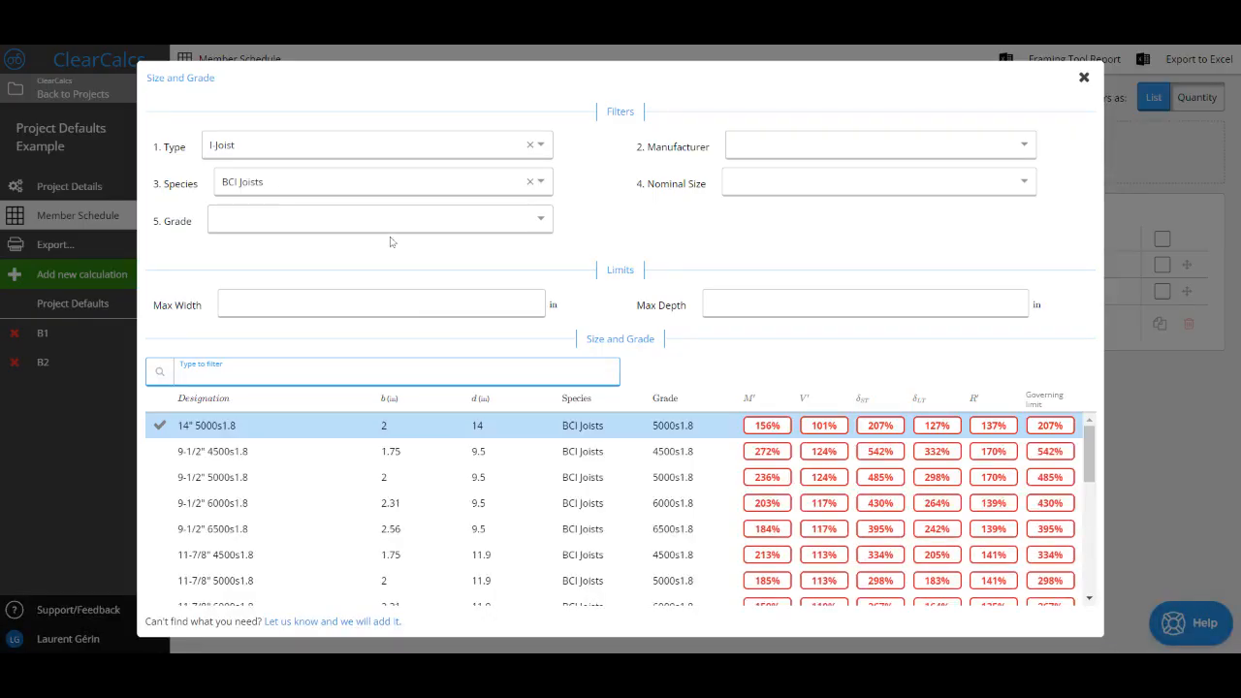
scroll(382, 490, down, 4)
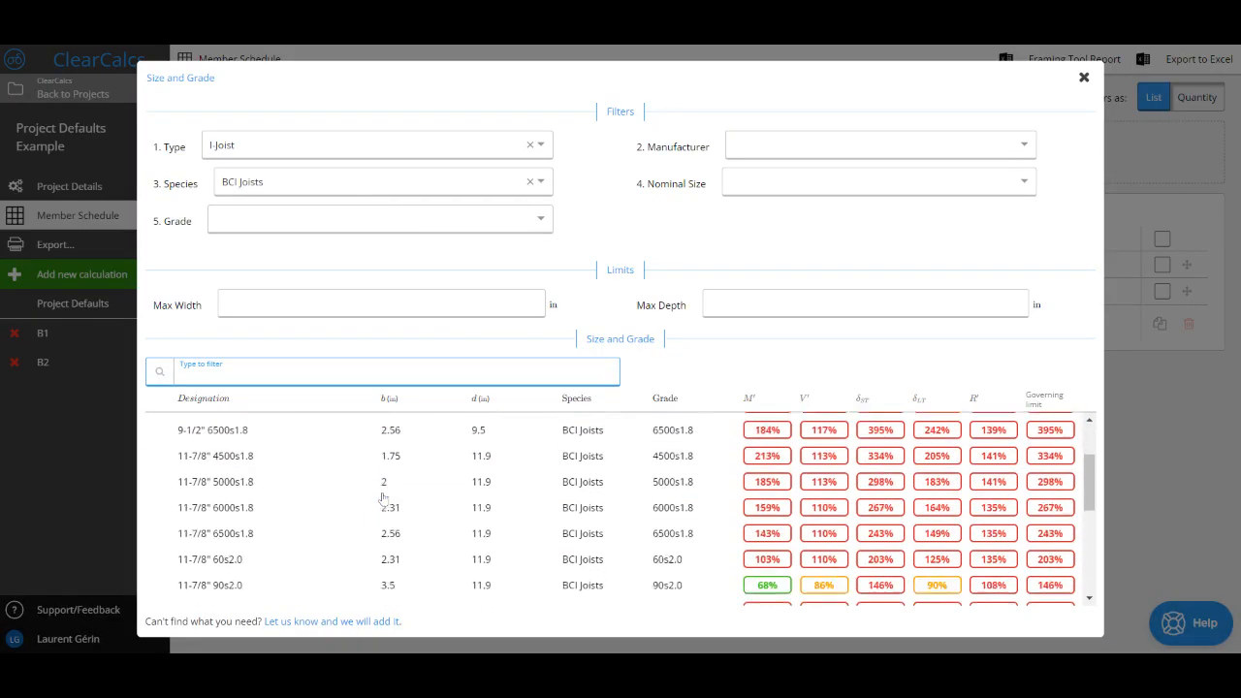
scroll(383, 497, down, 4)
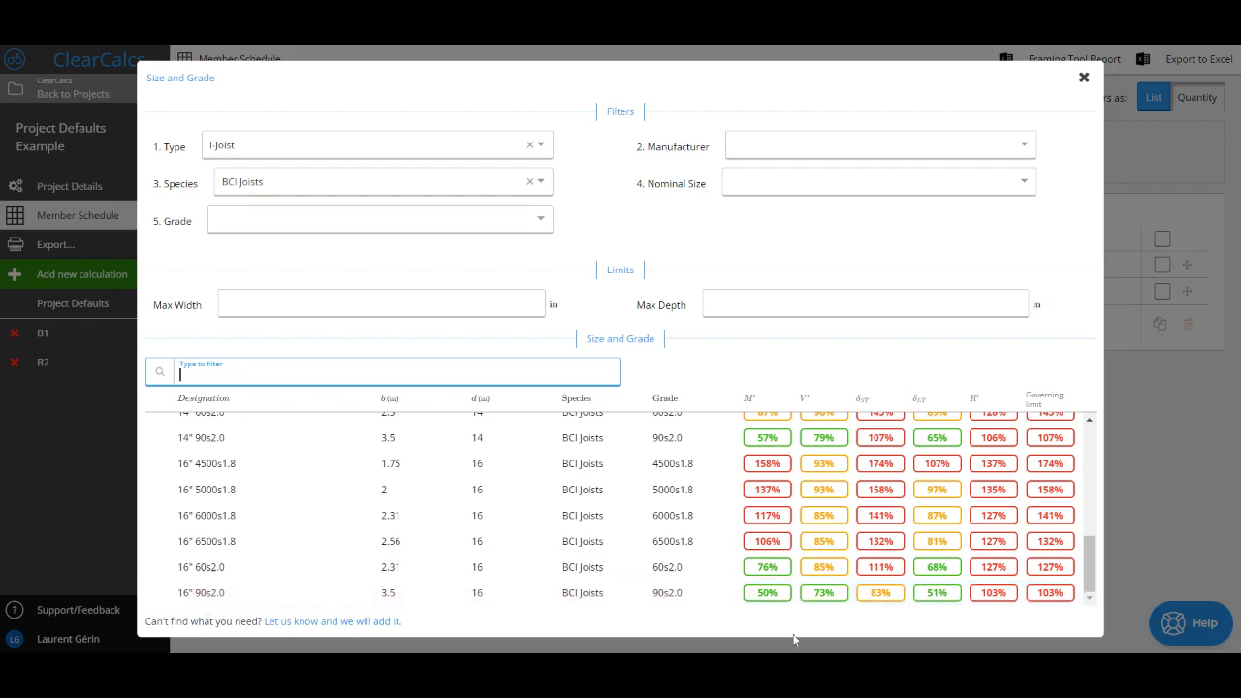
click(992, 603)
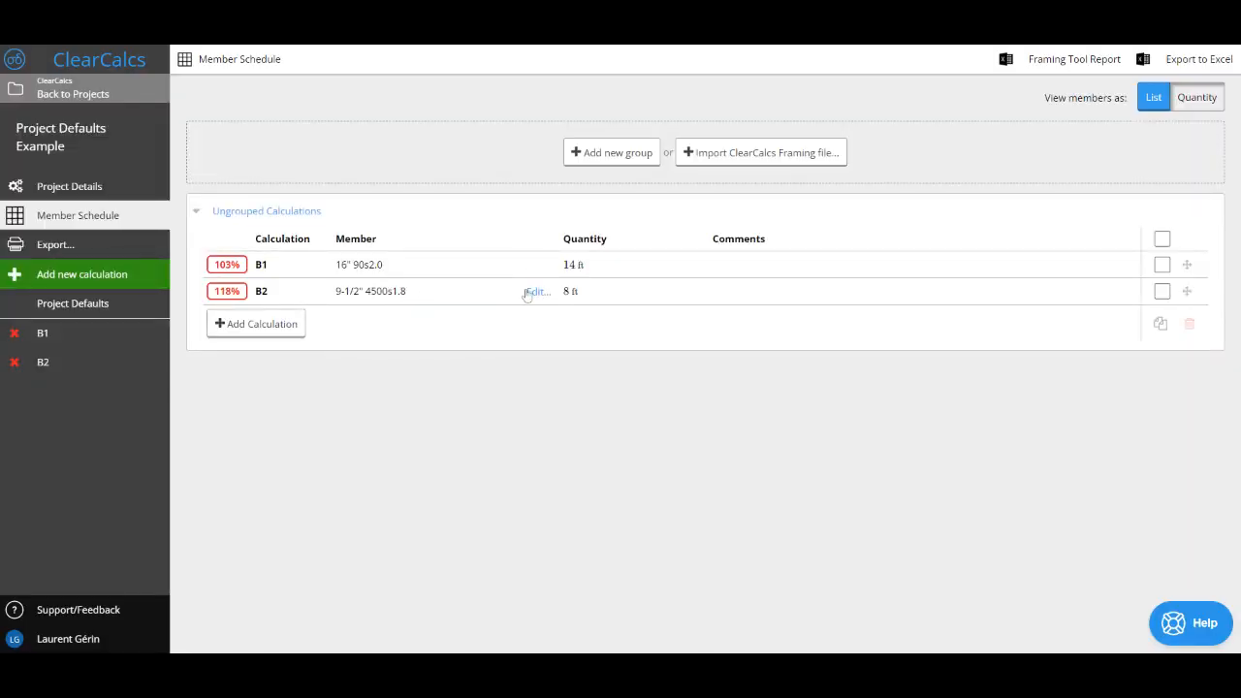
click(535, 290)
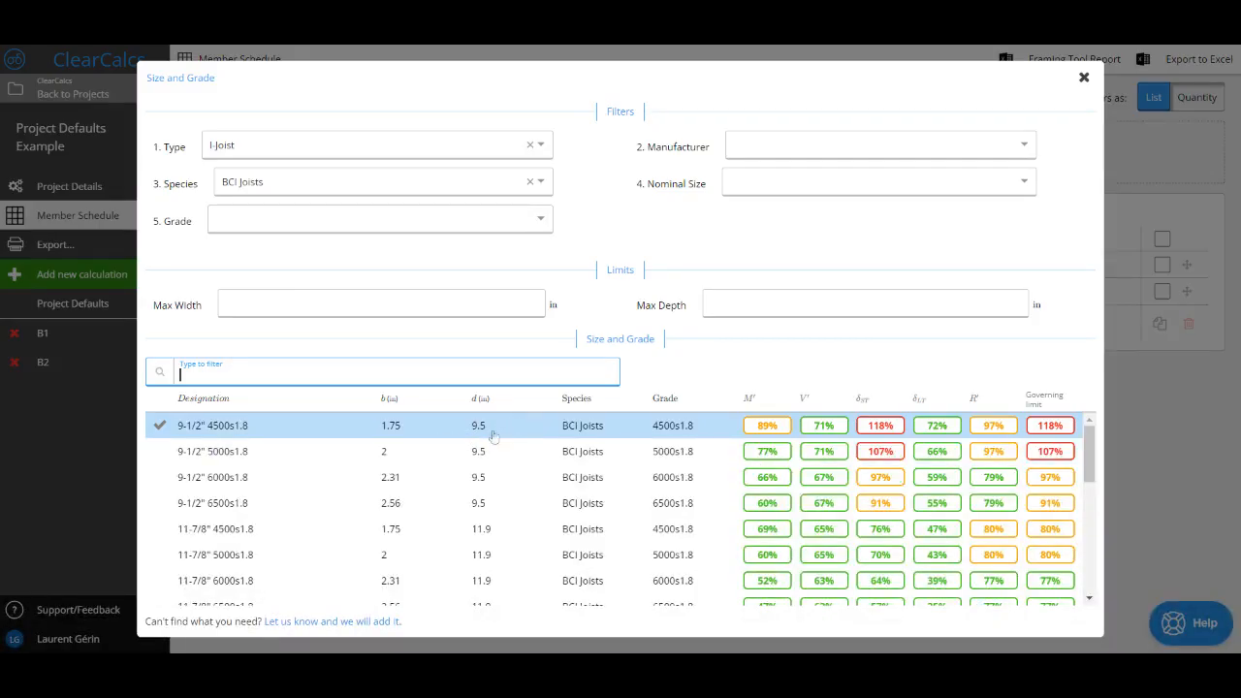
click(302, 473)
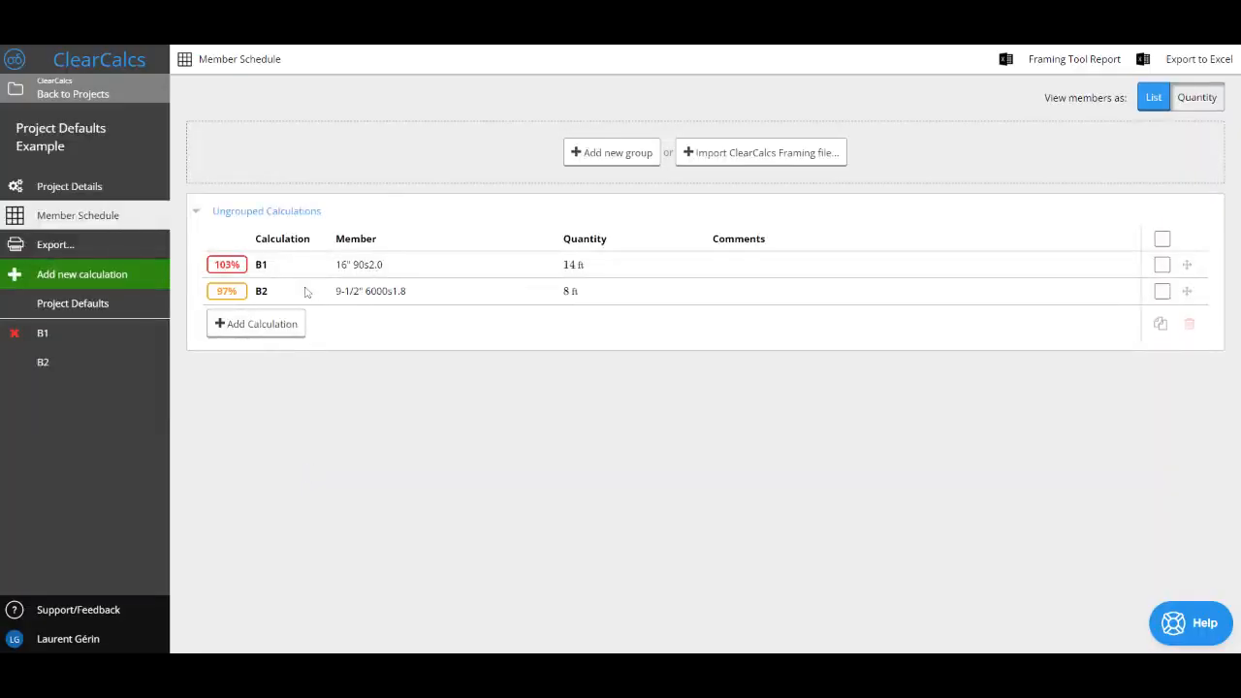
- Check why B1 fails in the member schedule and set the project's default bearing length to 5 in
mouse_move(260, 269)
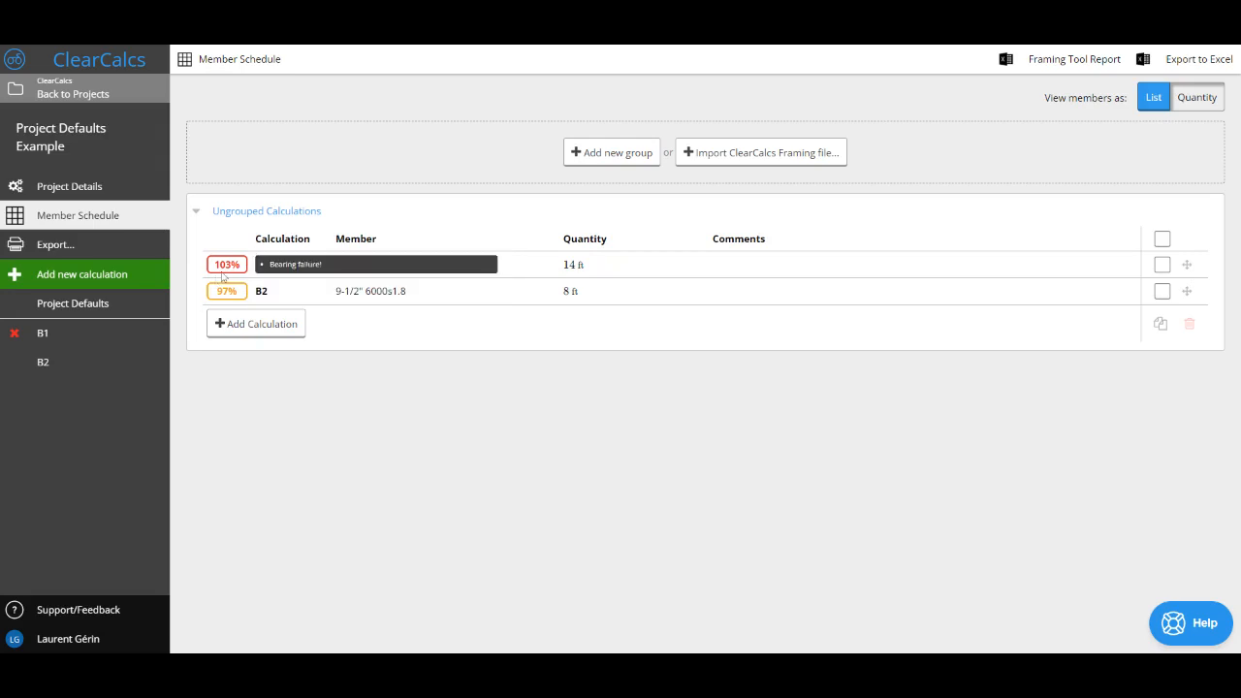
click(92, 303)
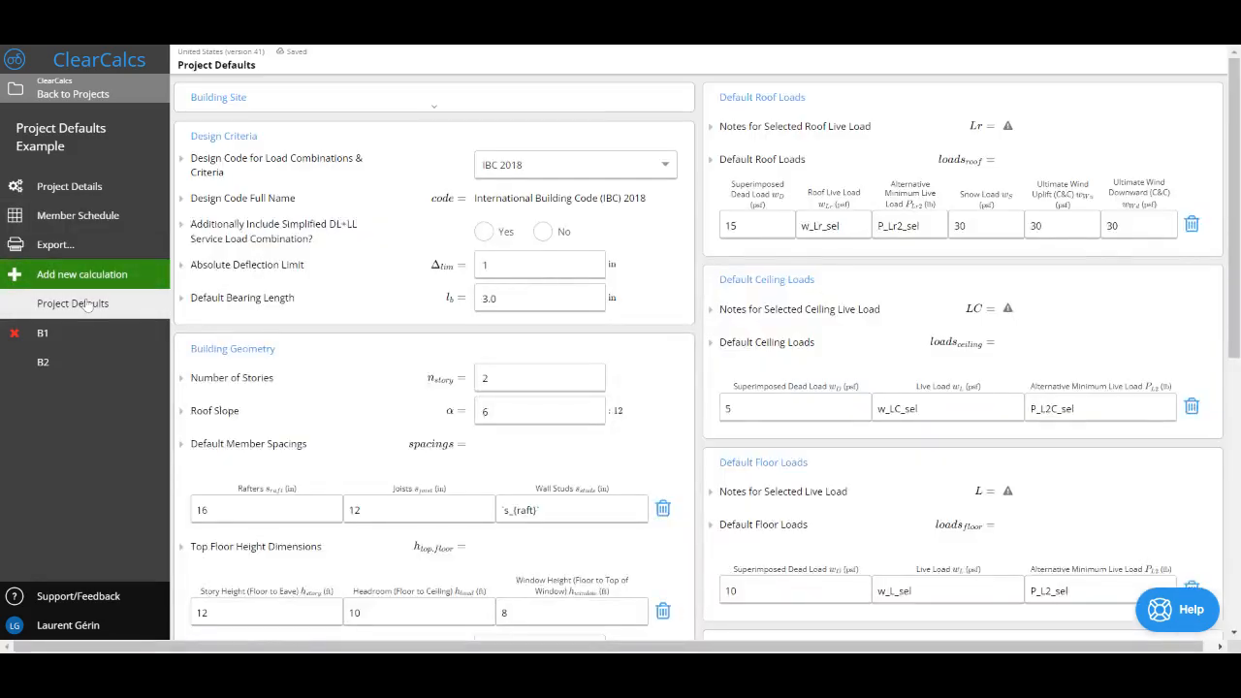
scroll(559, 491, down, 3)
scroll(543, 405, down, 1)
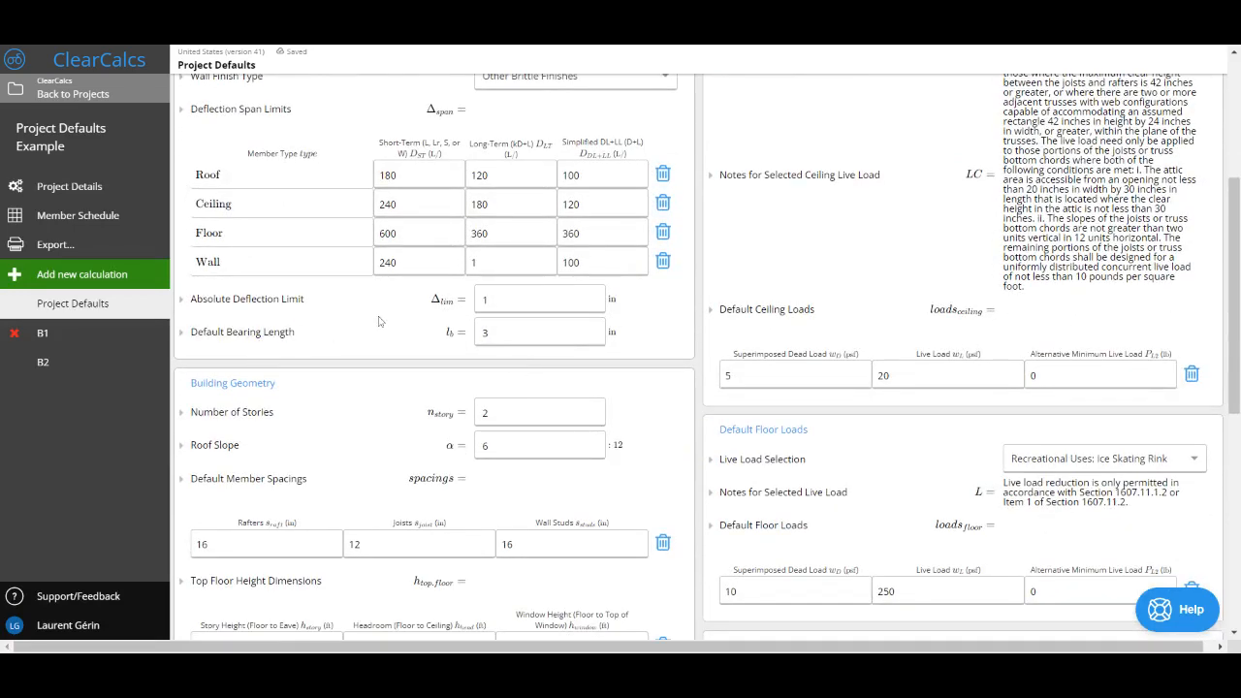
click(539, 331)
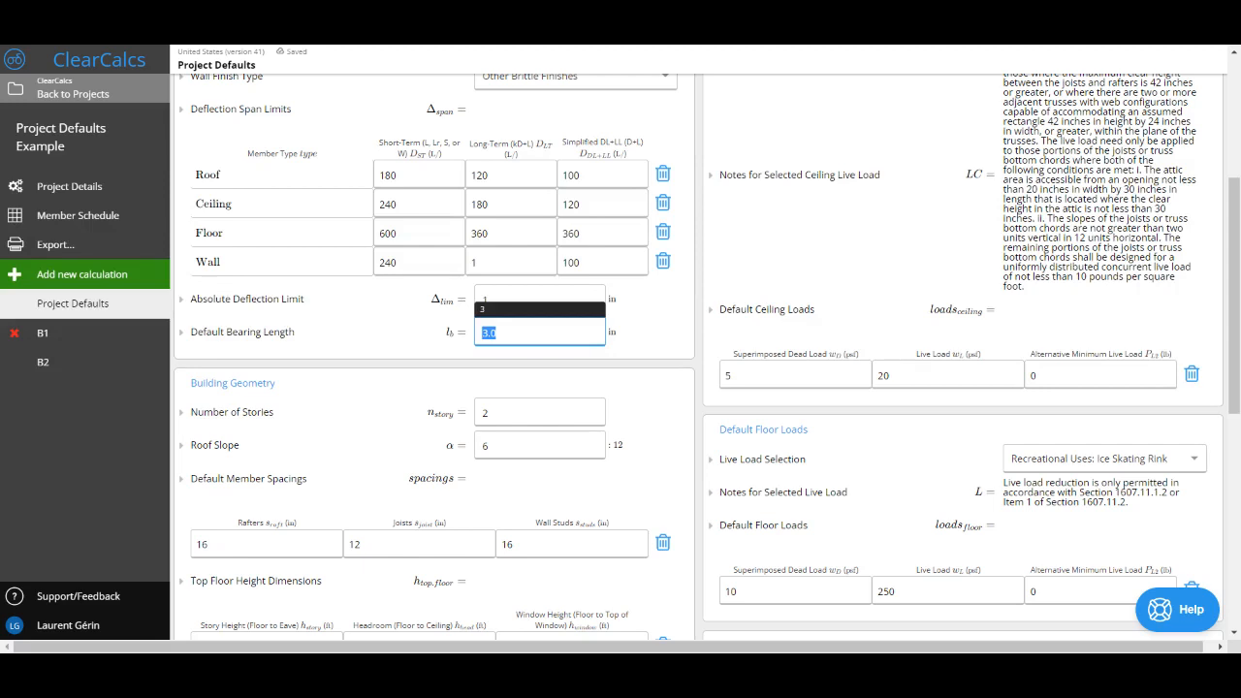
text(5)
click(649, 331)
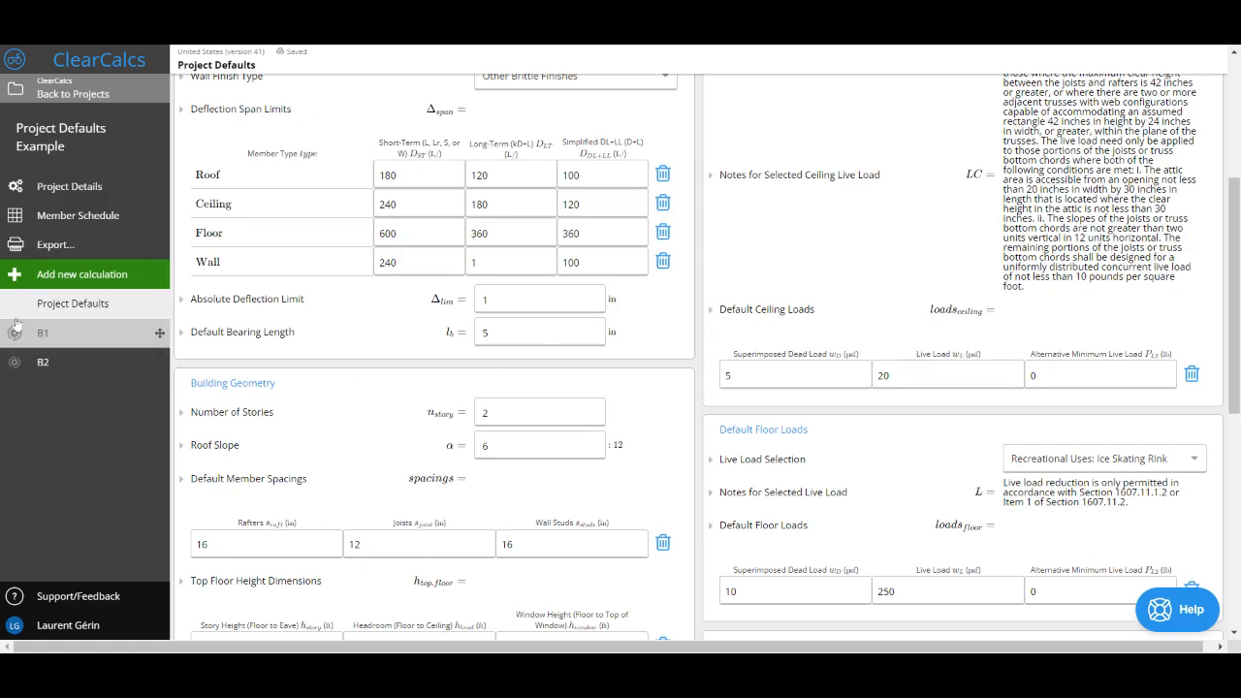
- Reopen the member schedule and check the governing utilization of B1 and B2 with the new bearing length
mouse_move(15, 328)
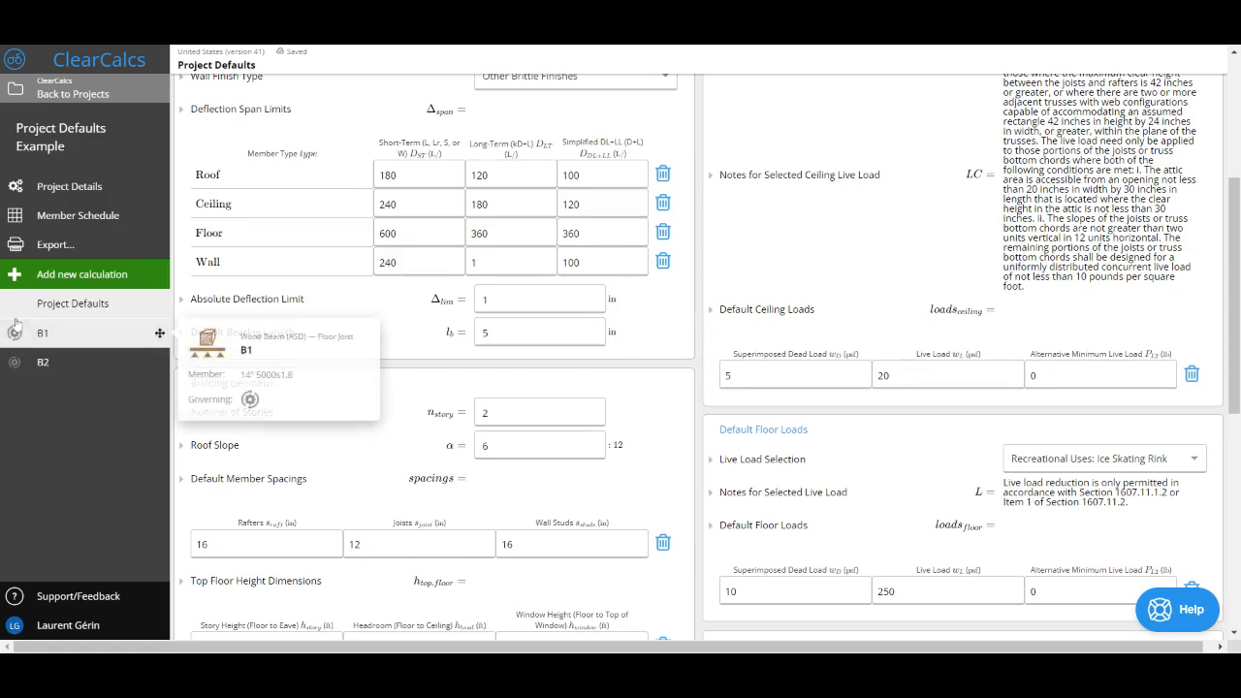
click(58, 225)
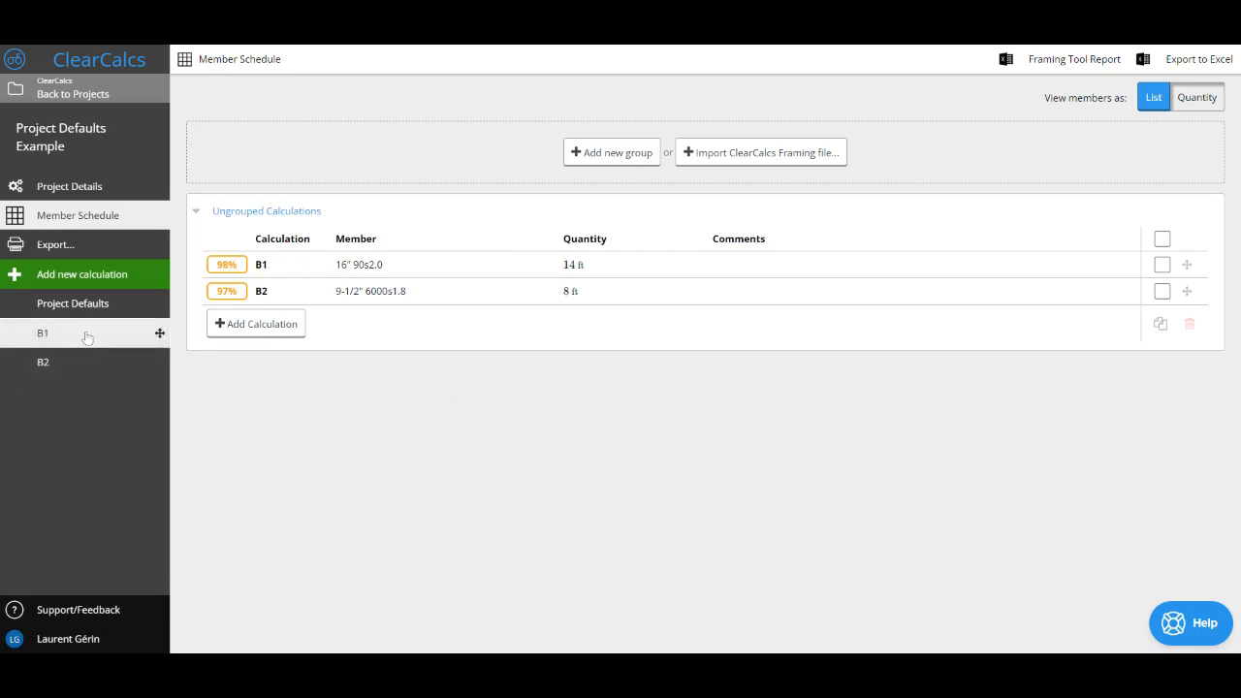
mouse_move(87, 341)
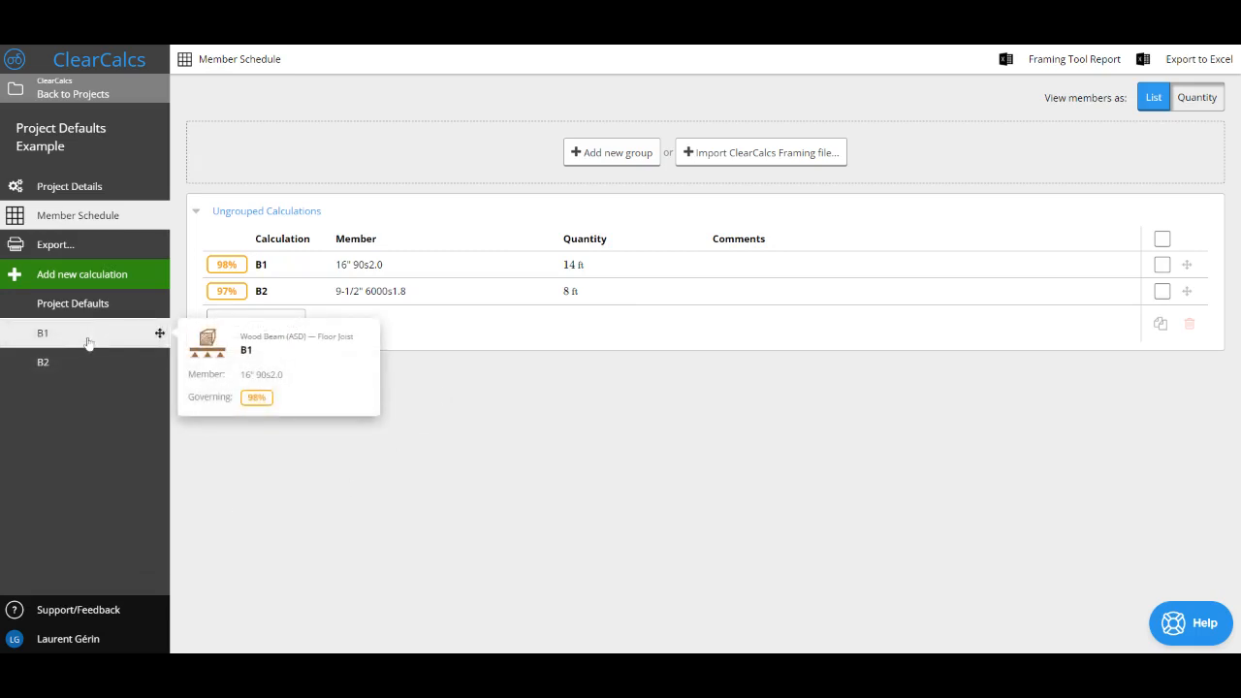
mouse_move(81, 374)
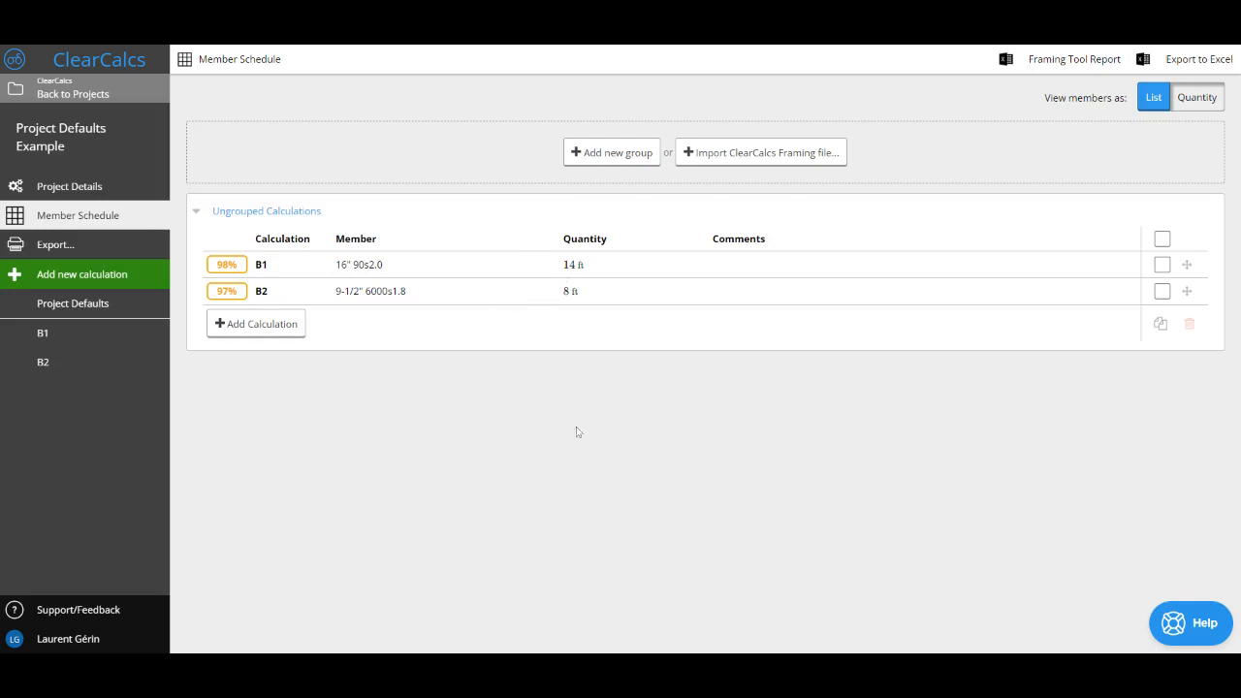
- Open the help widget, view its suggested answers, and select the existing text in the support message form
click(1175, 628)
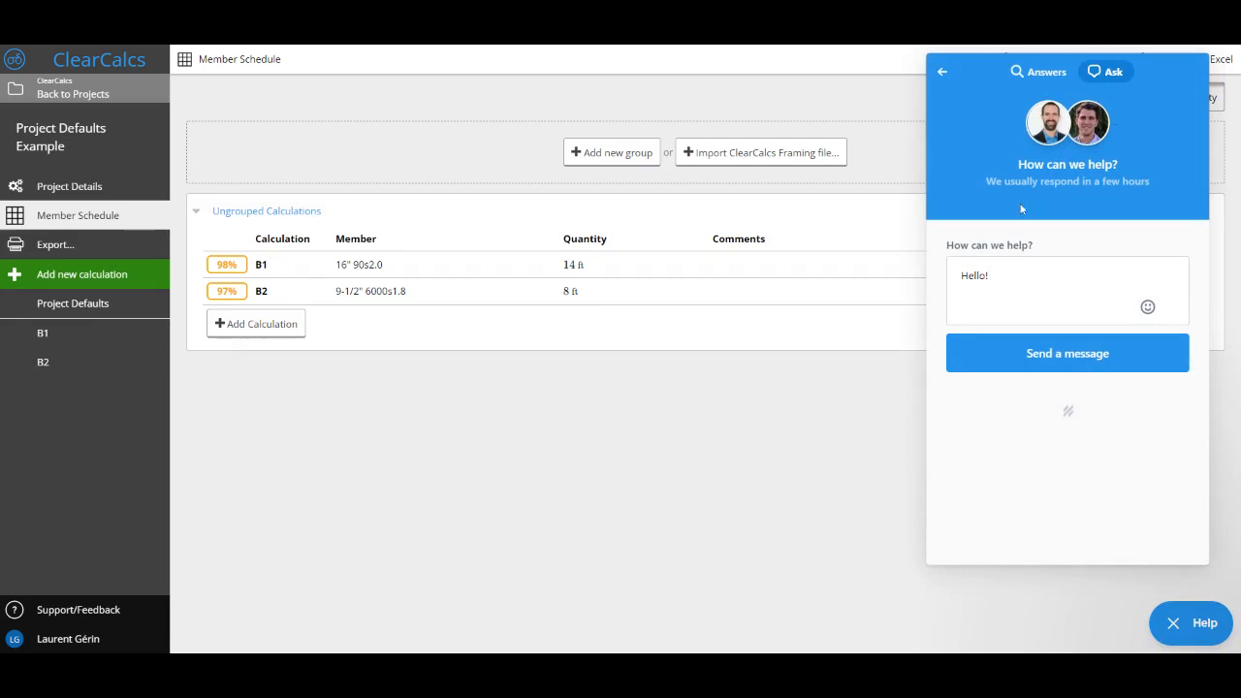
click(1046, 74)
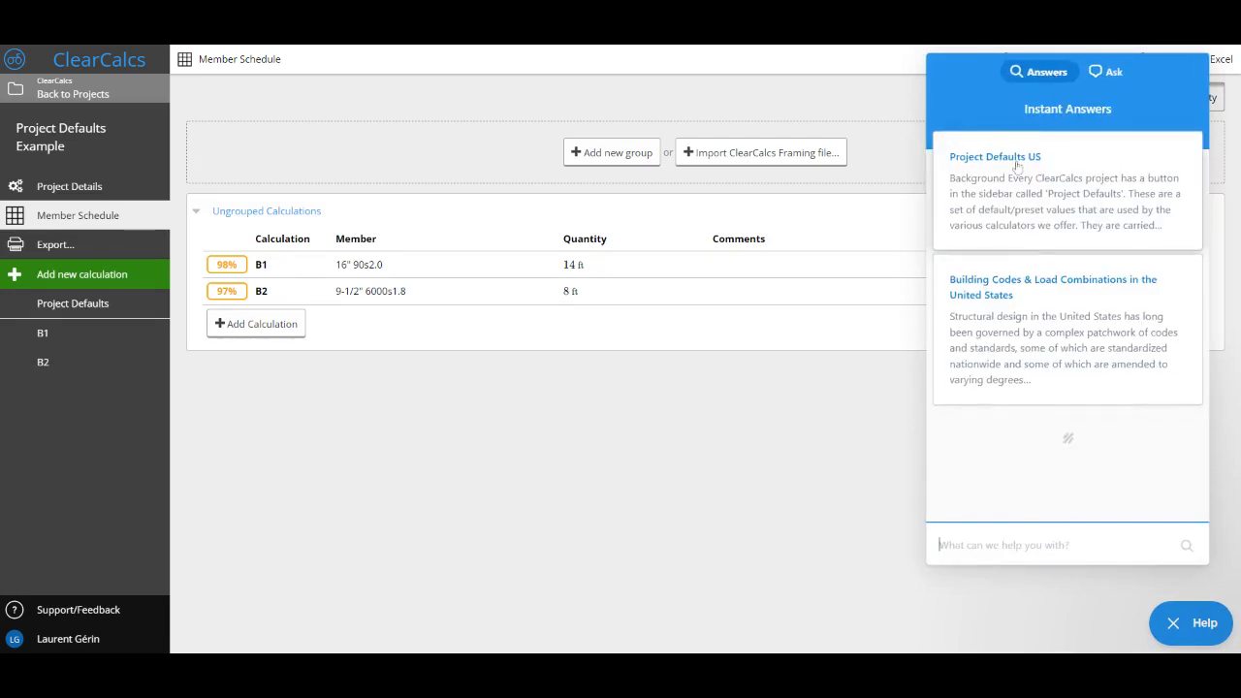
click(1100, 76)
click(1039, 251)
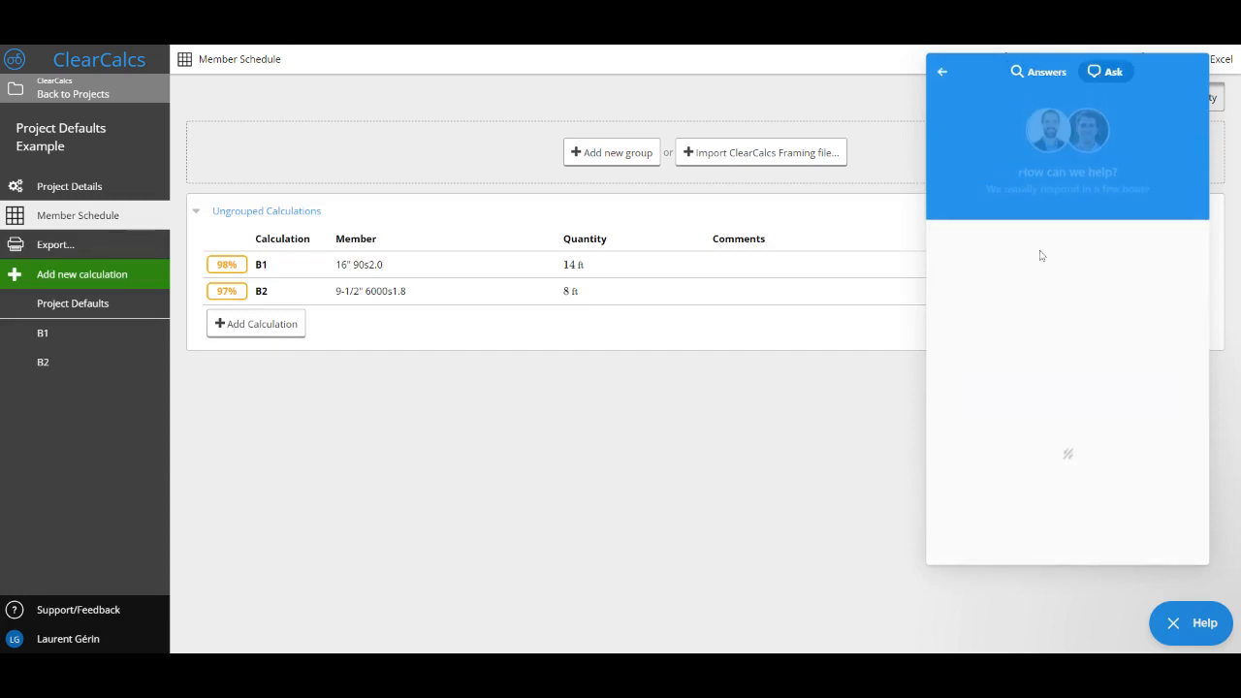
key(ctrl+a)
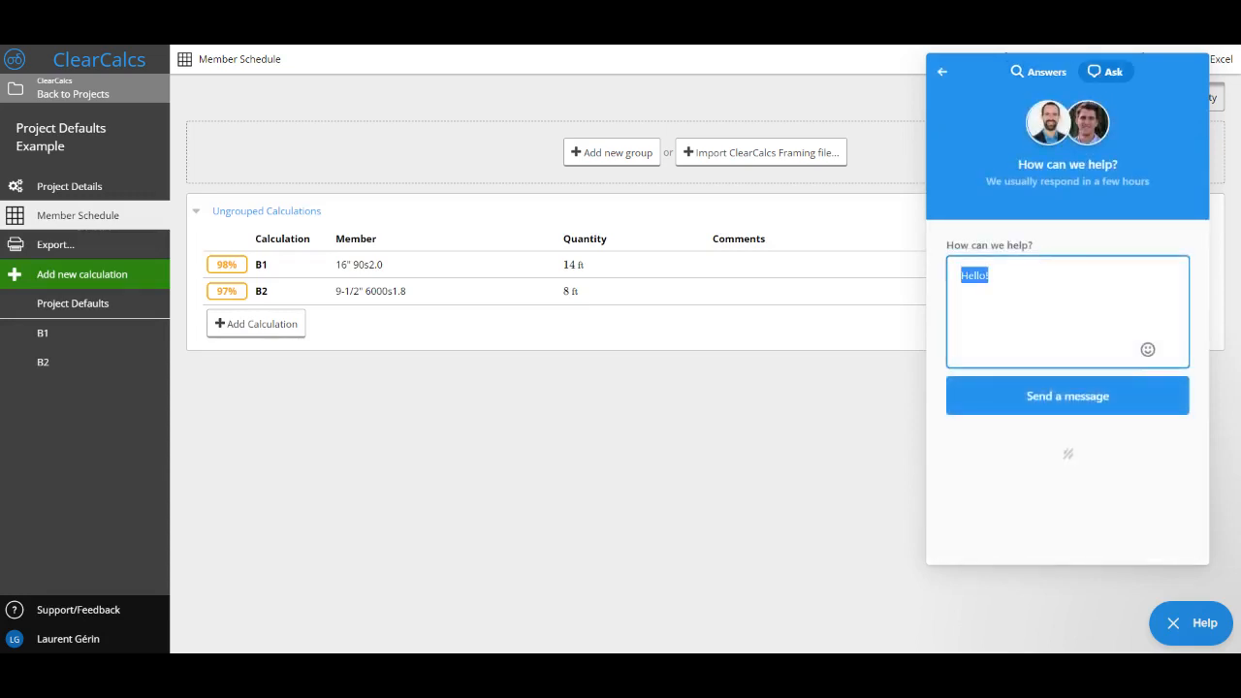